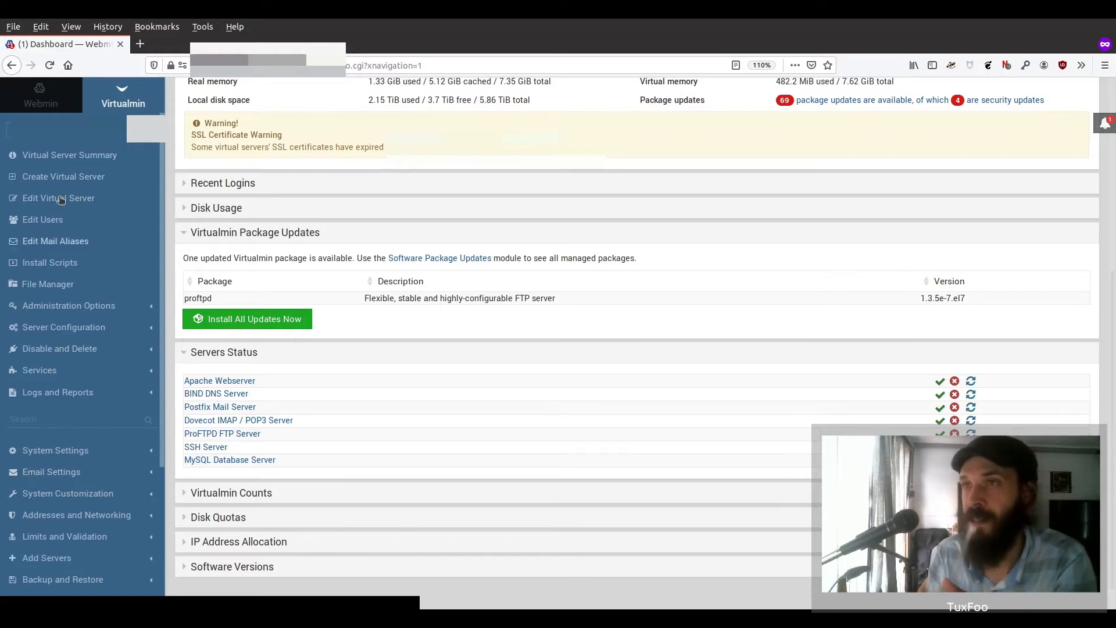
- Switch to the Webmin module listing and expand the Webmin category
left_click(41, 96)
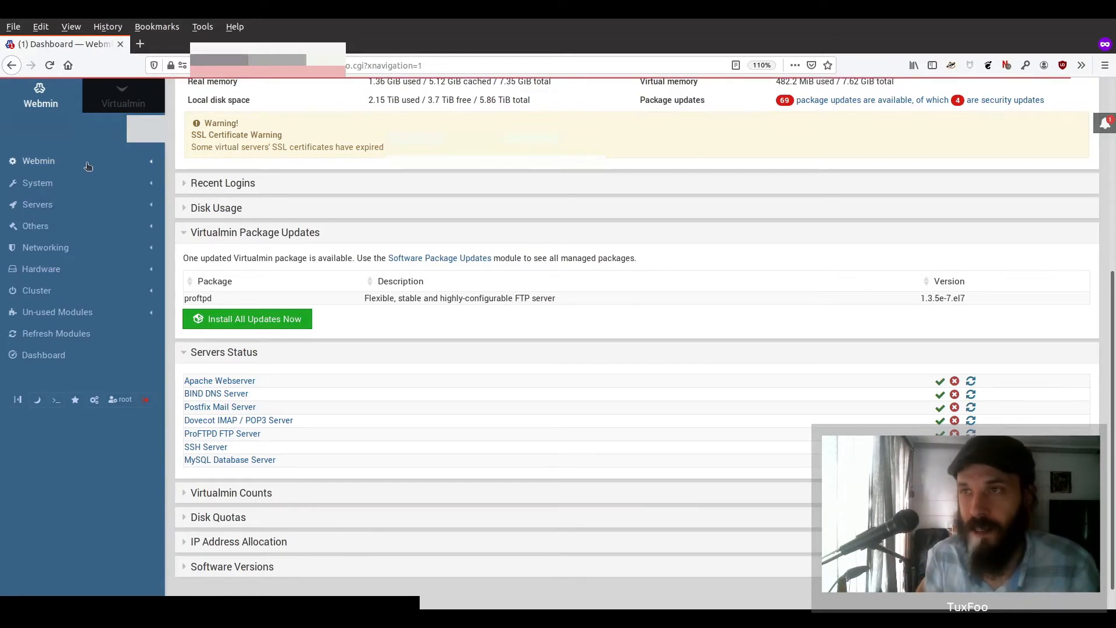
left_click(85, 163)
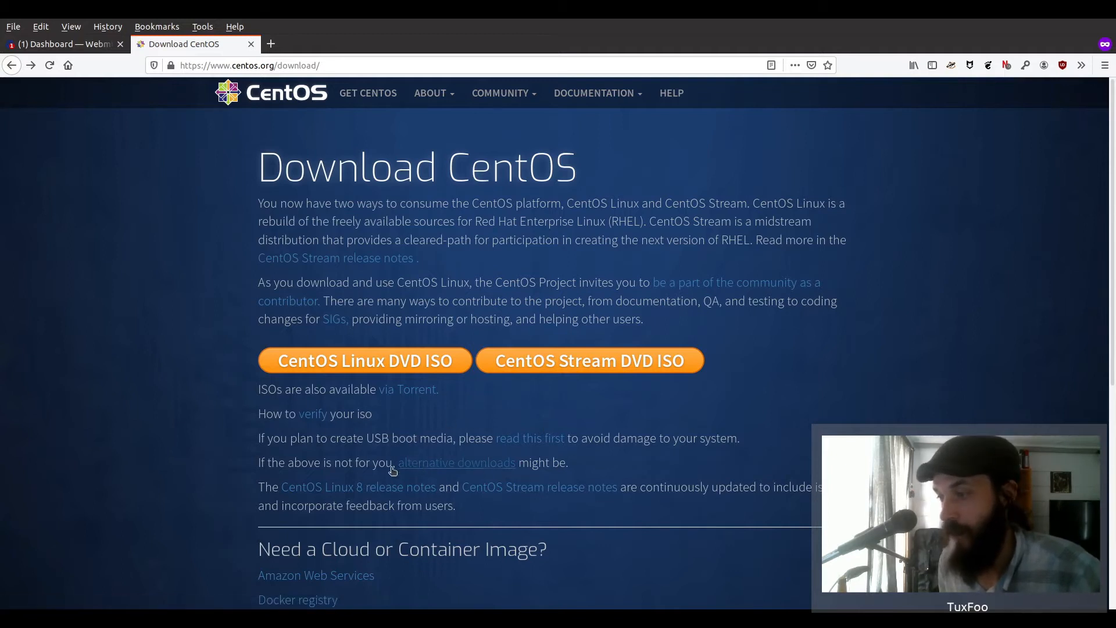
- Download CentOS-7-x86_64-Minimal-1908.iso from the first CentOS 7 mirror via alternative downloads
left_click(465, 467)
scroll(78, 388, "down", 3)
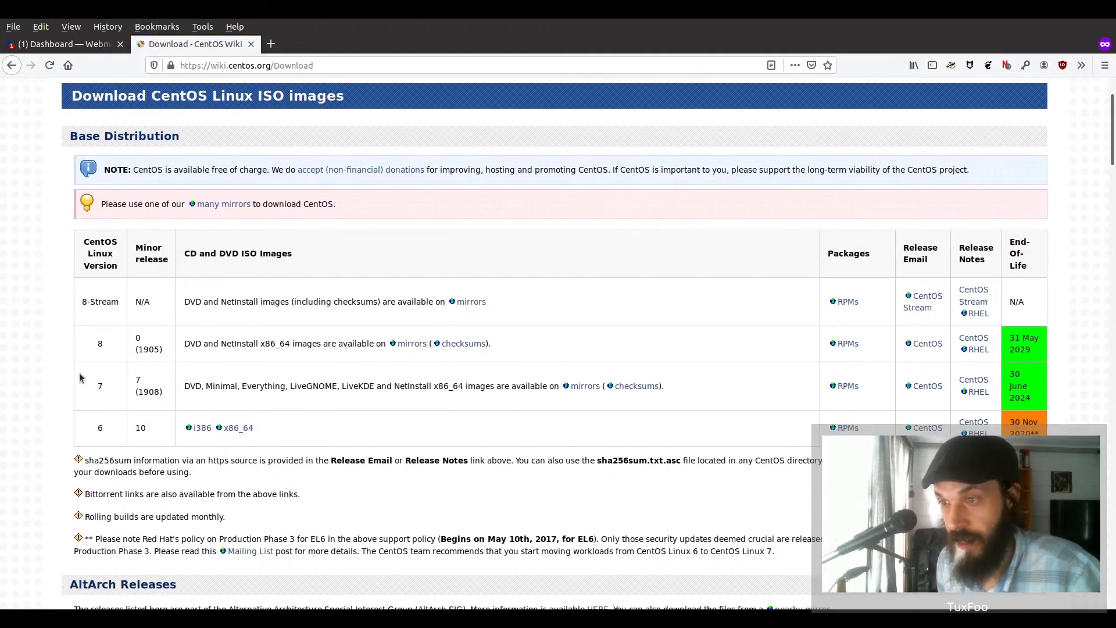
left_click_drag(90, 392, 147, 407)
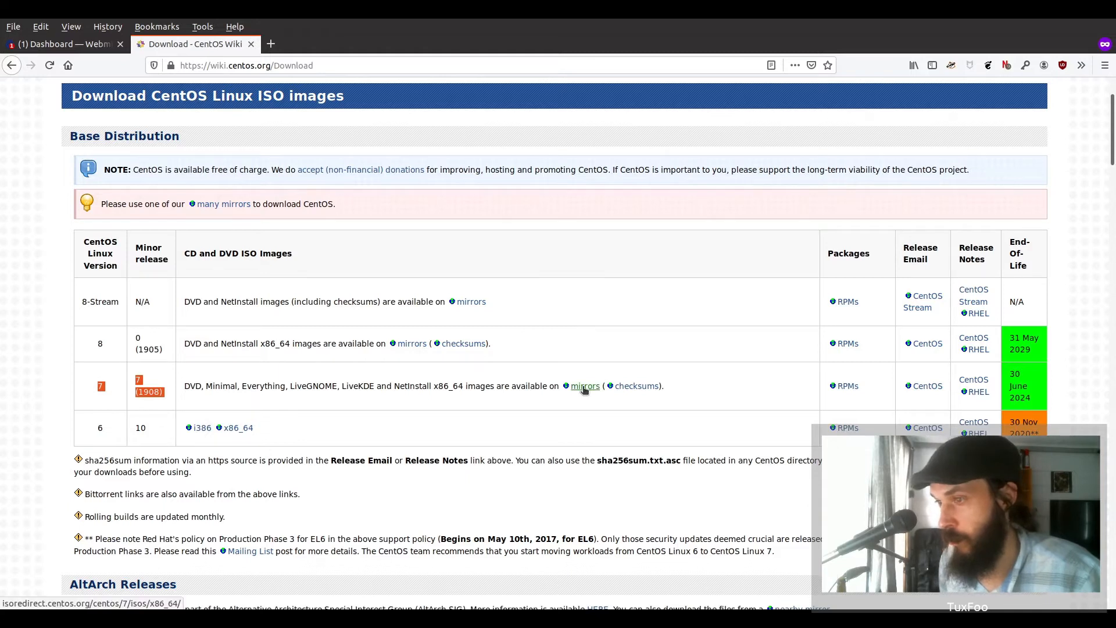
left_click_drag(206, 386, 254, 388)
left_click(586, 386)
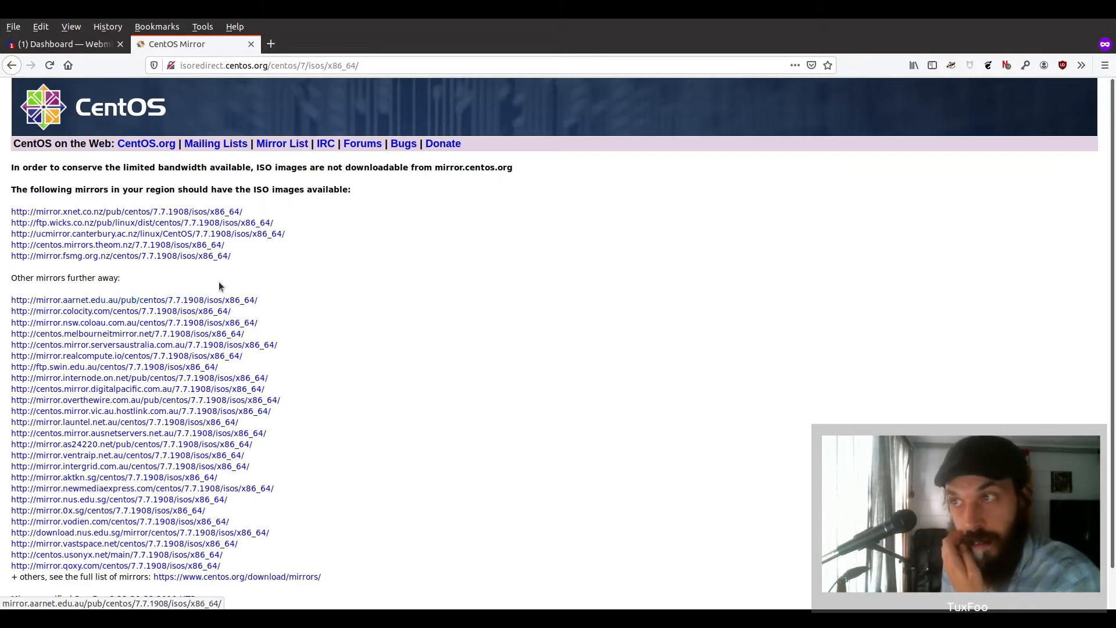
left_click(174, 212)
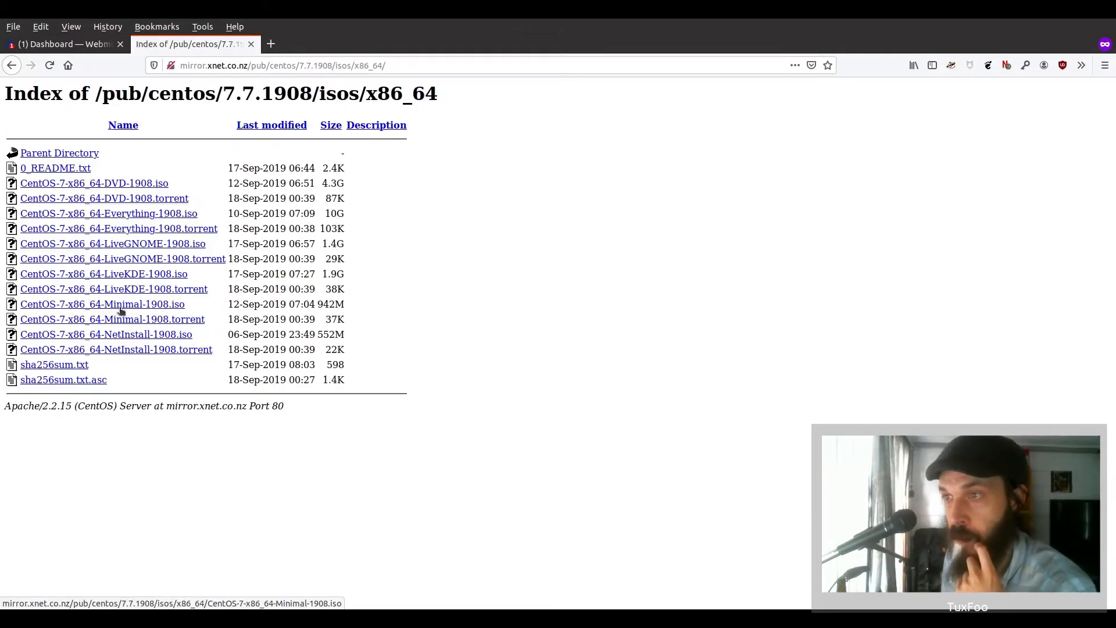
left_click(121, 308)
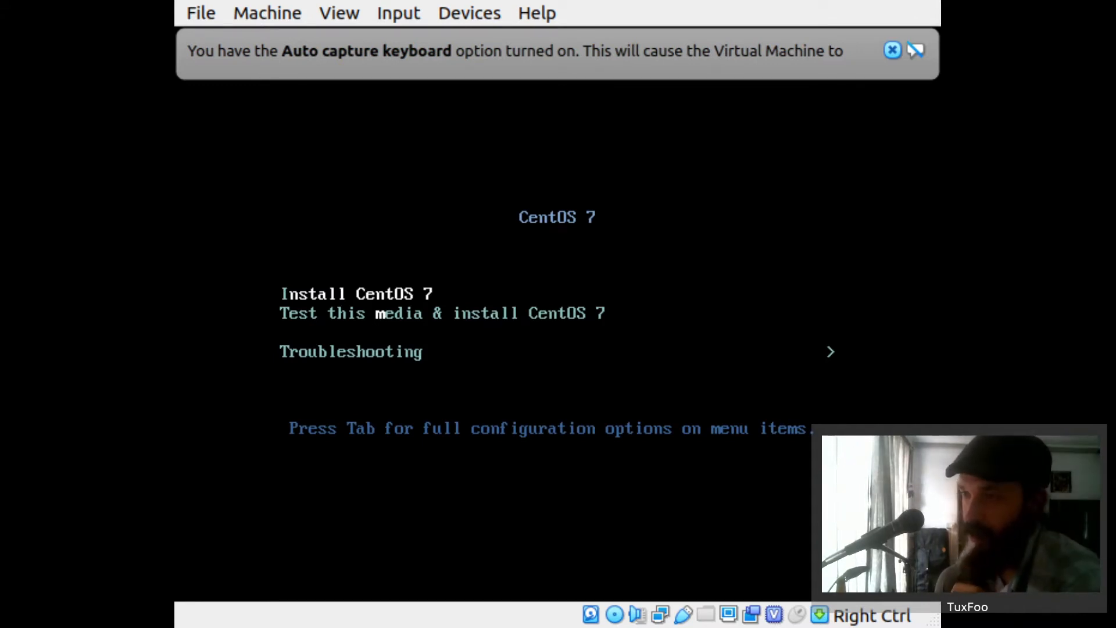
- Start the CentOS 7 install and replace the English (UK) keyboard layout with English (US)
key("Return")
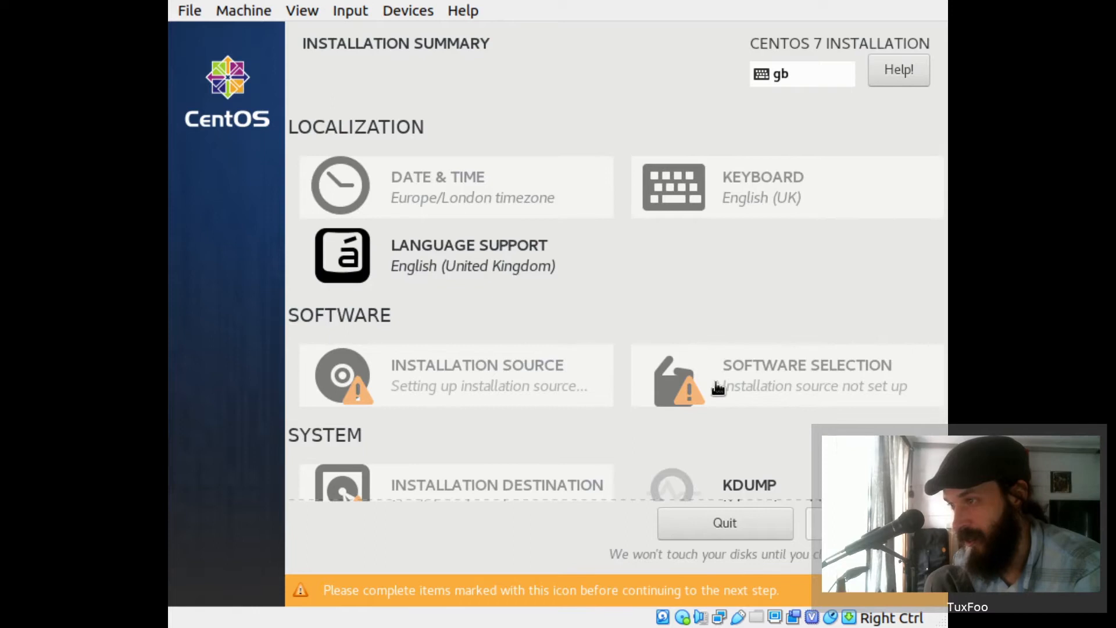
left_click(673, 190)
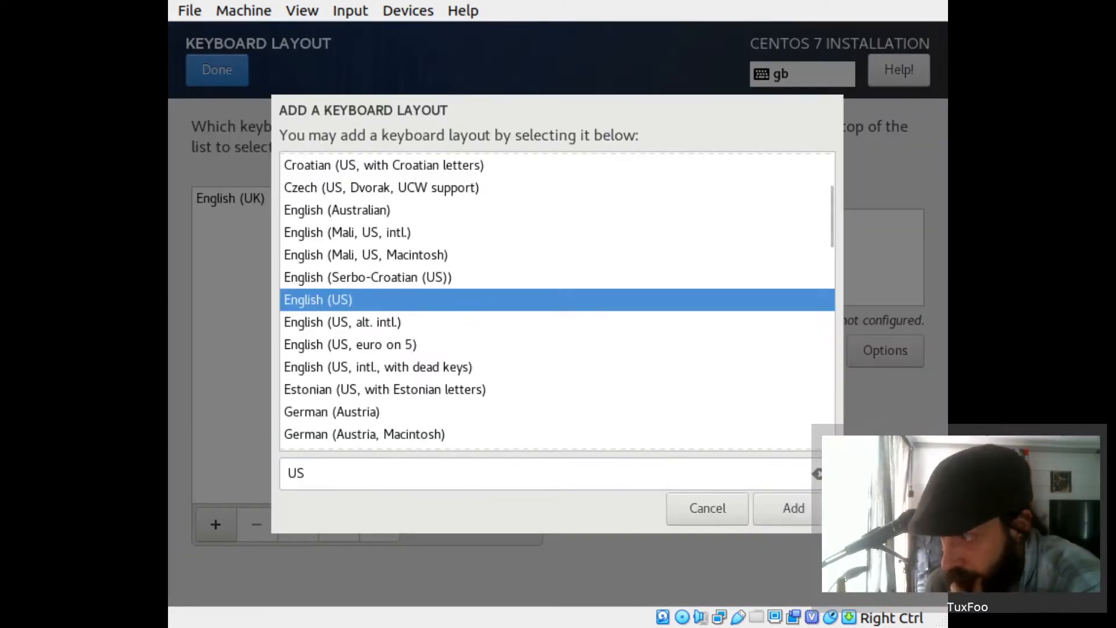
left_click(801, 518)
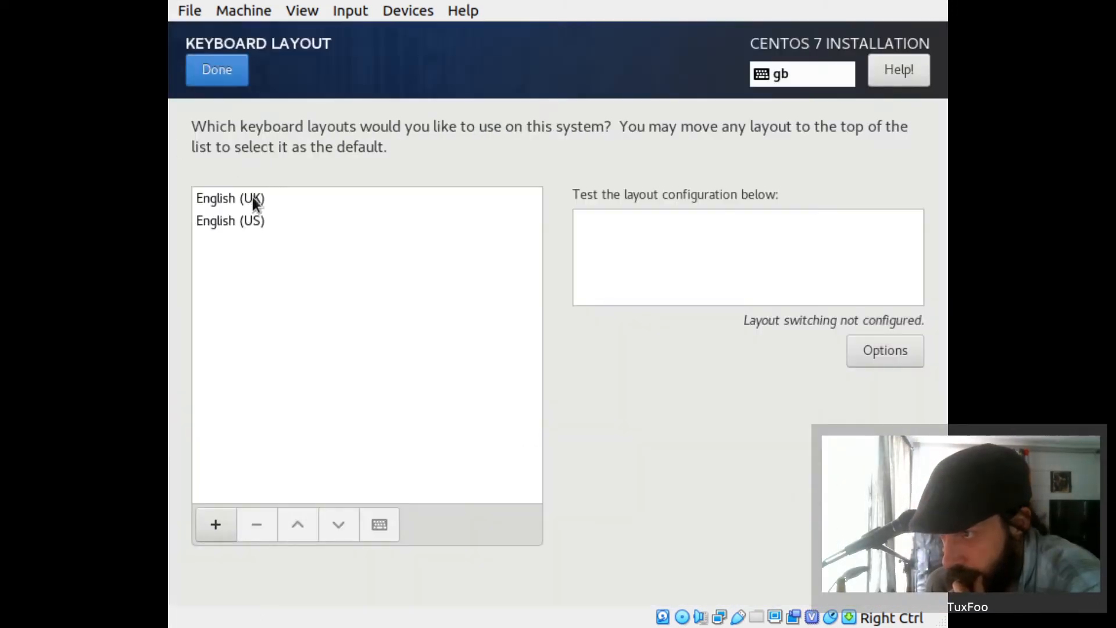
left_click(254, 199)
left_click(261, 517)
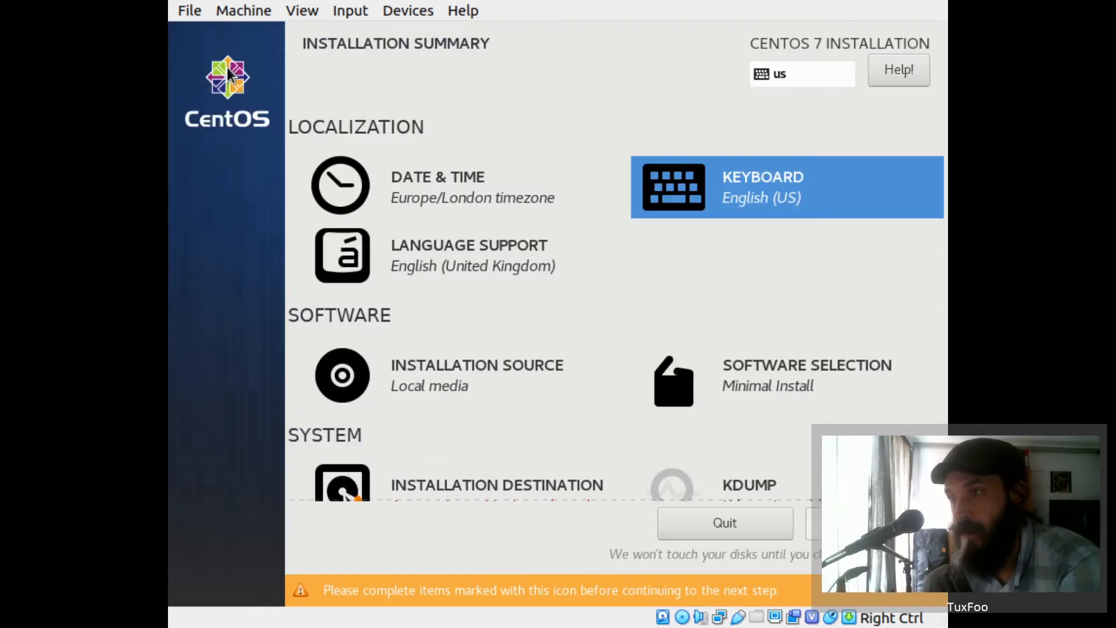
- Add English (New Zealand) language support
left_click(507, 261)
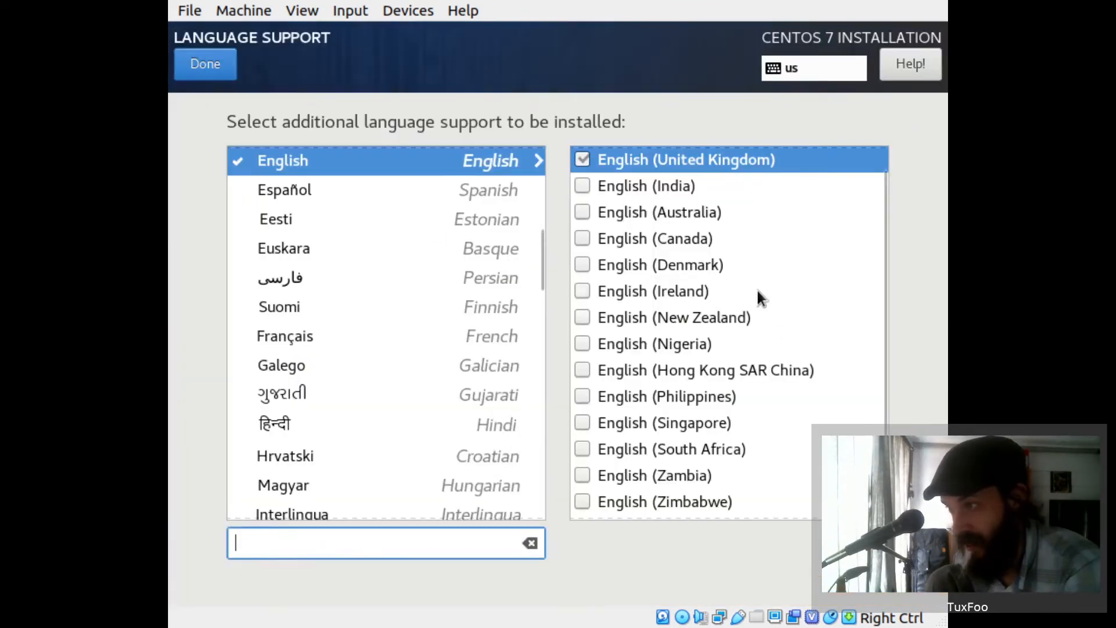
left_click(589, 316)
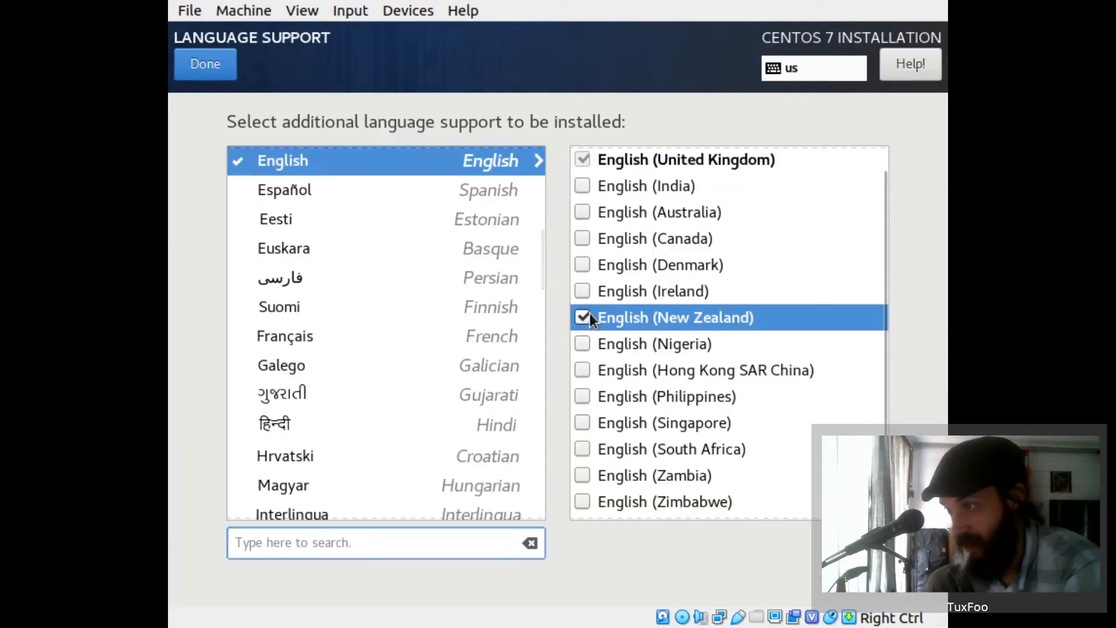
left_click(584, 154)
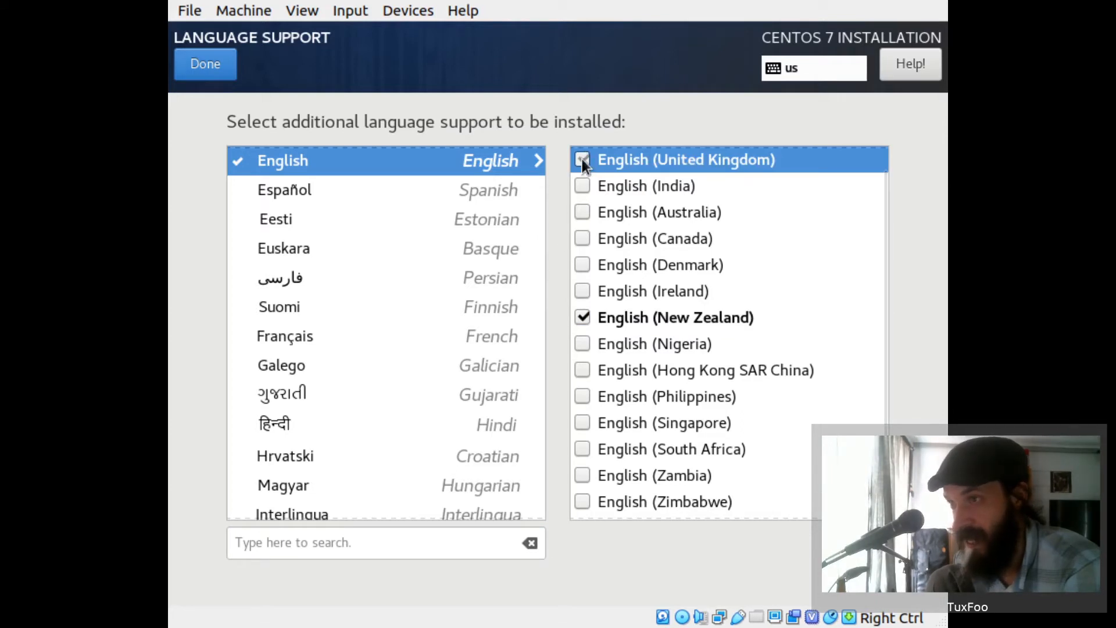
left_click(205, 64)
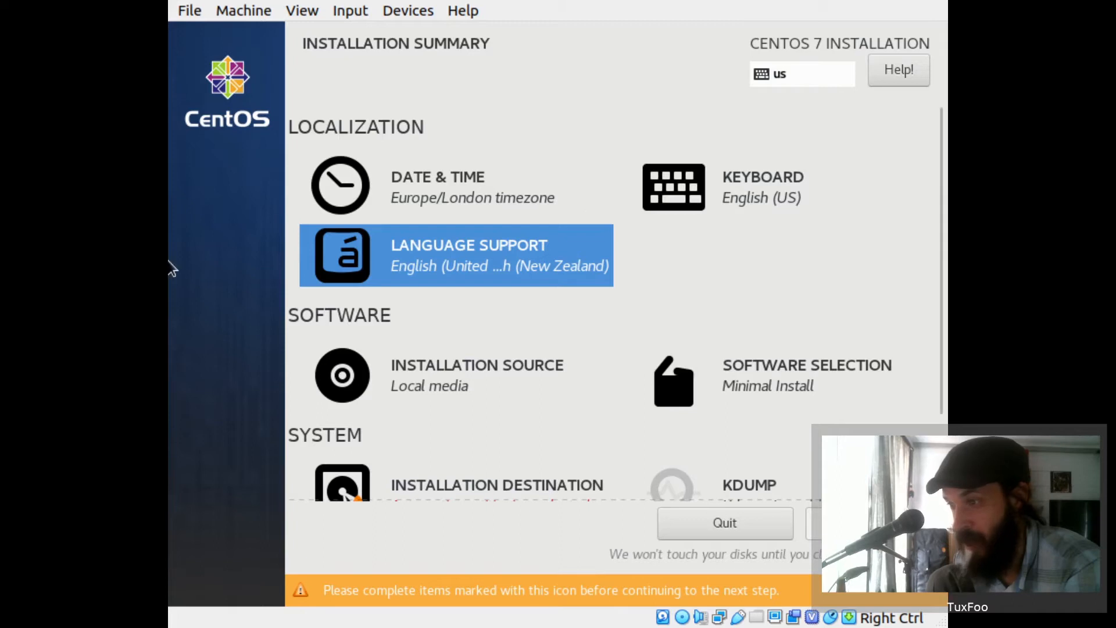
- Select the virtual hard disk as the installation destination with automatic partitioning
scroll(818, 338, "down", 2)
scroll(818, 337, "down", 2)
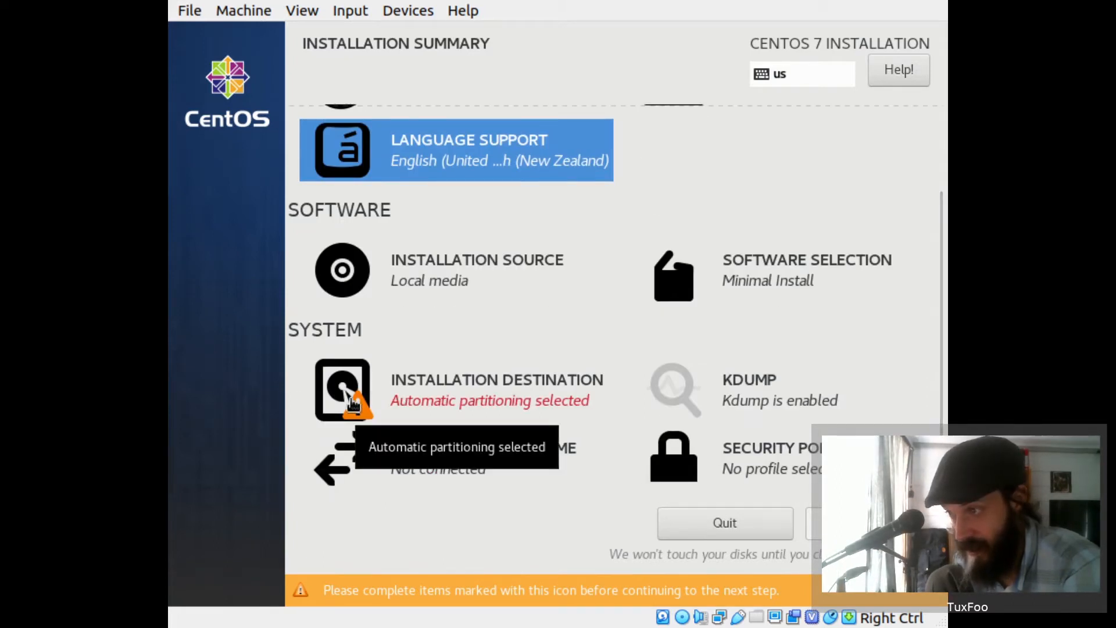
left_click(352, 400)
left_click(250, 267)
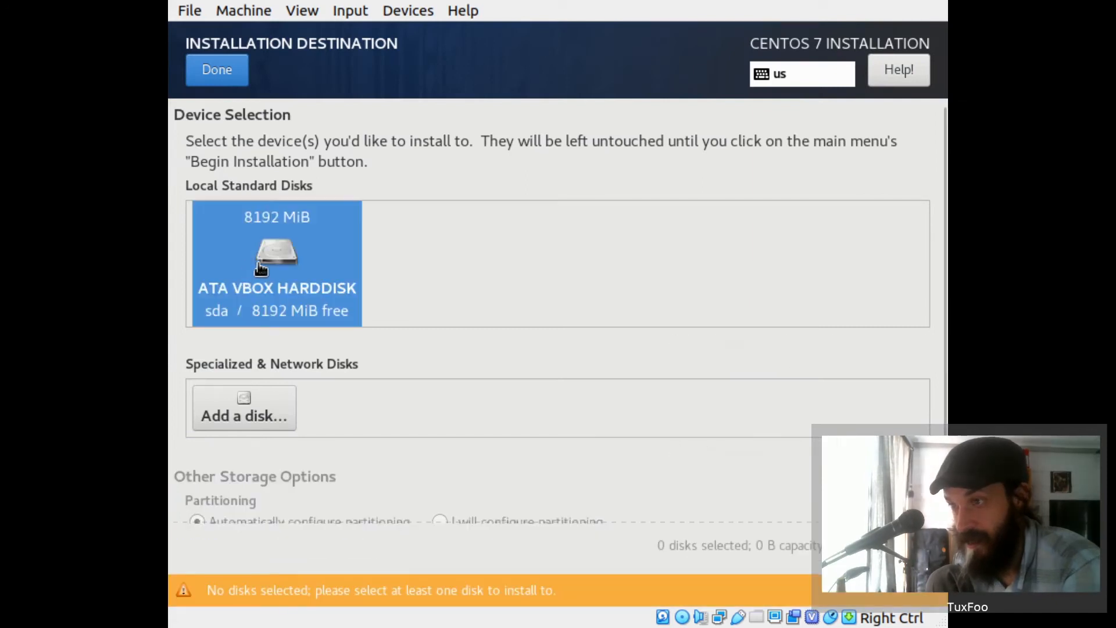
left_click(255, 268)
left_click(259, 268)
left_click(263, 269)
scroll(551, 364, "down", 1)
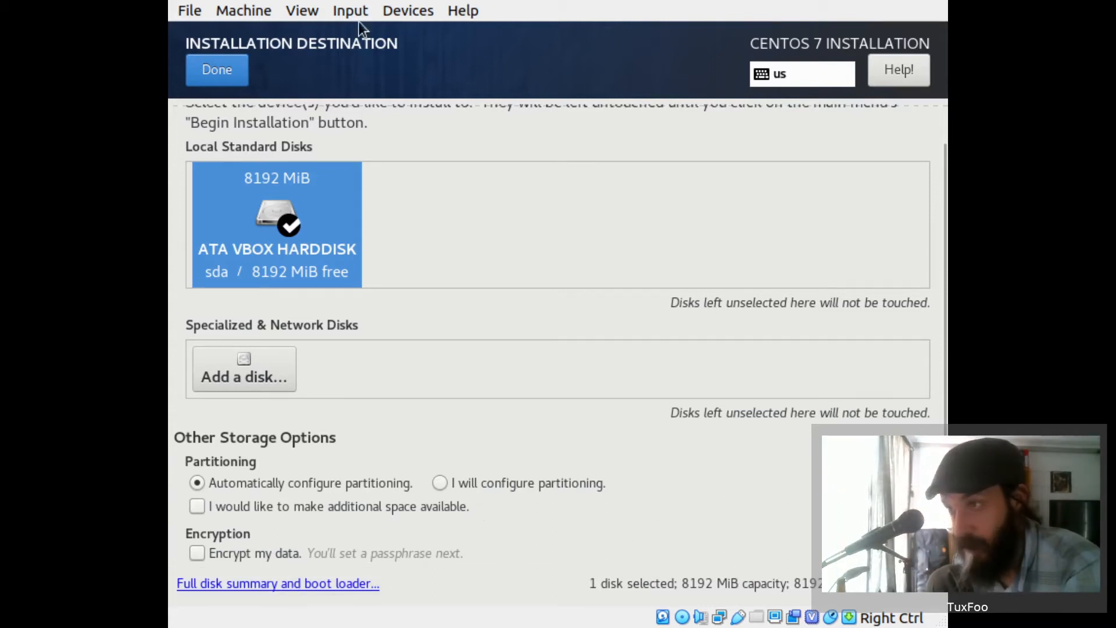
left_click(232, 66)
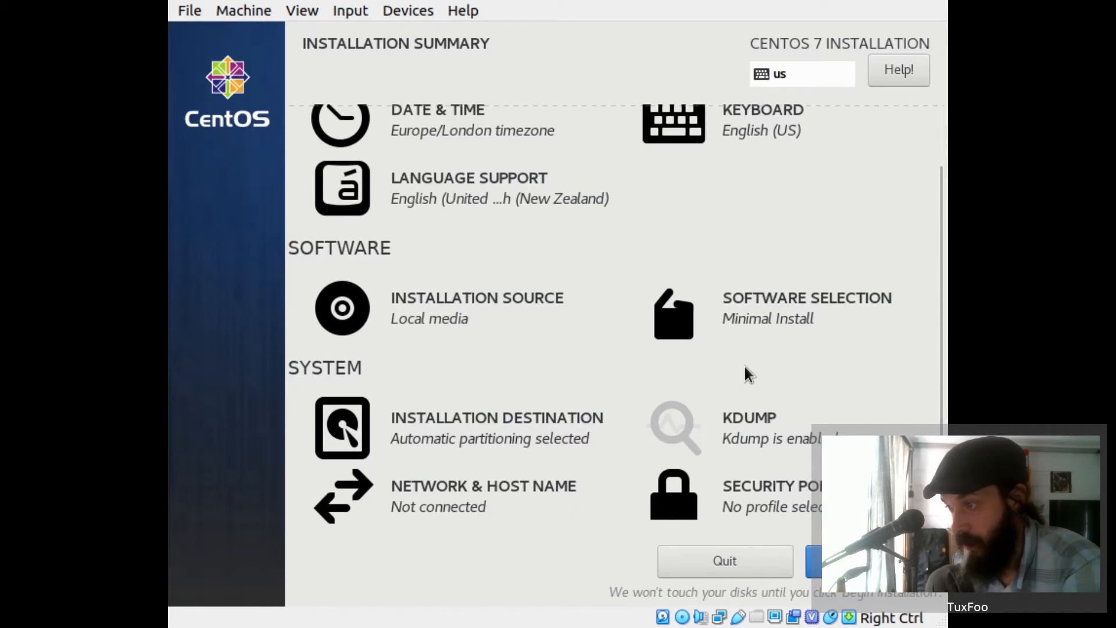
- Check the network and host name settings, then begin the CentOS installation
left_click(516, 491)
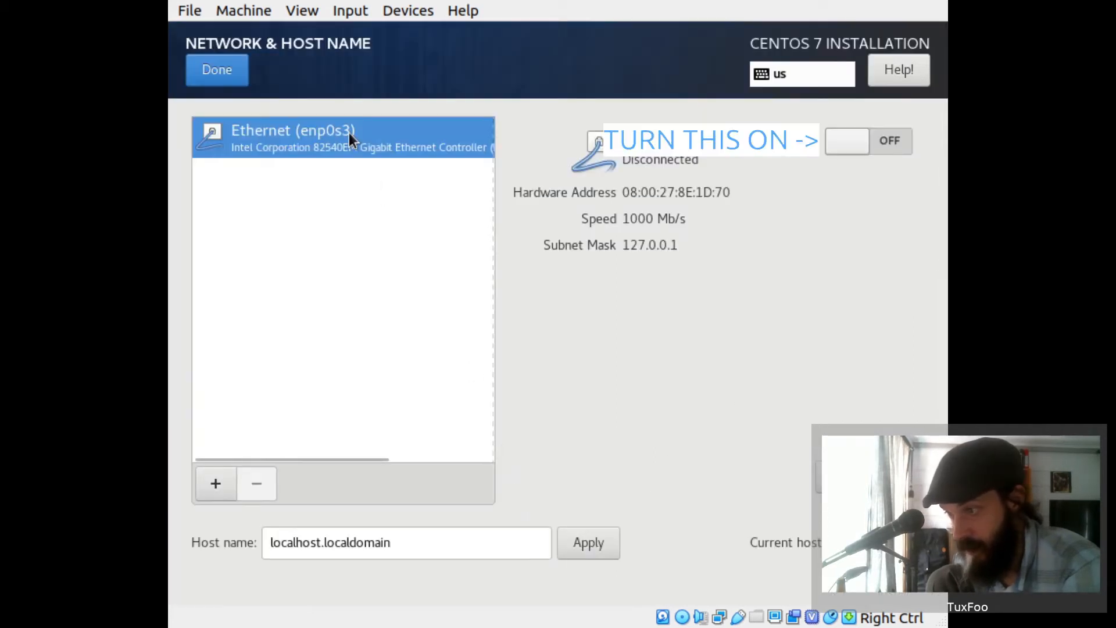
left_click(227, 70)
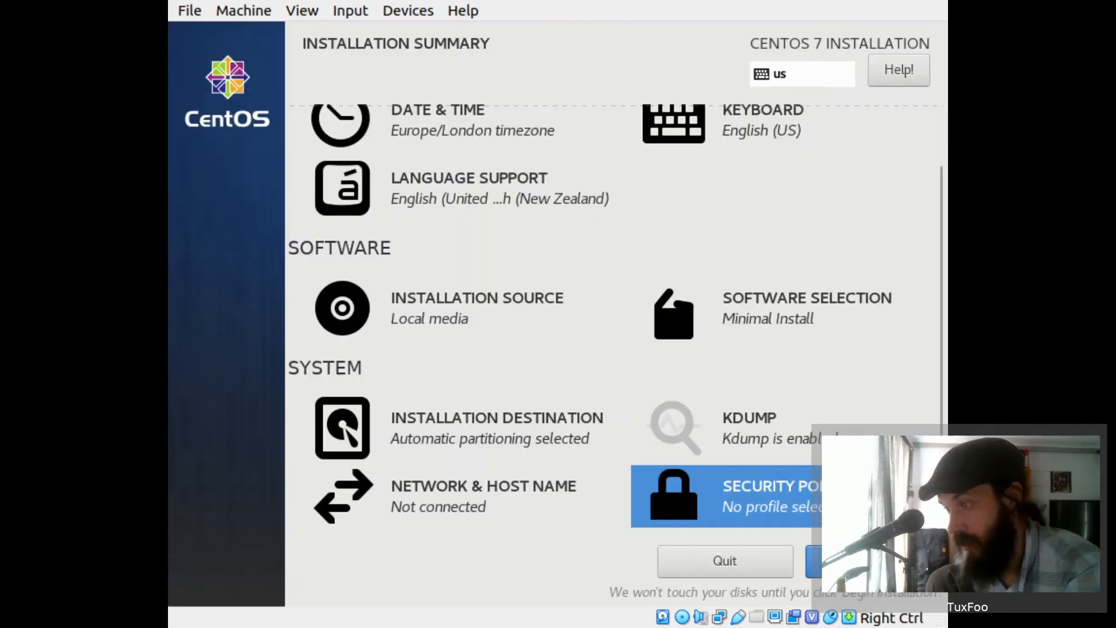
left_click(868, 562)
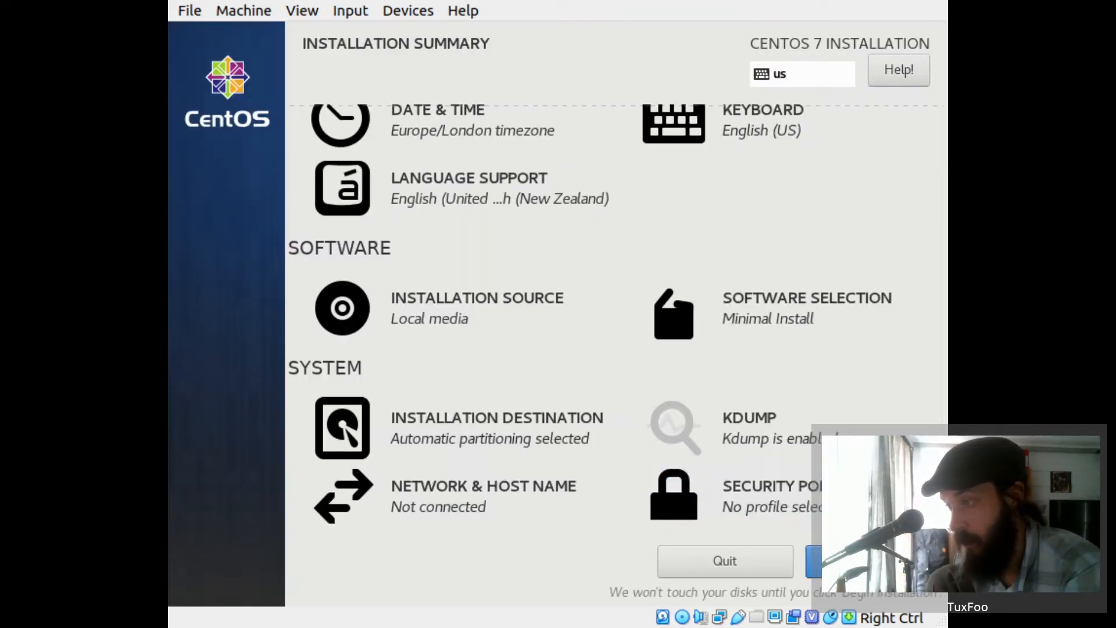
left_click(458, 203)
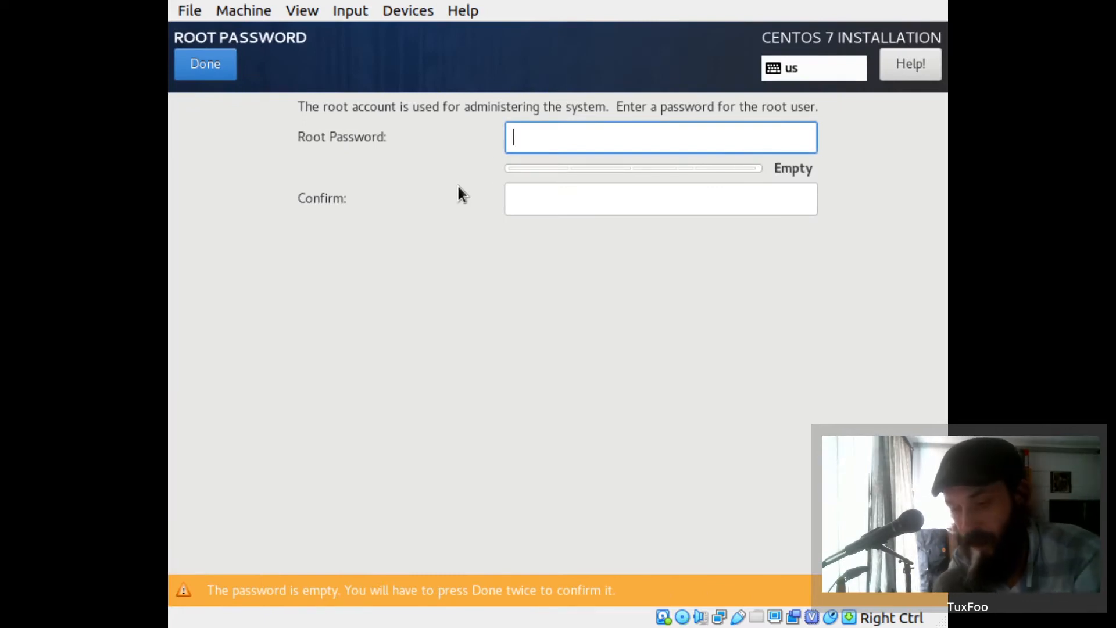
- Enter and confirm a strong root password for CentOS
type("*************")
key("Tab")
type("*************")
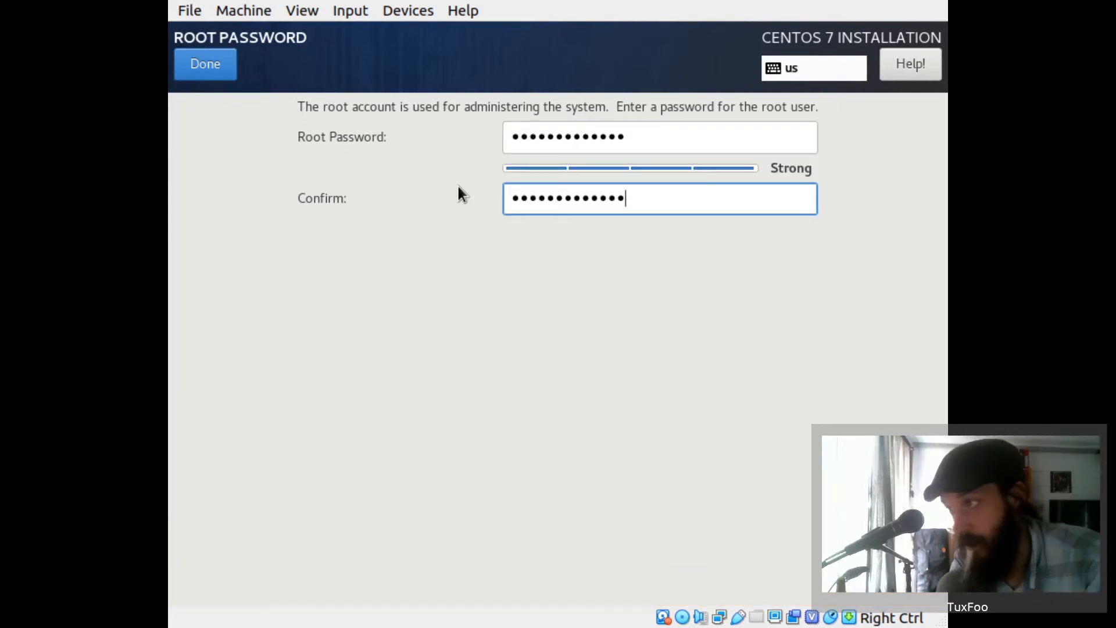
left_click(206, 65)
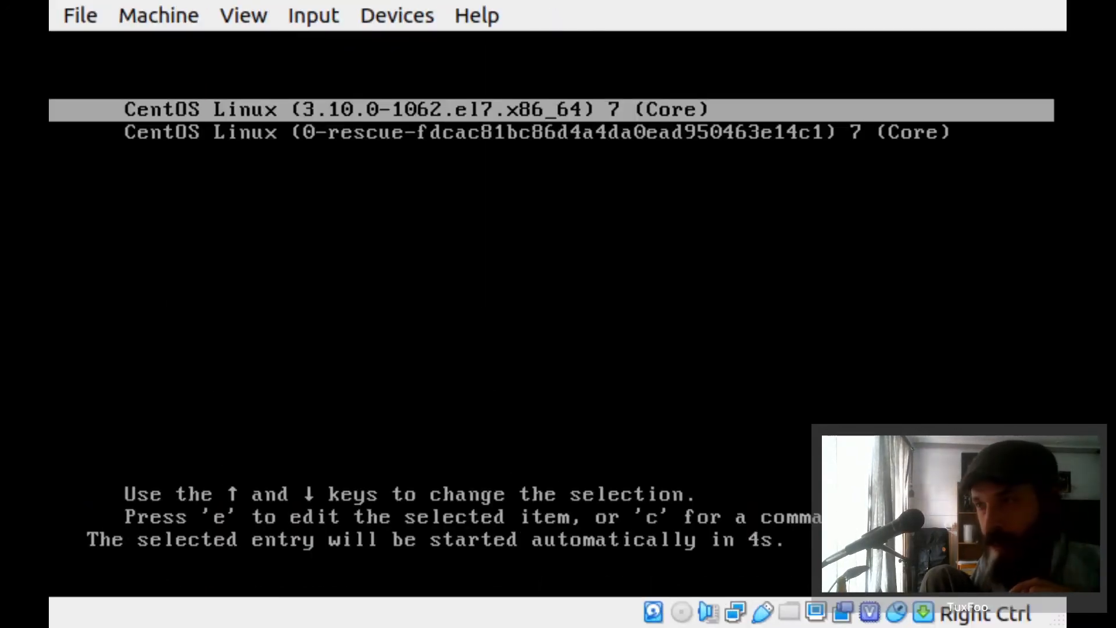
- Boot the installed CentOS and log in as root
key("Return")
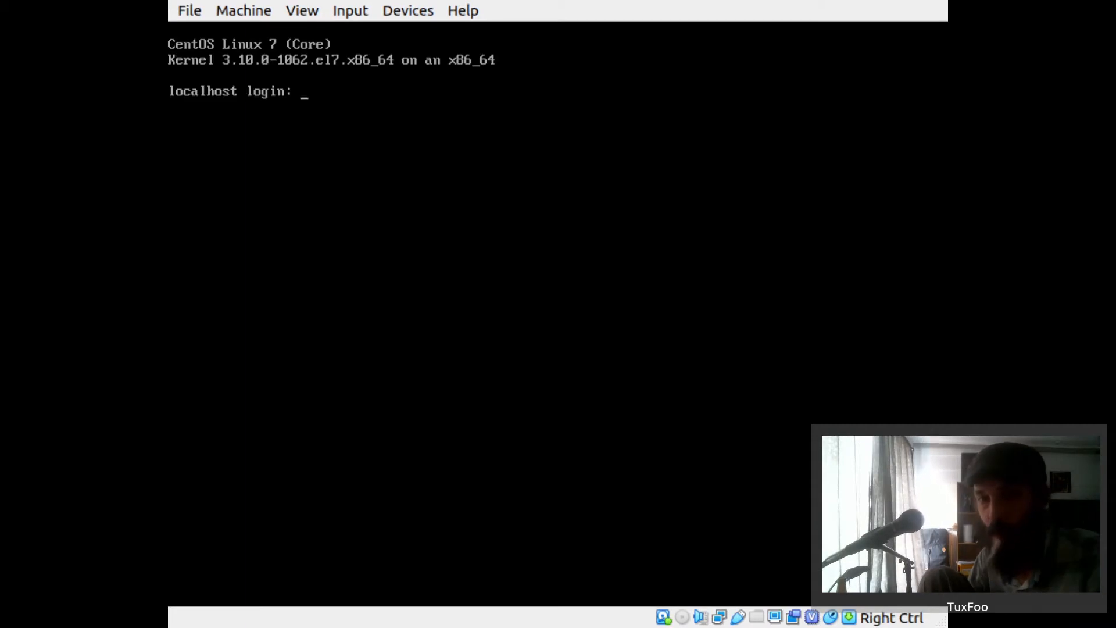
type("root")
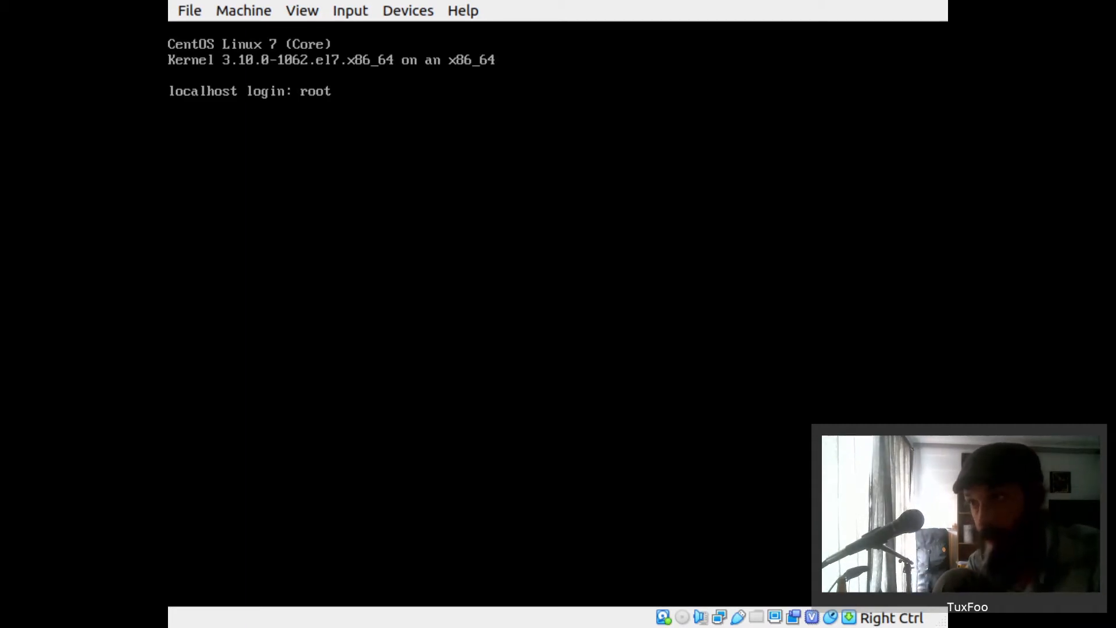
key("Return")
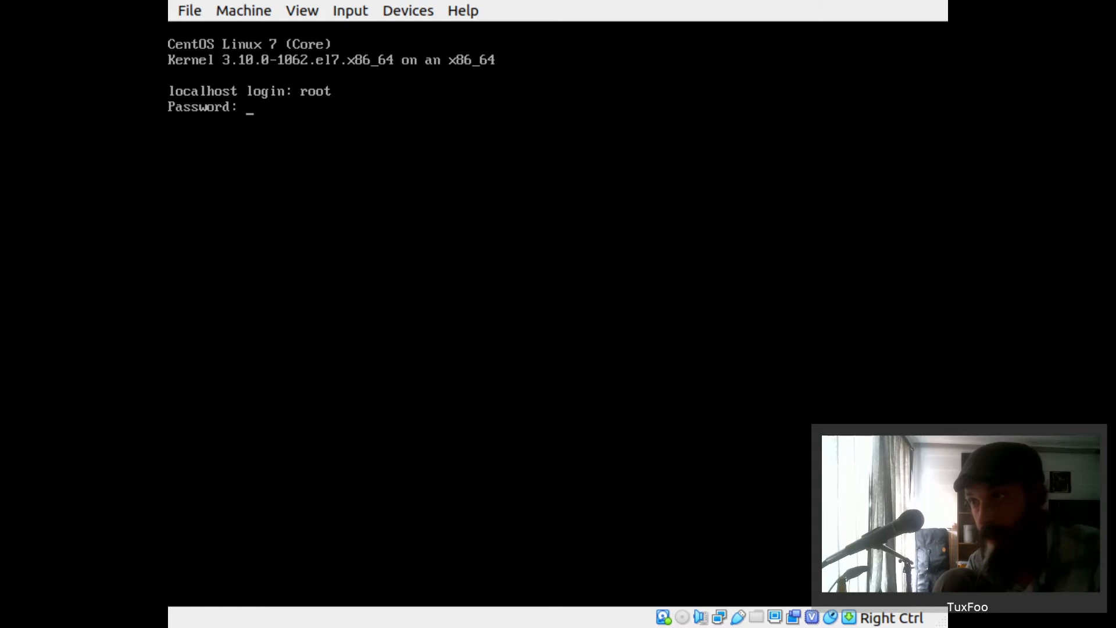
key("Return")
- Enable the sshd service with 'systemctl enable sshd' and clear the console
type("syst")
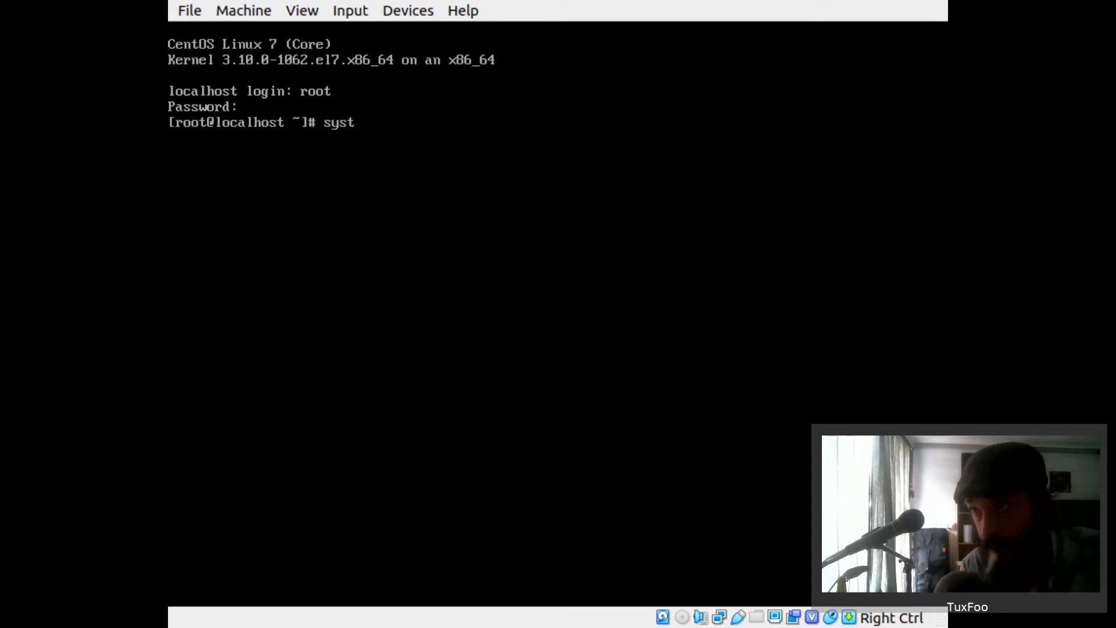
type("emctl")
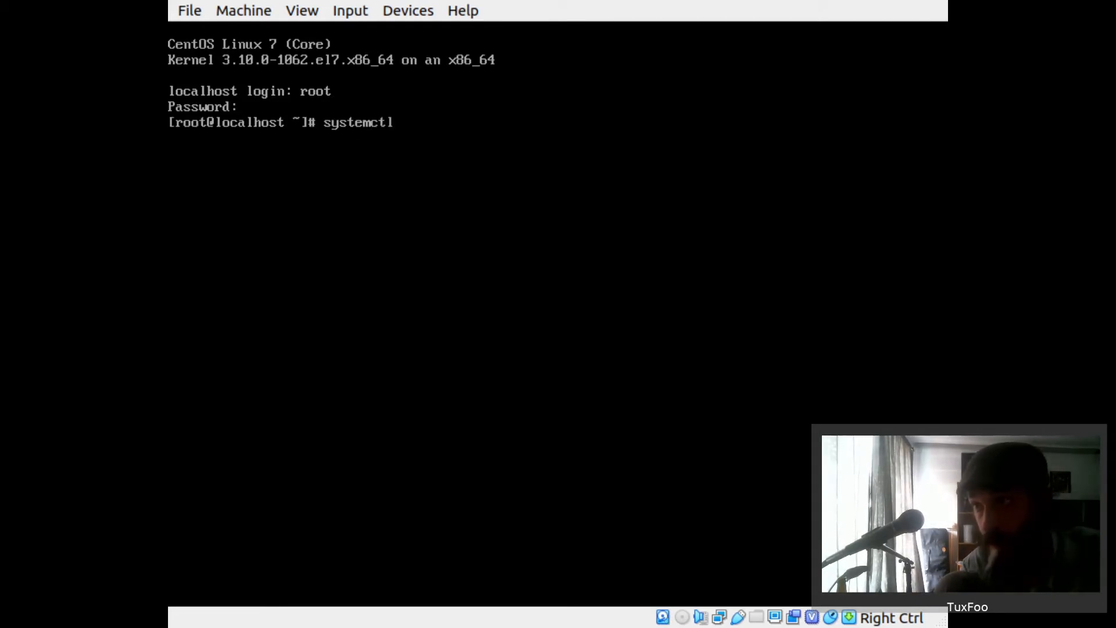
type(" en")
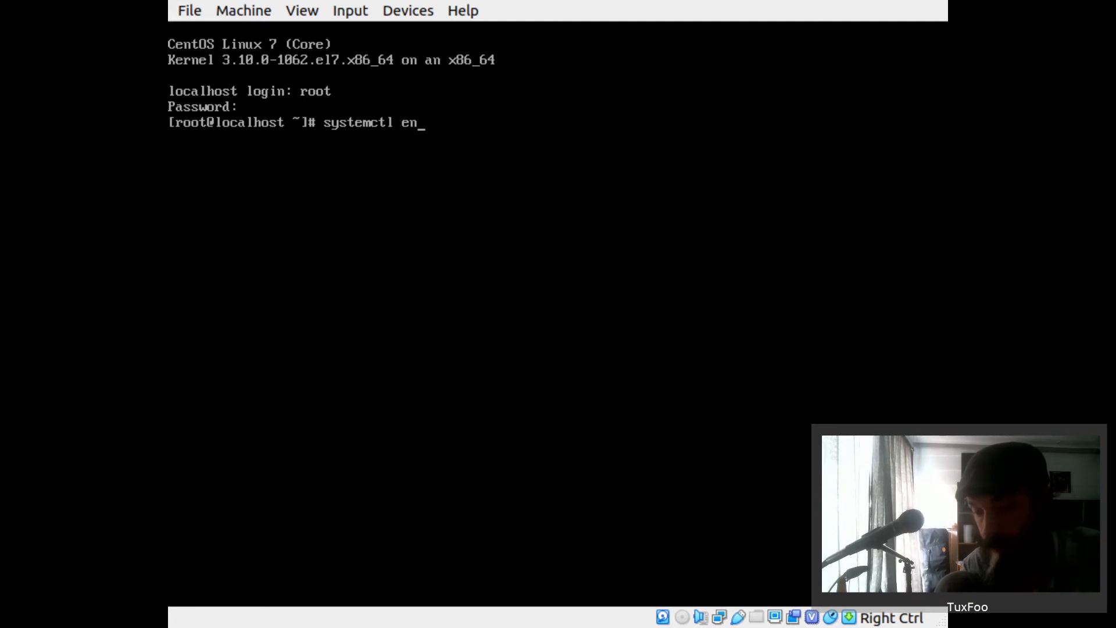
type("able ssh")
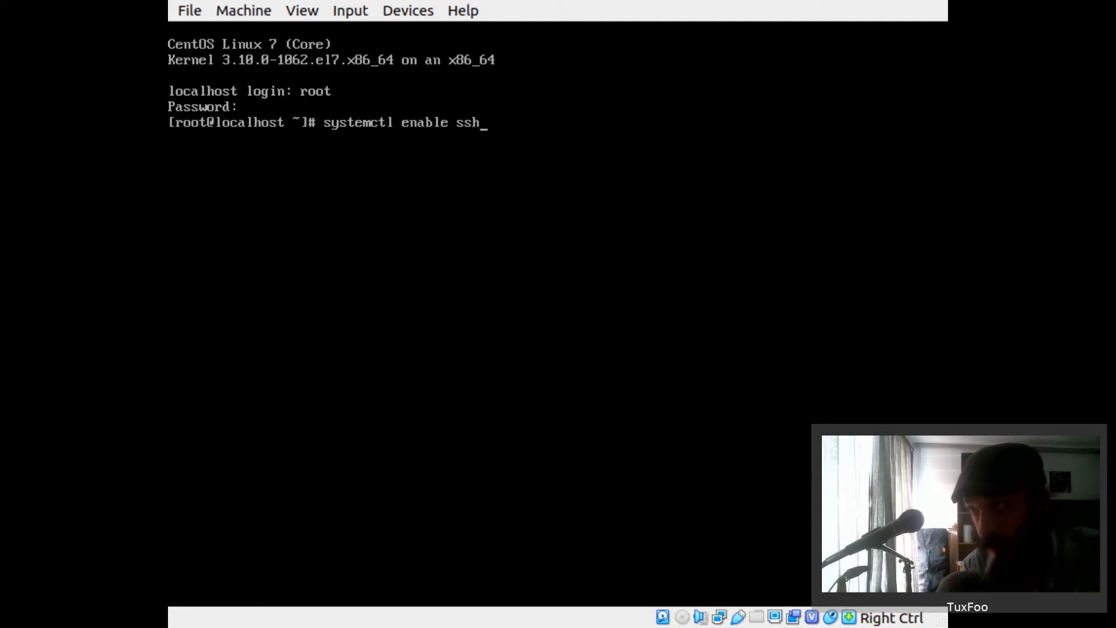
key("Return")
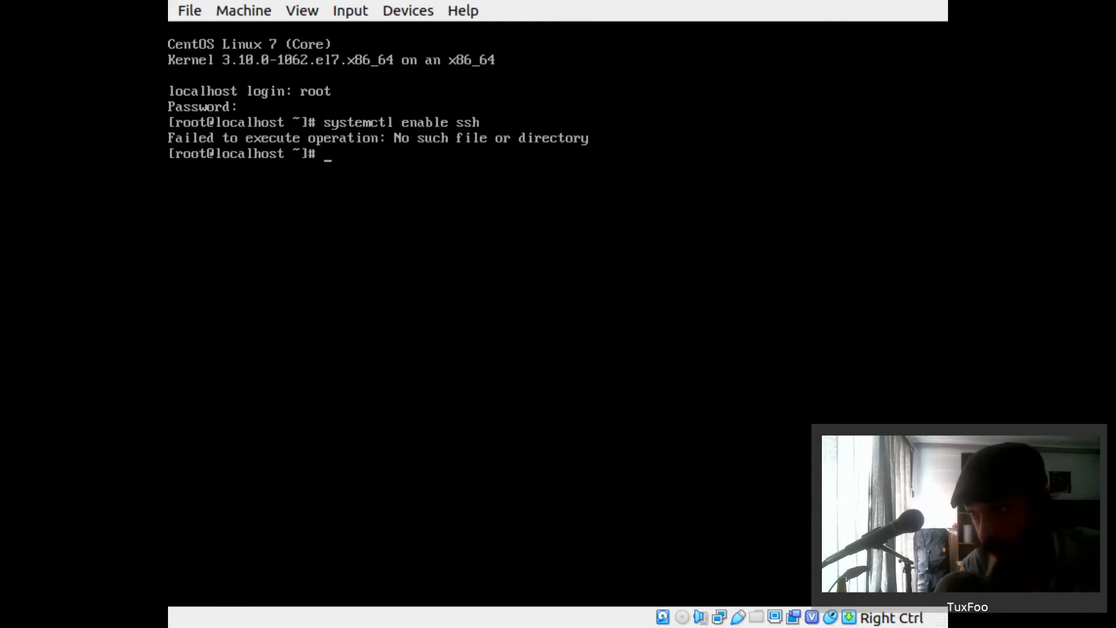
key("Up")
type("d")
key("Return")
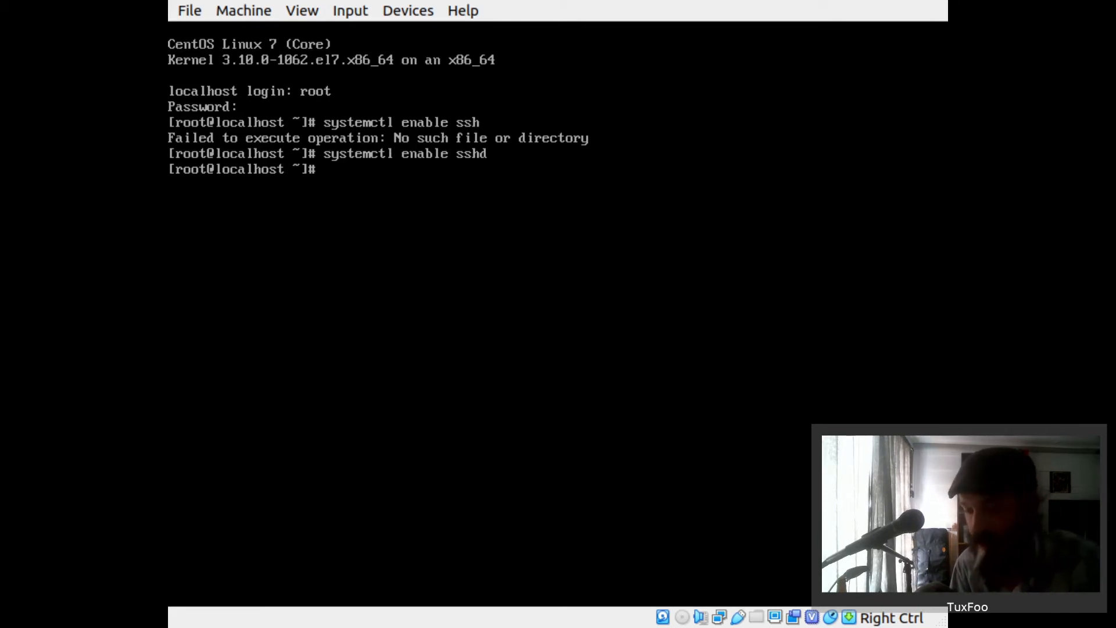
key("ctrl+l")
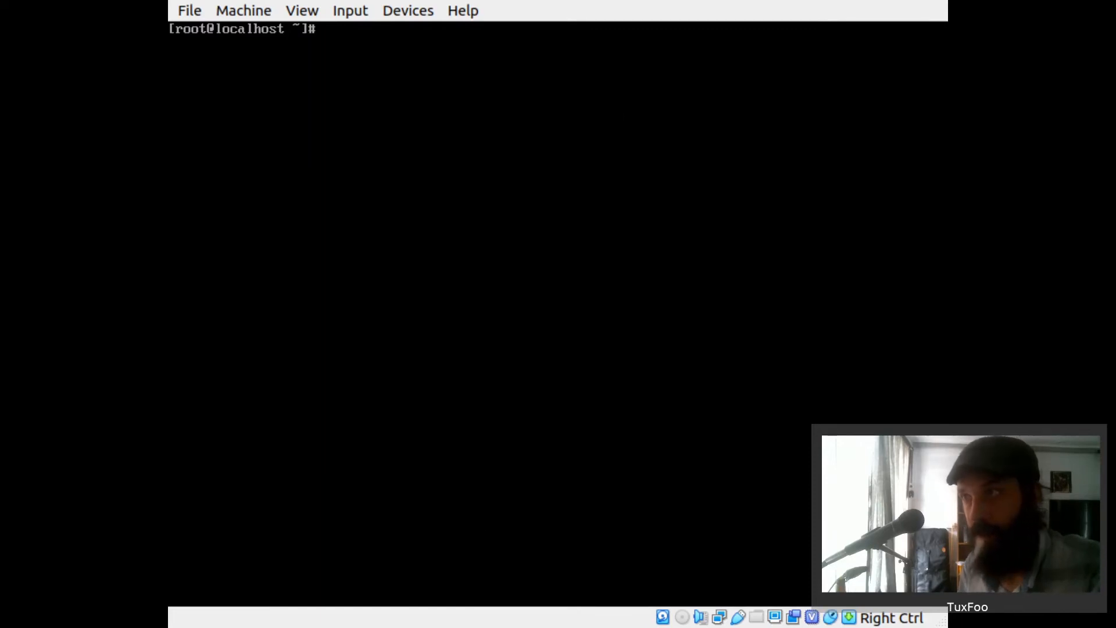
- Run 'ip a' to show the guest's address, 192.168.1.36
type("ip a")
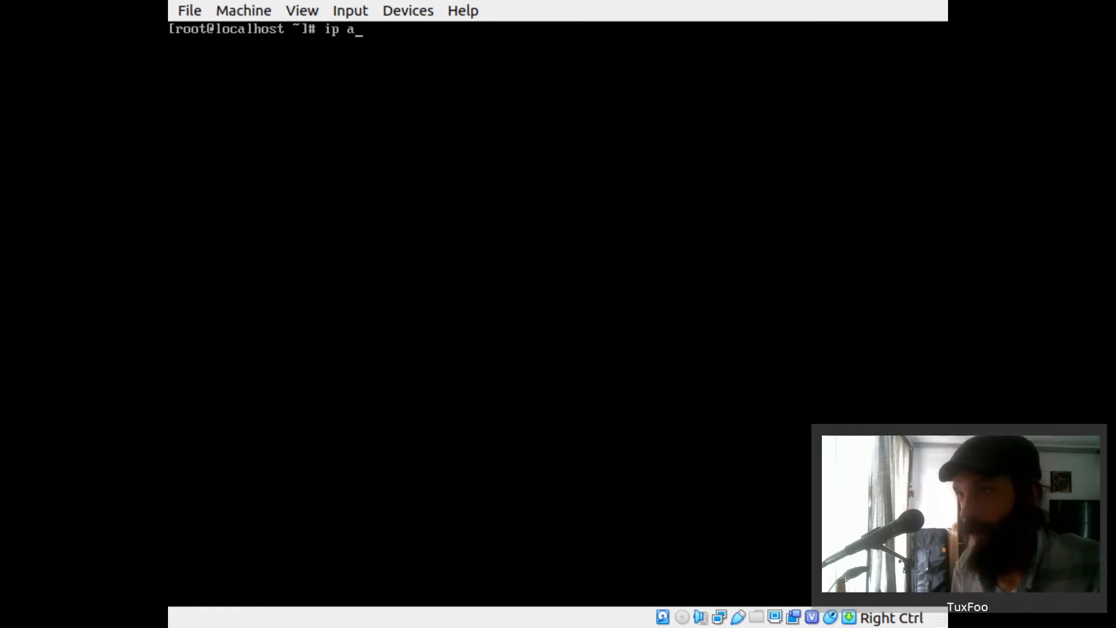
key("Return")
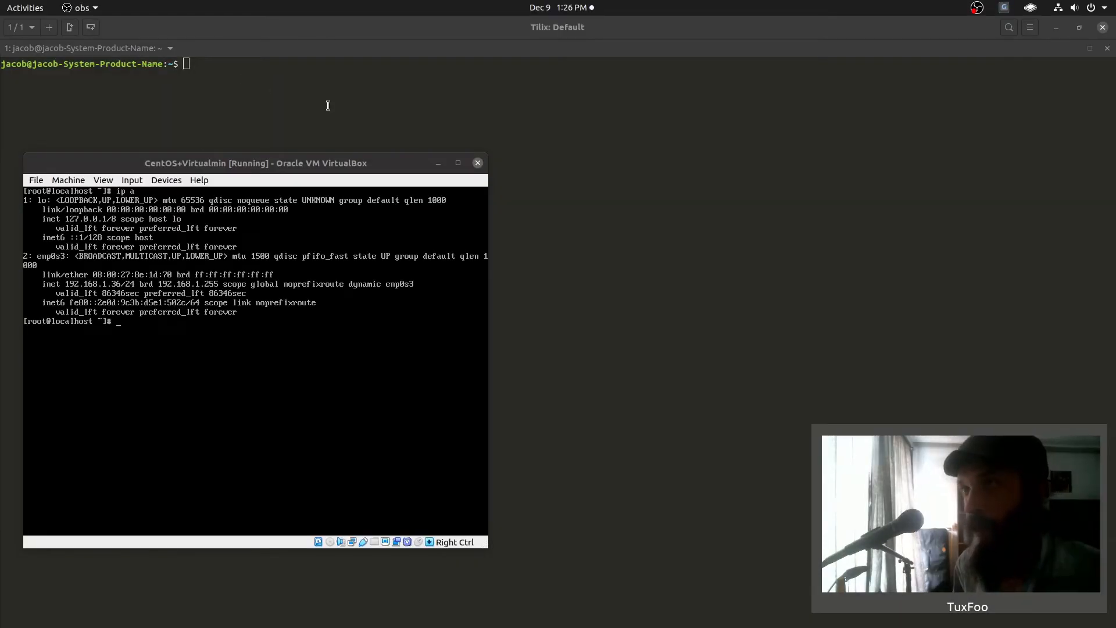
left_click(290, 86)
type("ssh root@192.168.")
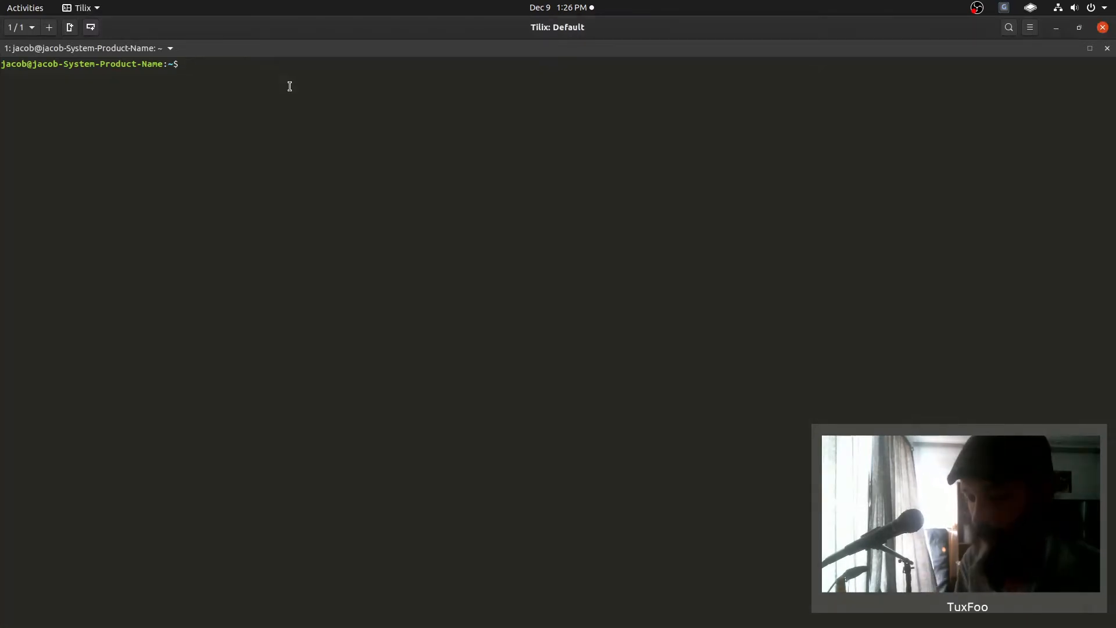
type("1")
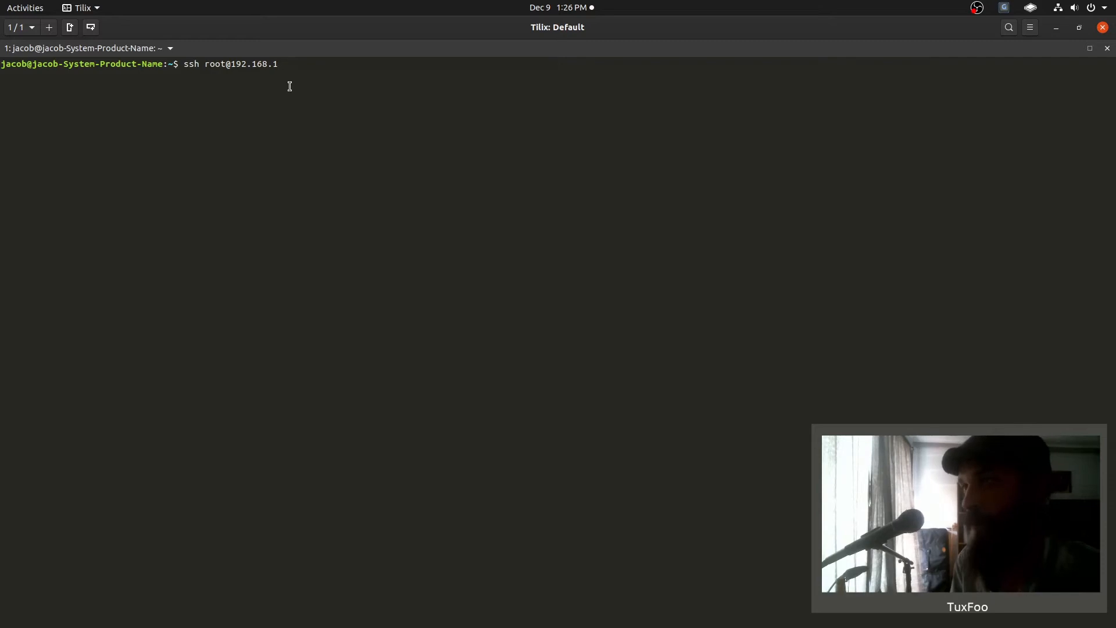
type(".36")
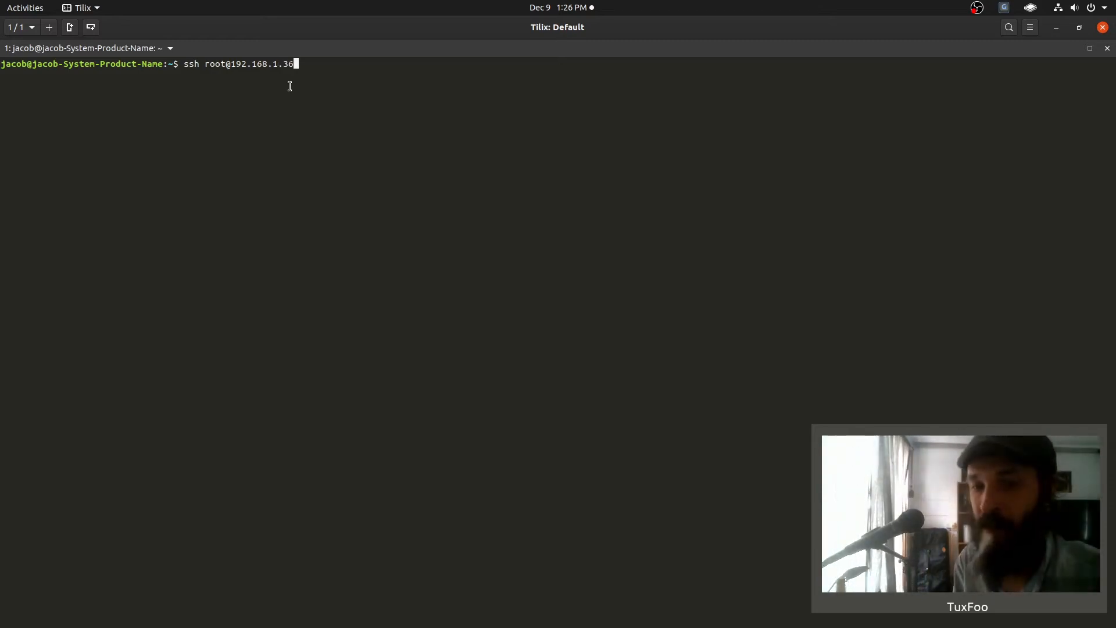
key("Return")
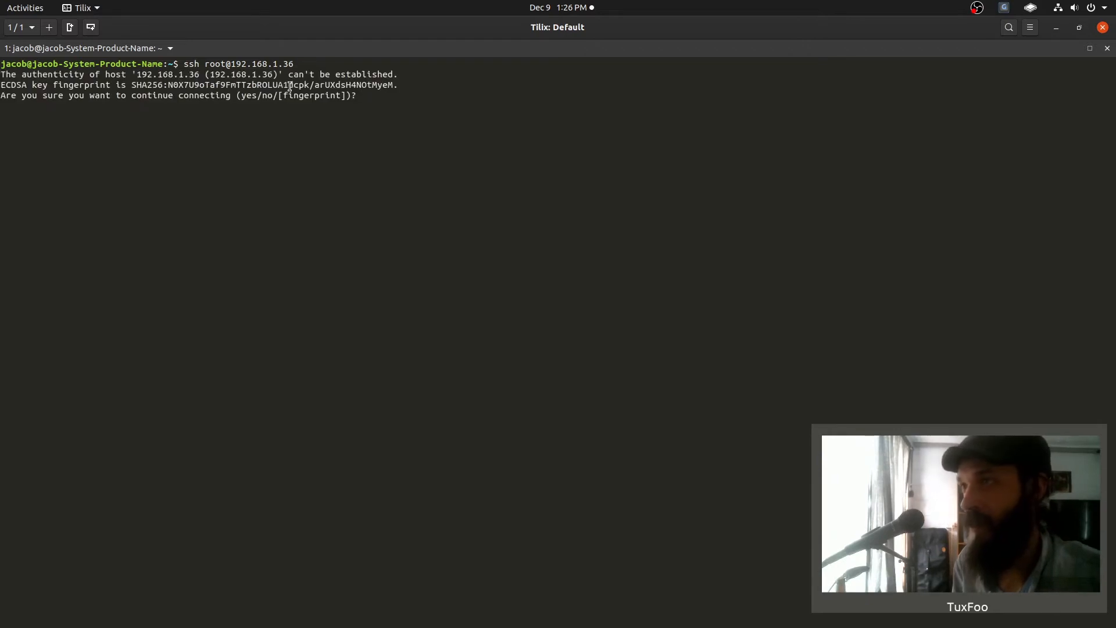
type("yes")
key("Return")
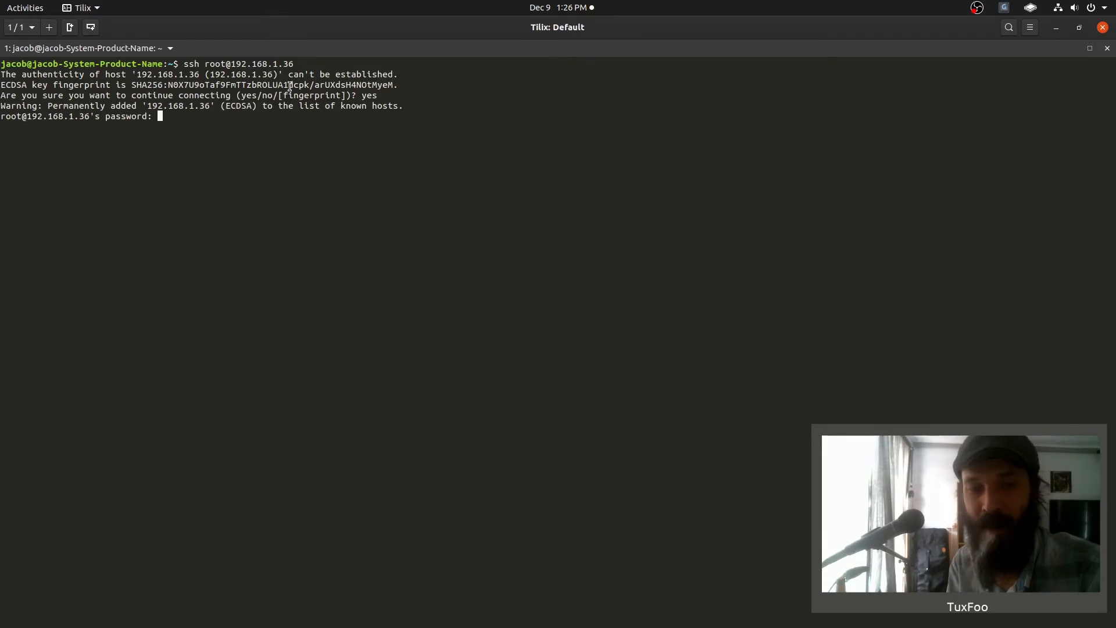
key("ctrl+plus")
key("ctrl+plus")
key("ctrl+plus")
key("ctrl+plus")
key("ctrl+plus")
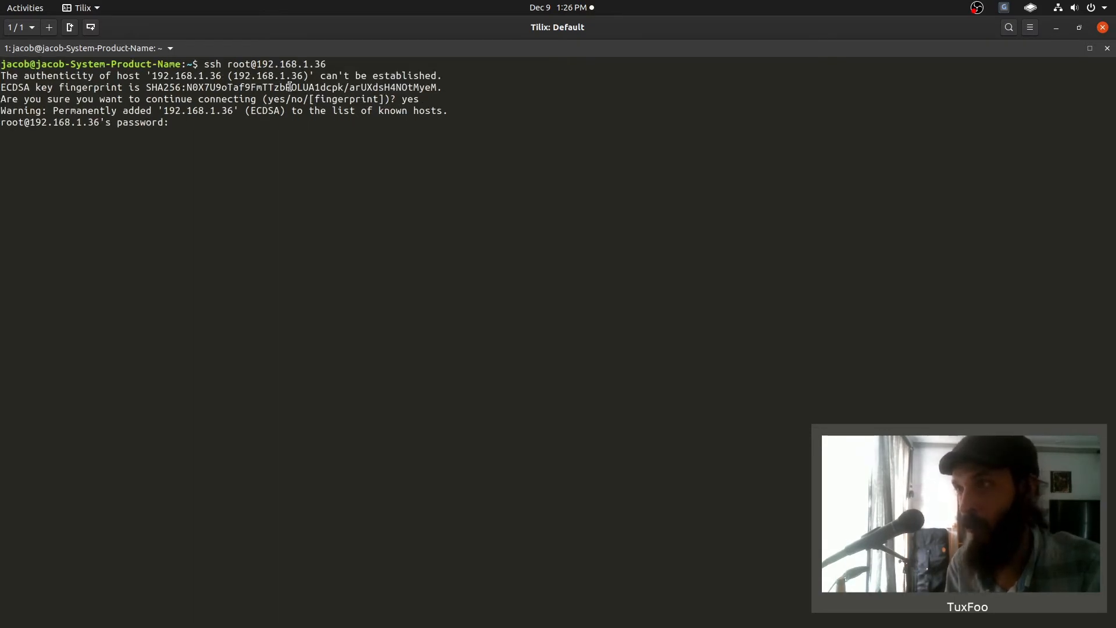
key("Return")
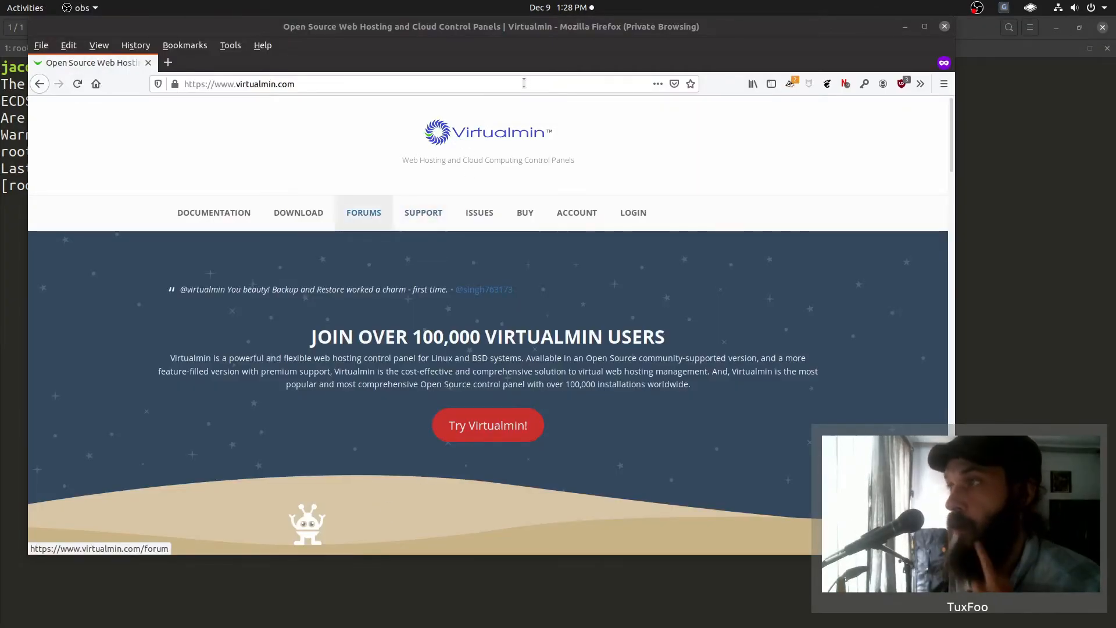
- Go to Virtualmin's download page and select the wget command for the install script
left_click(491, 427)
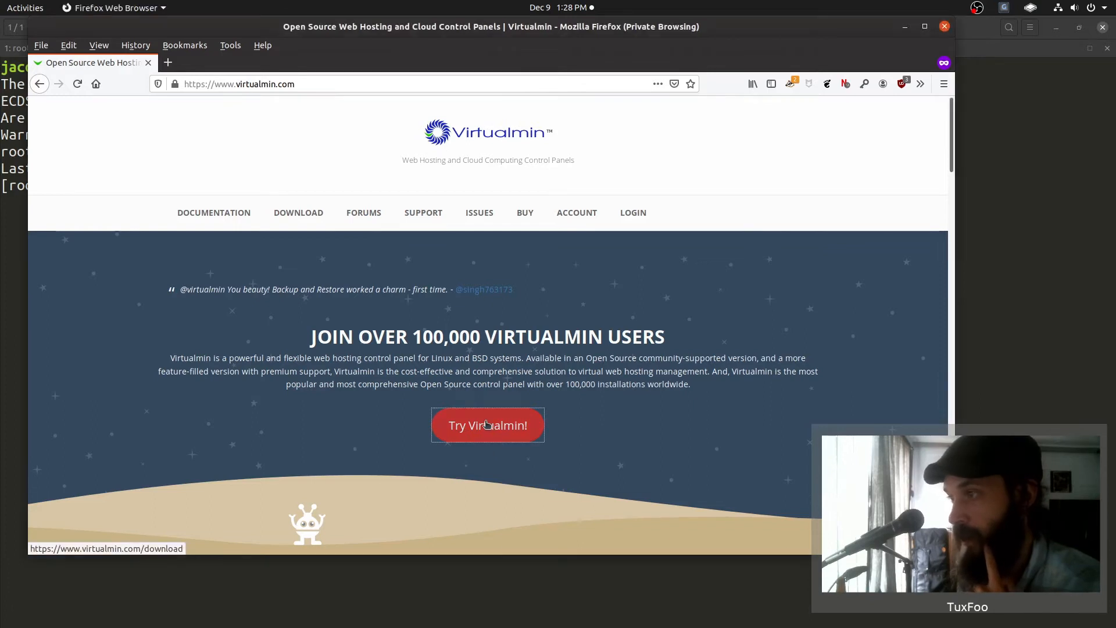
scroll(486, 424, "down", 5)
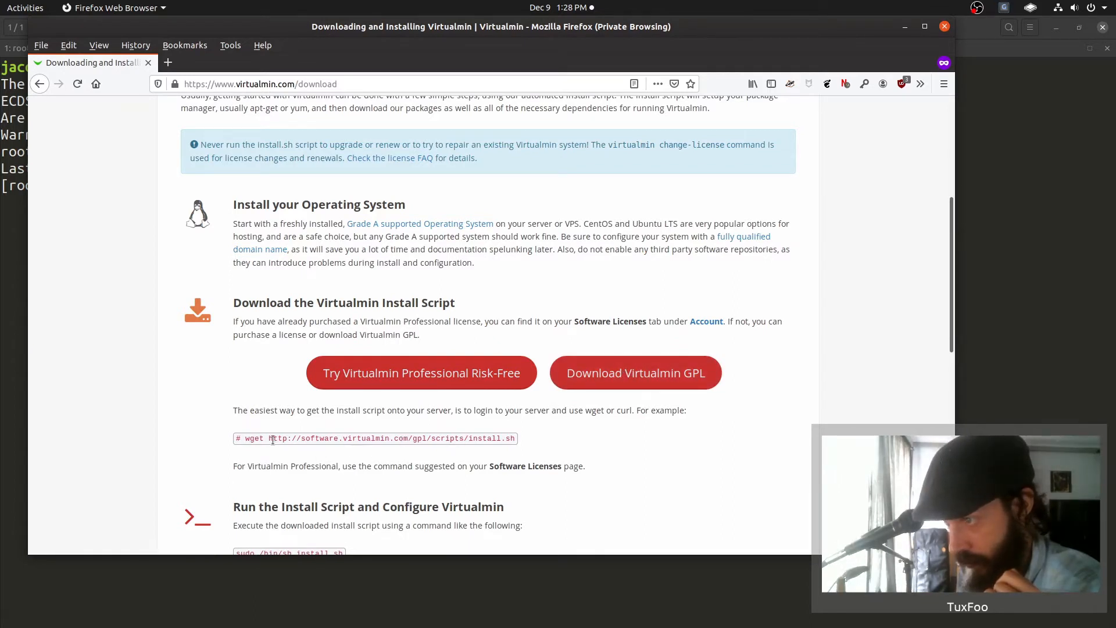
mouse_move(250, 439)
left_mouse_down()
mouse_move(515, 440)
mouse_move(248, 441)
left_mouse_up()
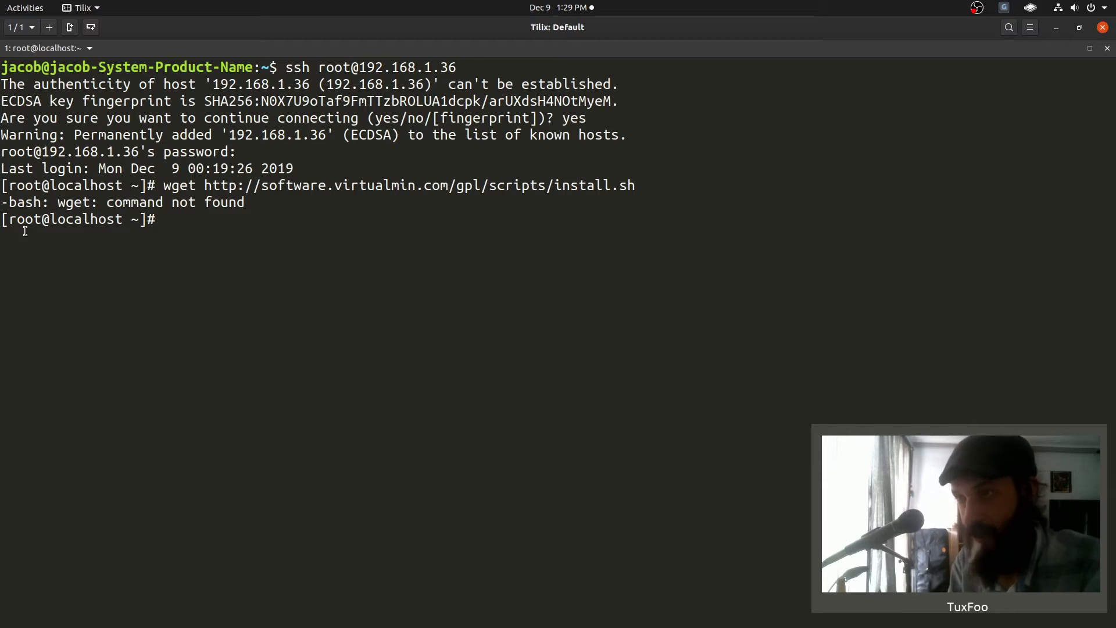
- Install wget with 'yum install wget', accepting the package and CentOS signing key
type("yum install wget")
key("Return")
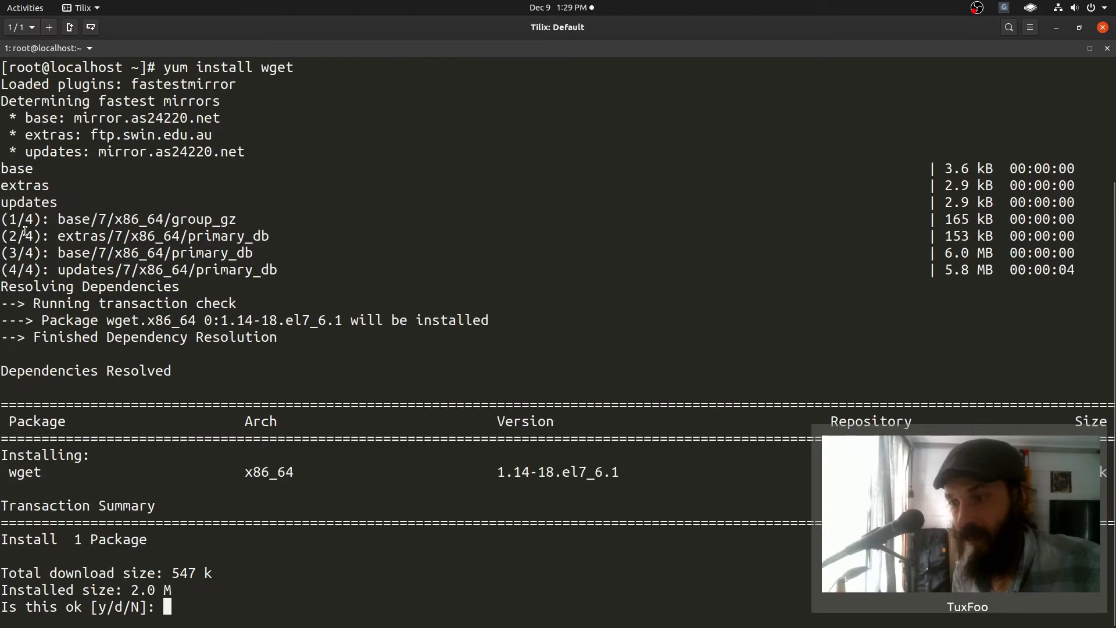
type("y")
key("Return")
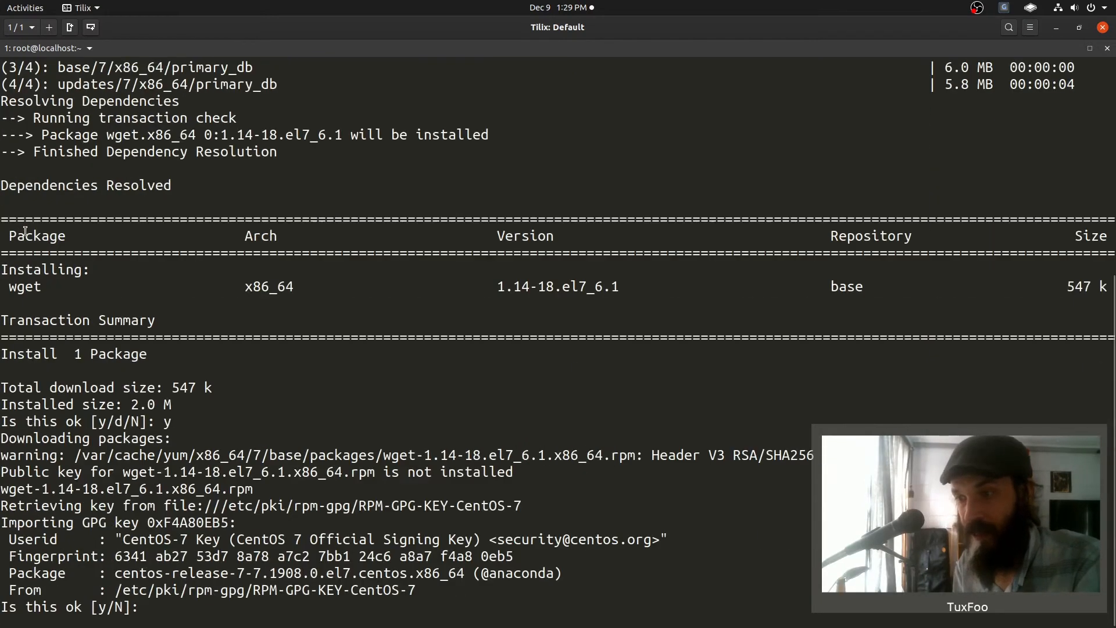
type("y")
key("Return")
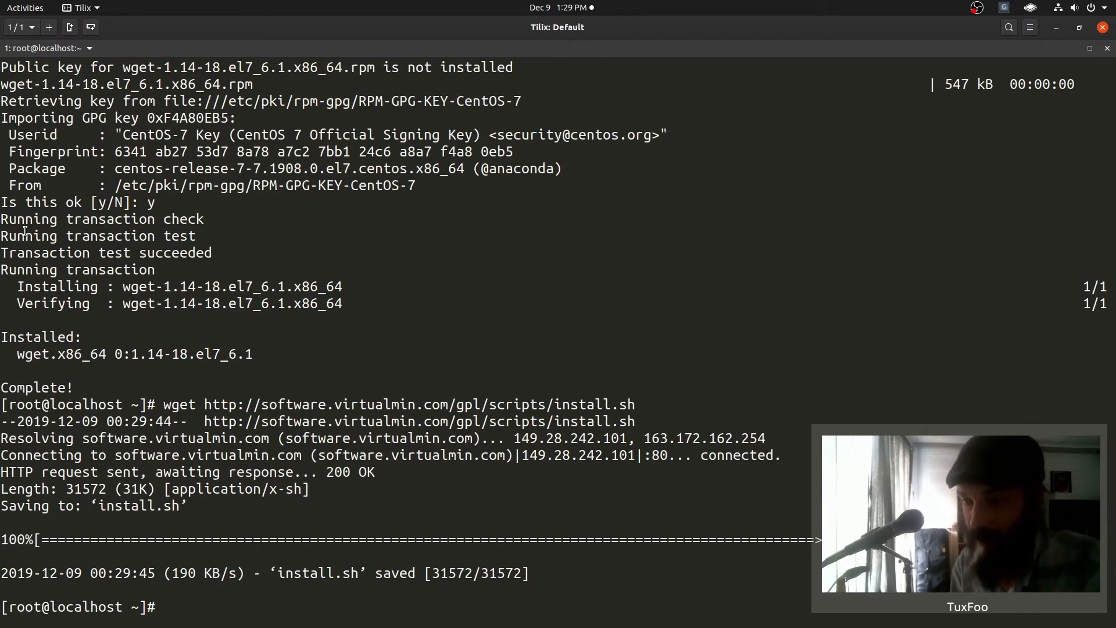
- Type 'sh install.sh' at the prompt using Tab completion
type("sh")
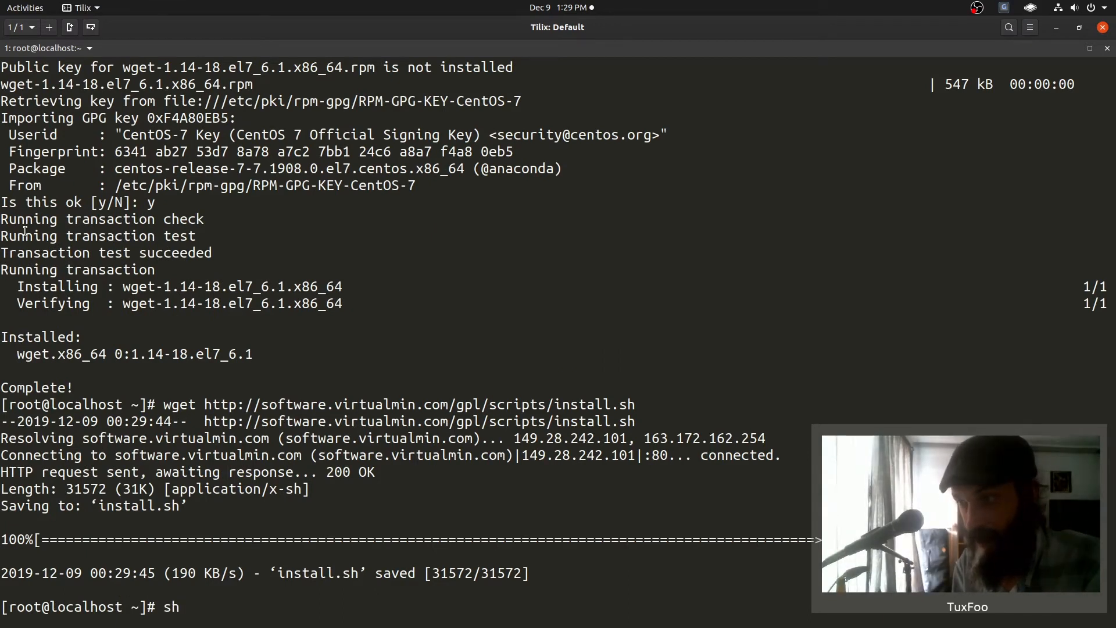
key("Up")
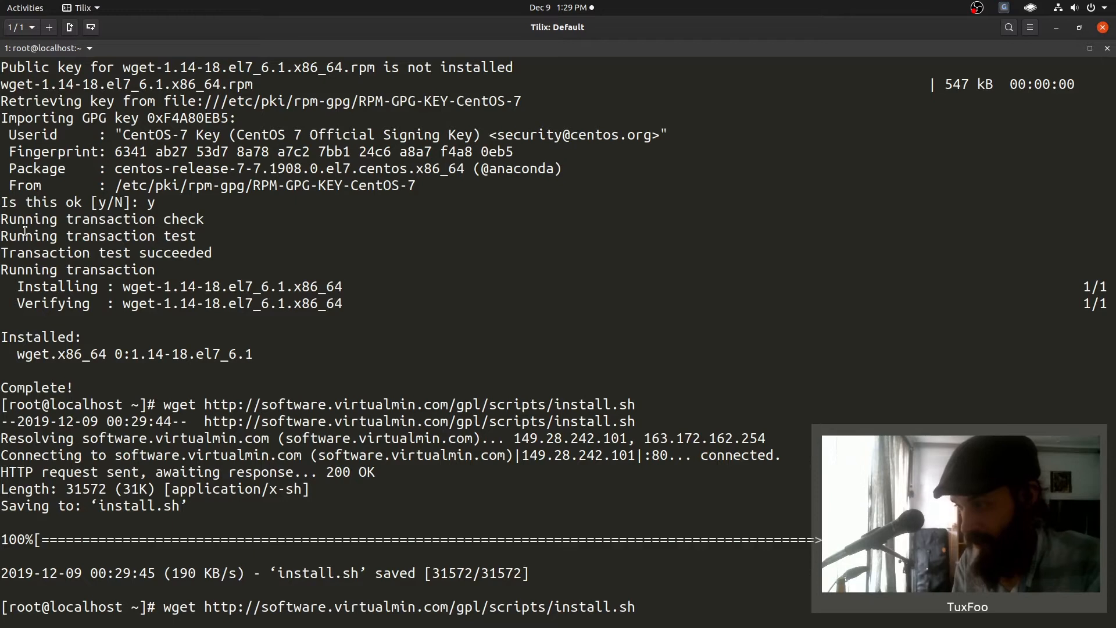
key("Down")
type("ins")
key("Tab")
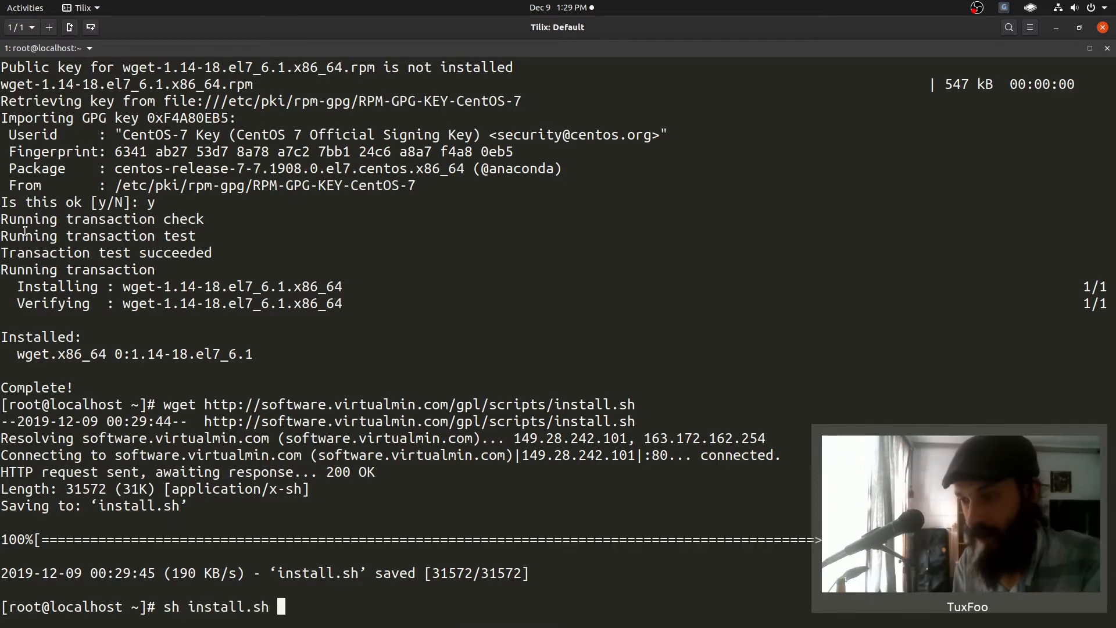
- Run install.sh, agree to continue, and set the hostname to tuxfoodomain.org
key("Return")
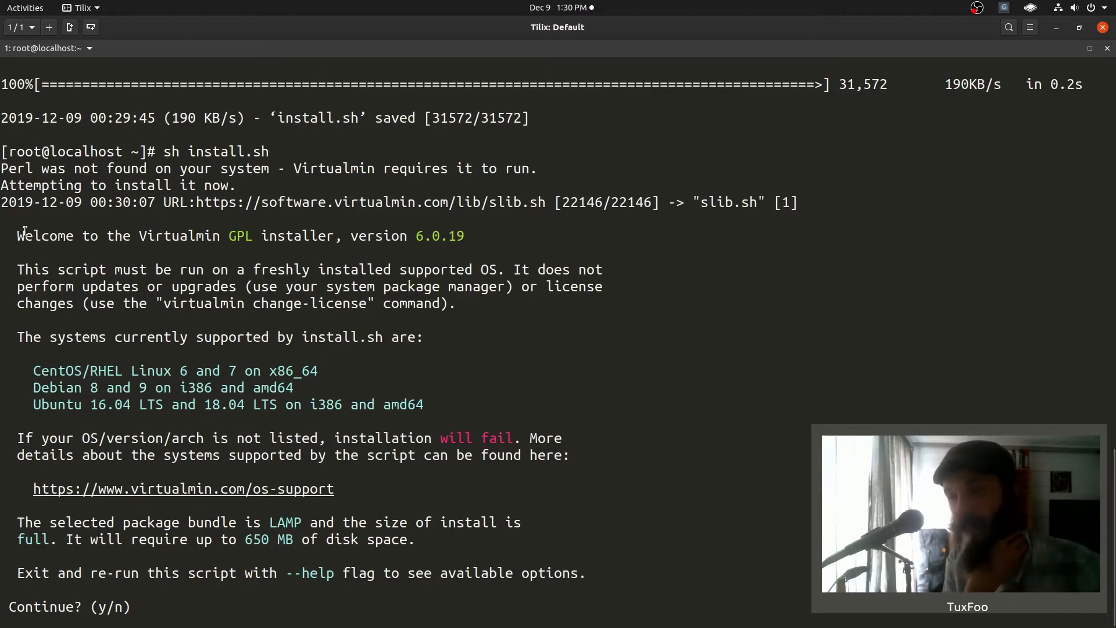
type("y")
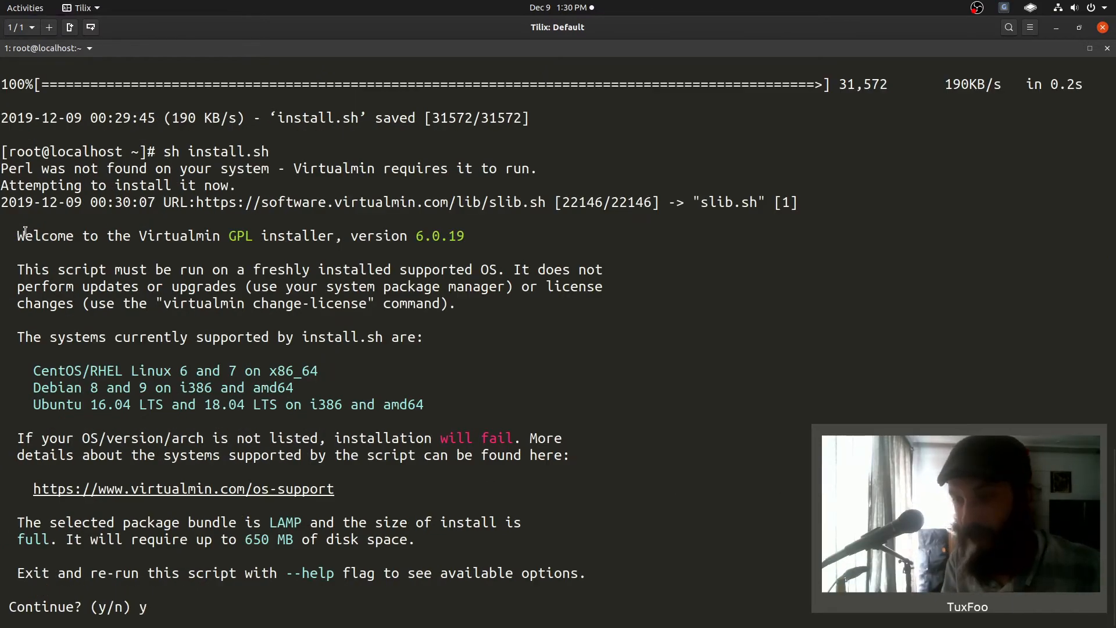
key("Return")
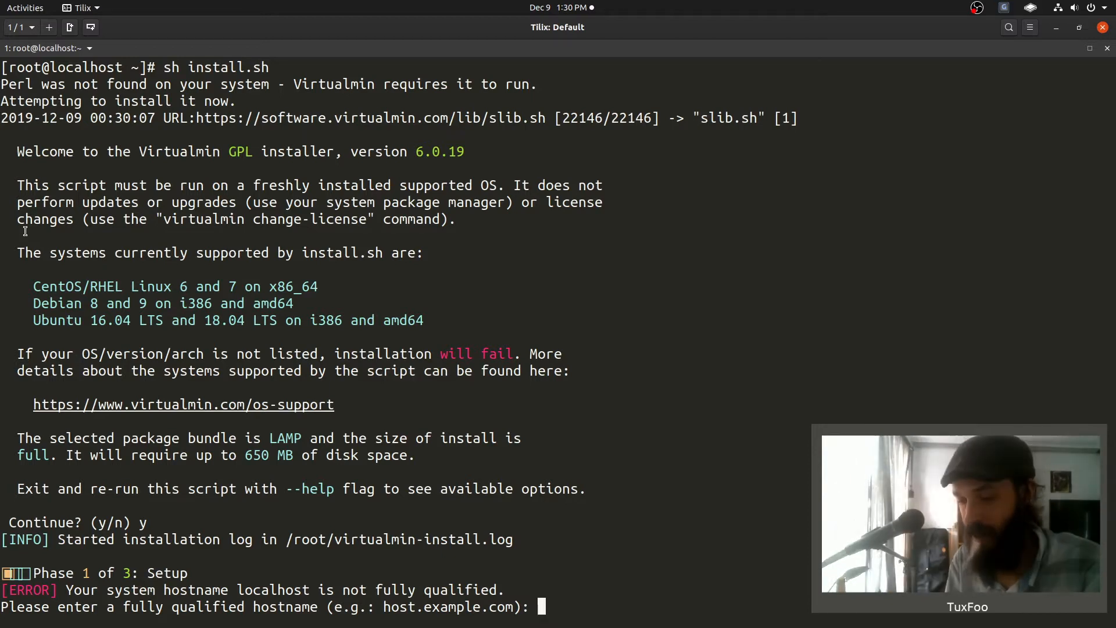
type("tuxfoodomain.org")
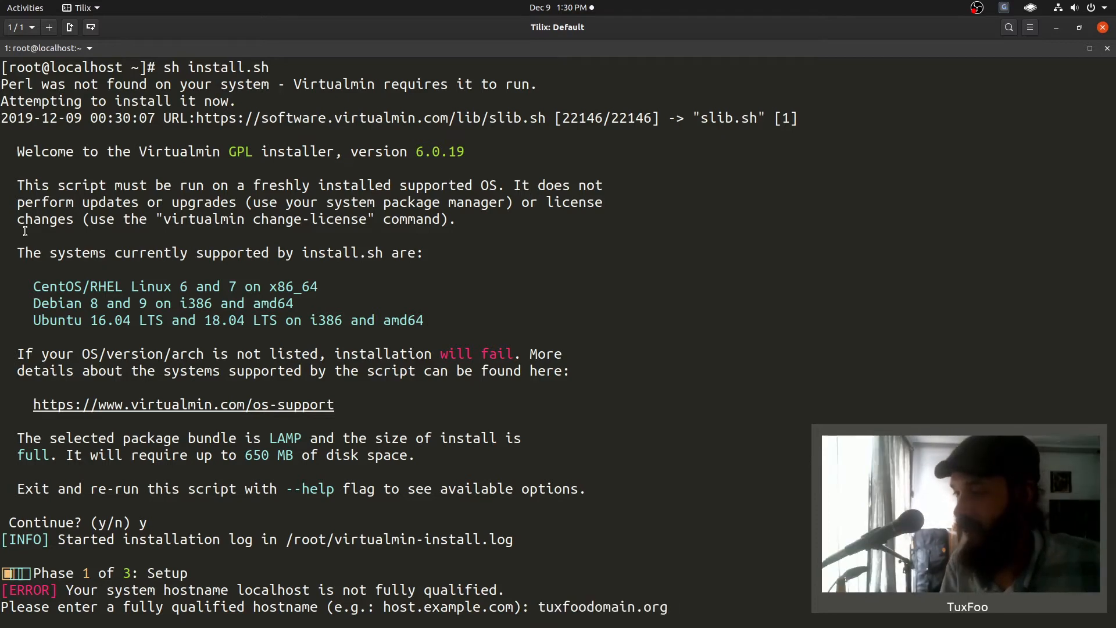
key("Return")
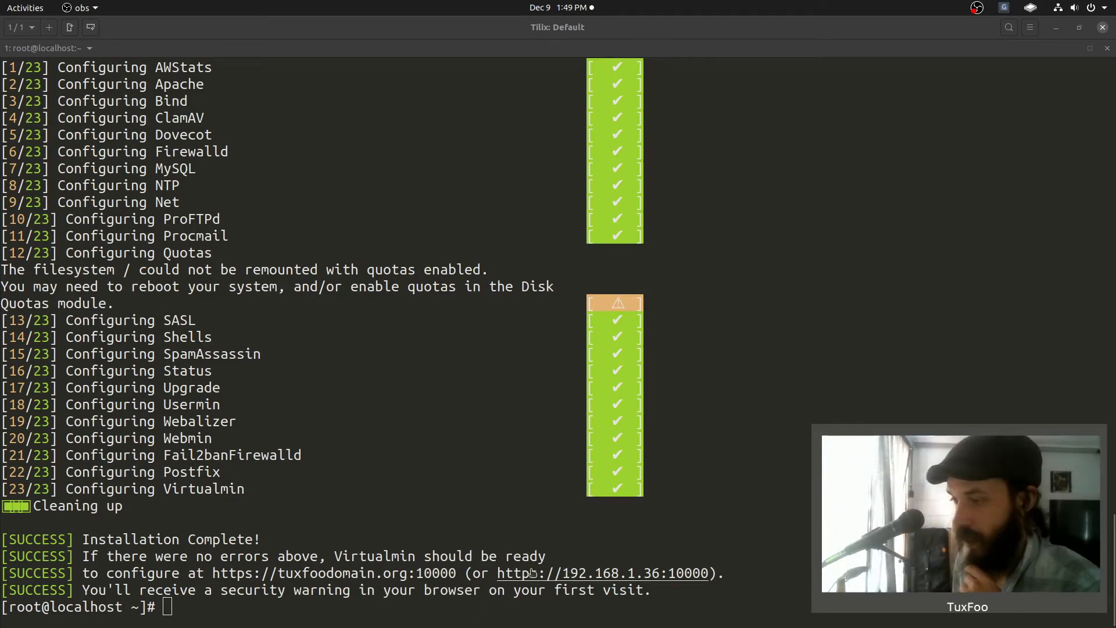
- Check that Tomato's Dnsmasq entry maps tuxfoodomain.org to 192.168.1.36, then start a new private tab
mouse_move(208, 619)
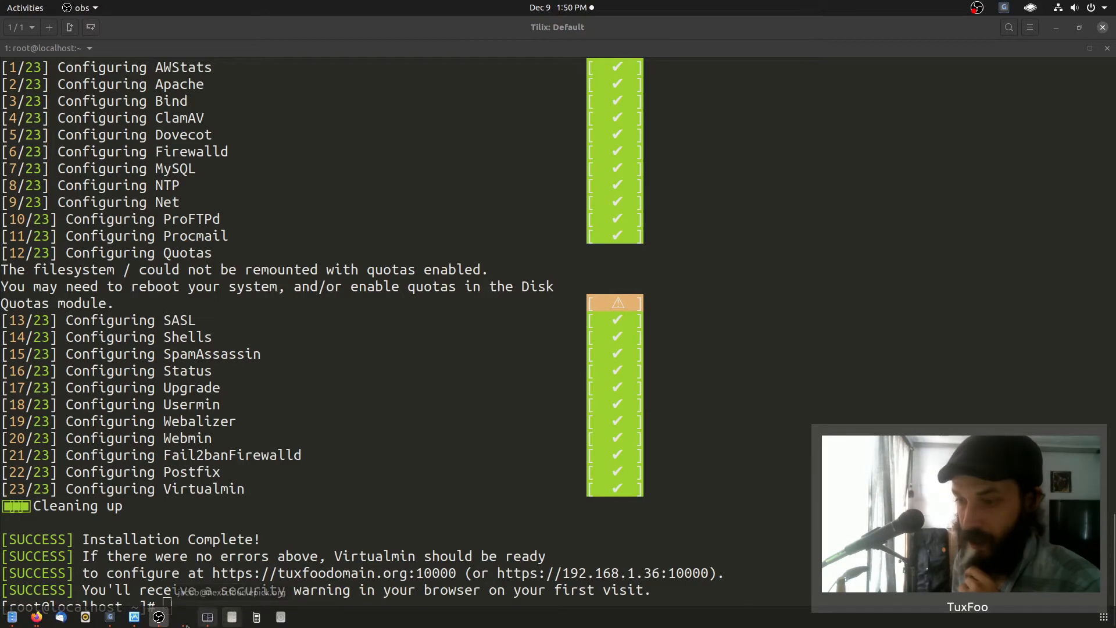
left_click(37, 617)
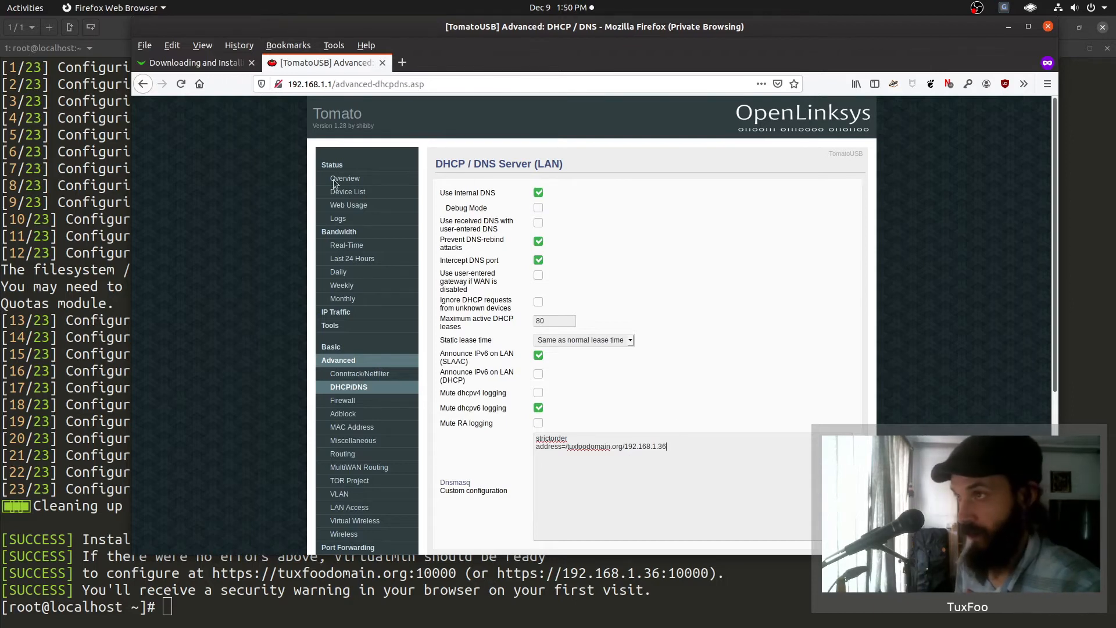
left_click_drag(667, 447, 538, 438)
left_click(613, 474)
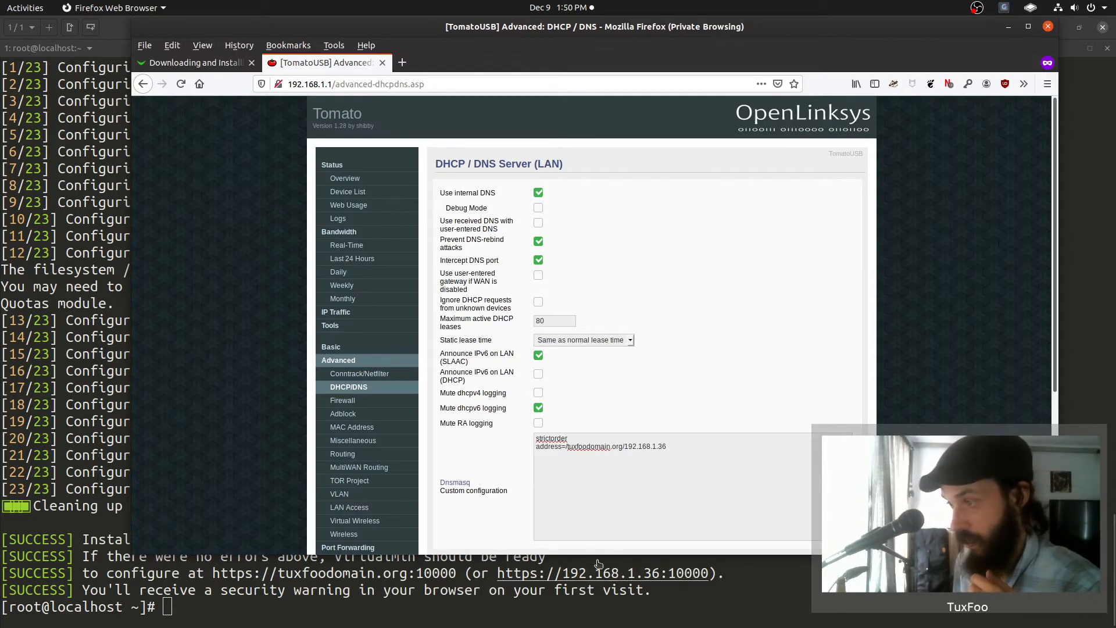
left_click(402, 62)
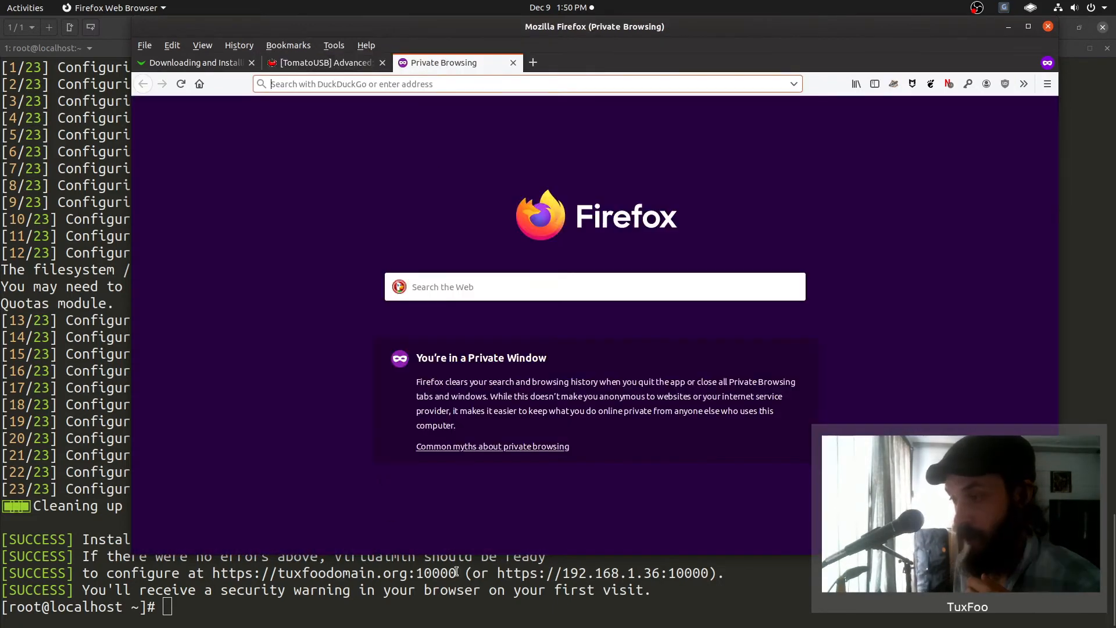
left_click(461, 573)
left_click_drag(461, 573, 212, 574)
left_click(36, 617)
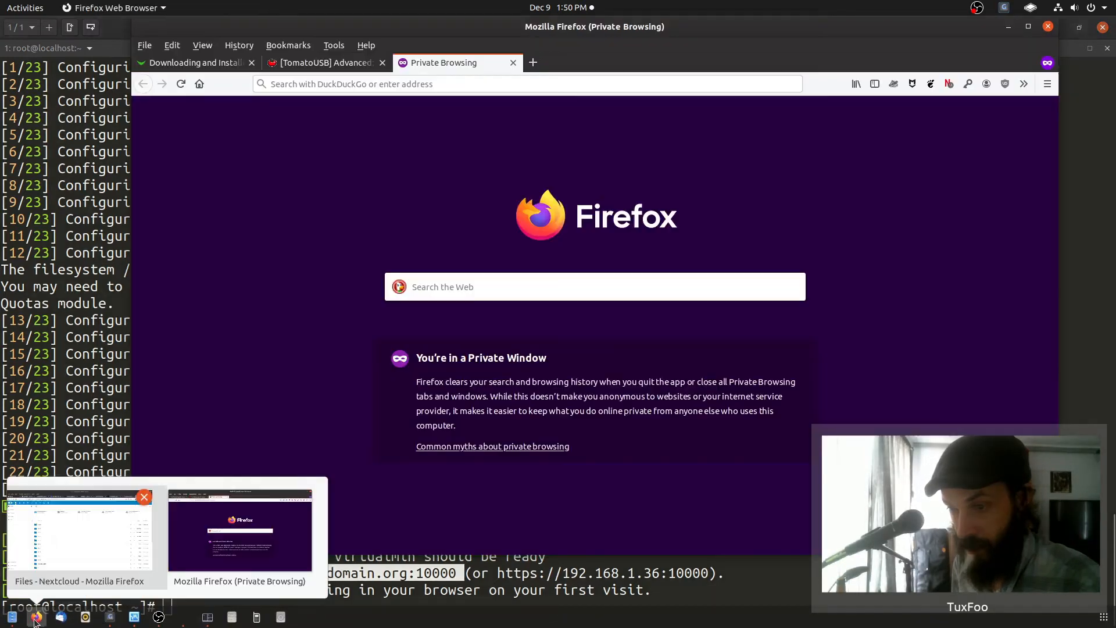
left_click(426, 84)
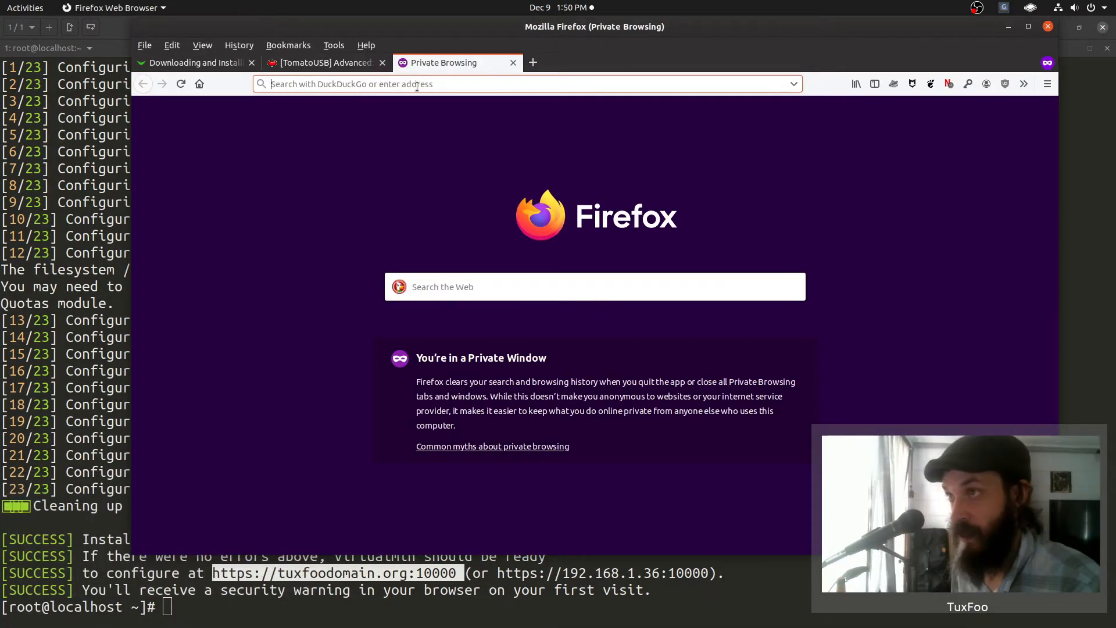
middle_click(417, 86)
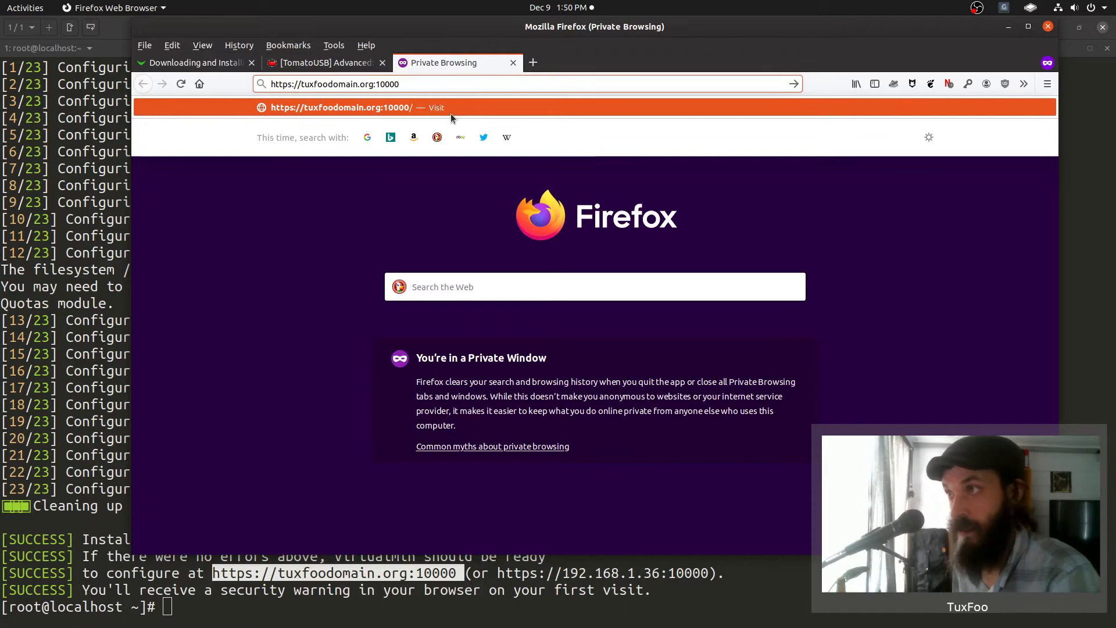
left_click(452, 115)
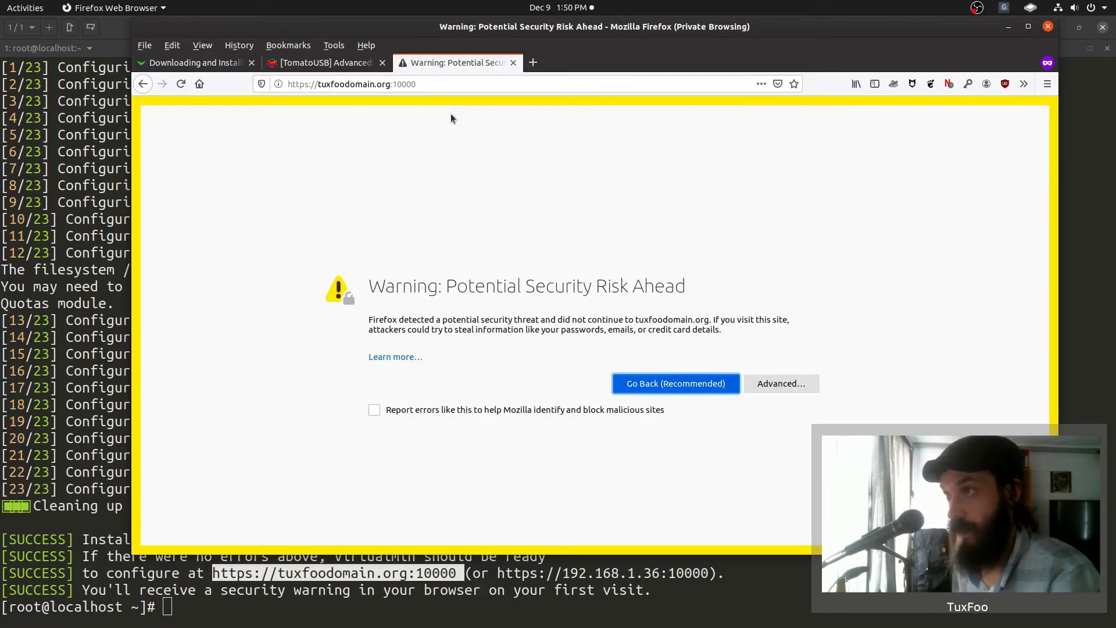
- Accept the self-signed certificate and log in to Webmin as root with the admin password
left_click(761, 384)
scroll(633, 455, "down", 2)
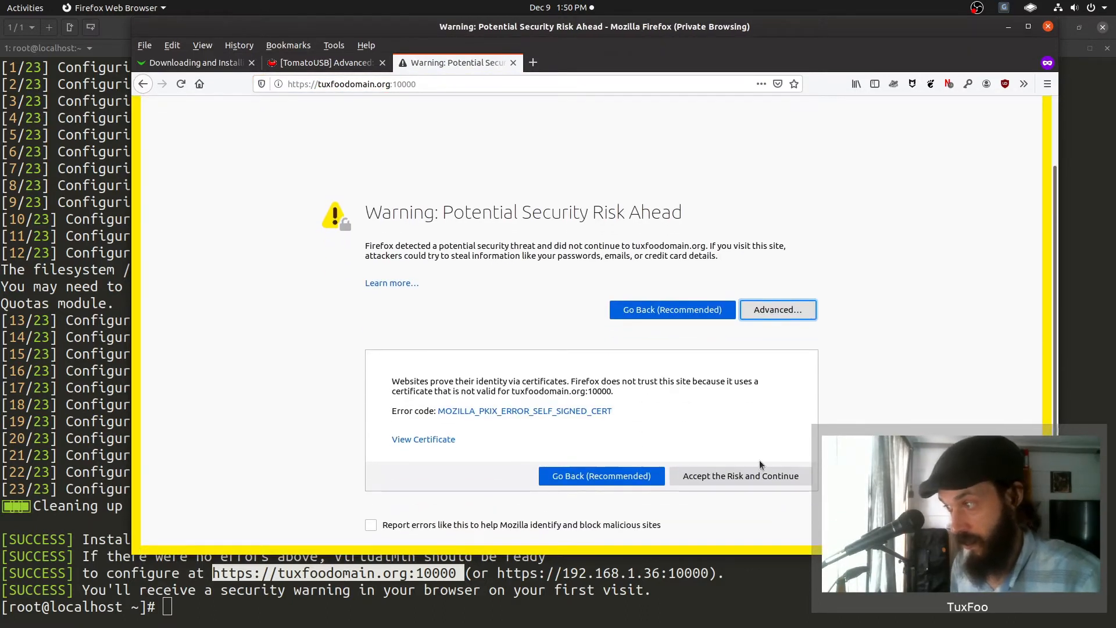
left_click(740, 477)
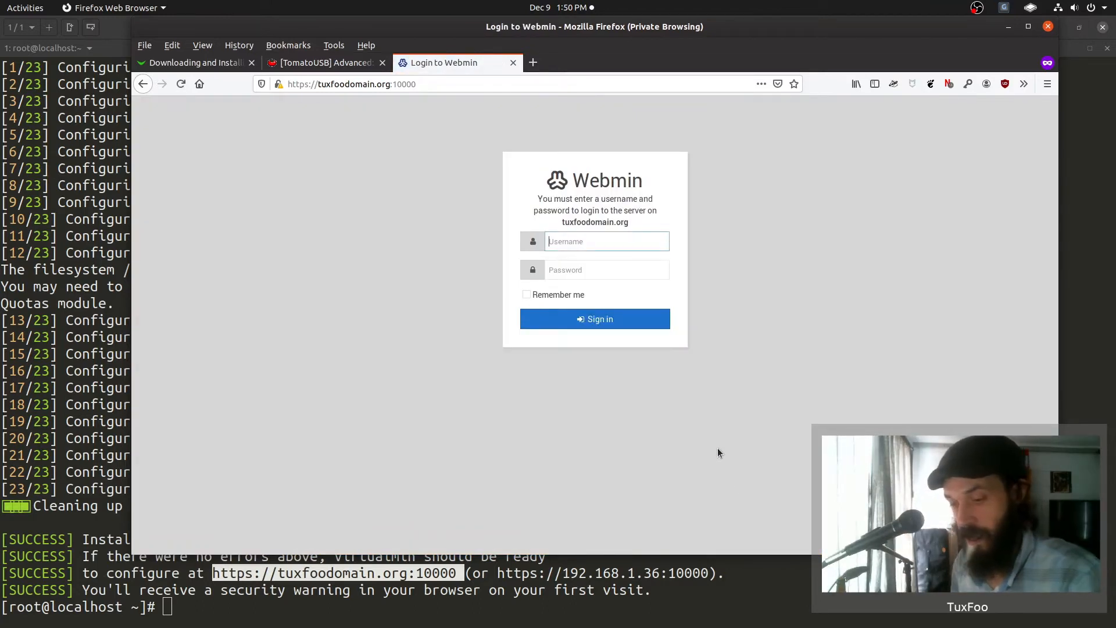
type("root")
key("Tab")
type("p")
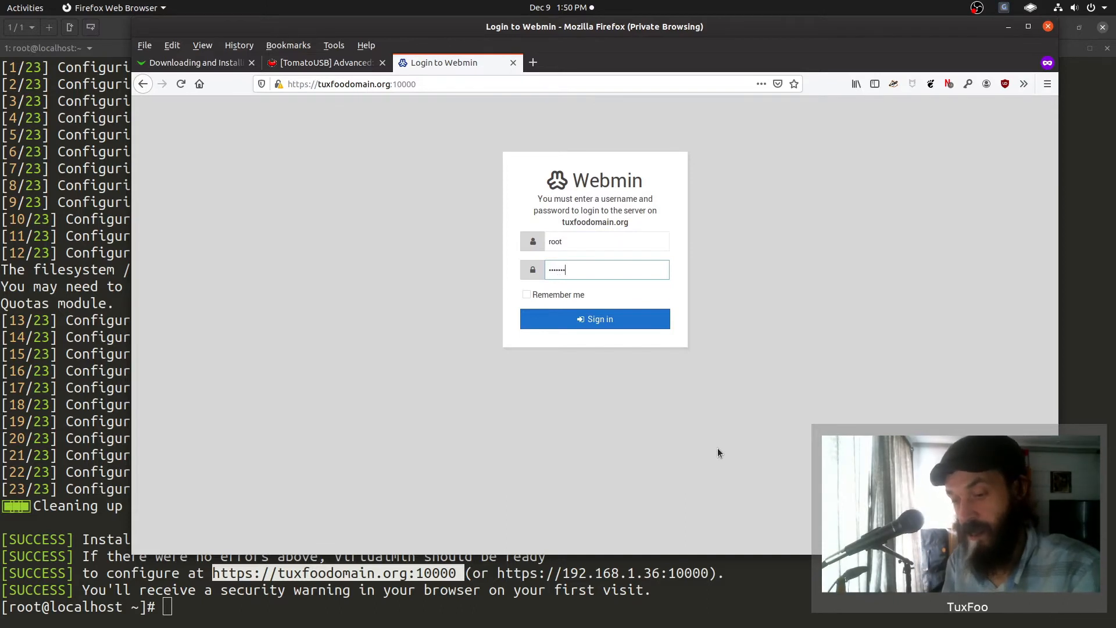
type("•")
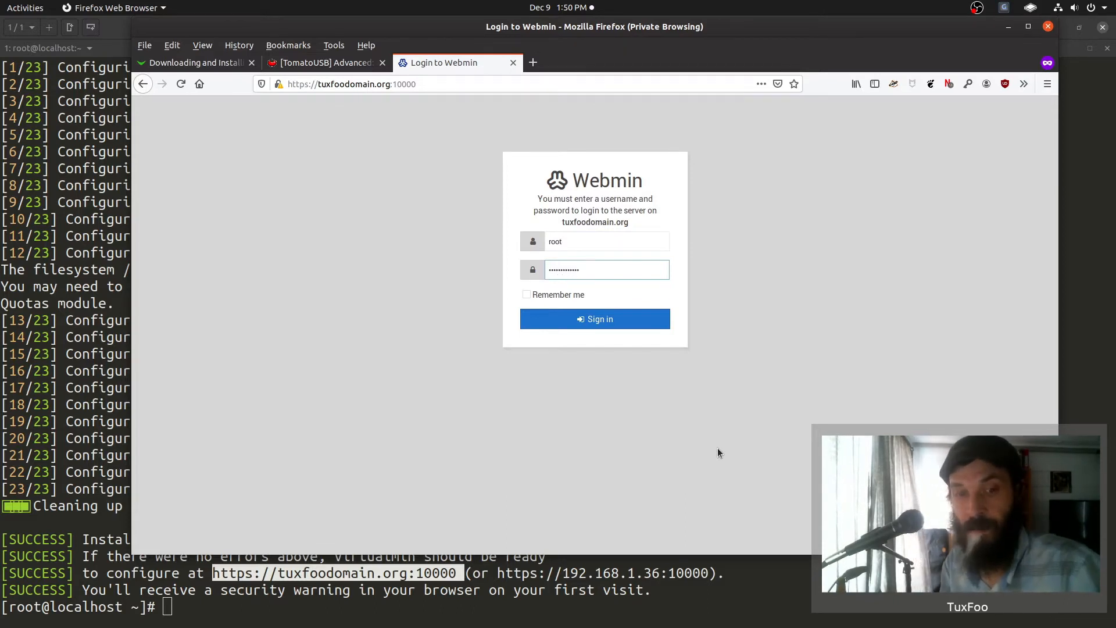
key("Return")
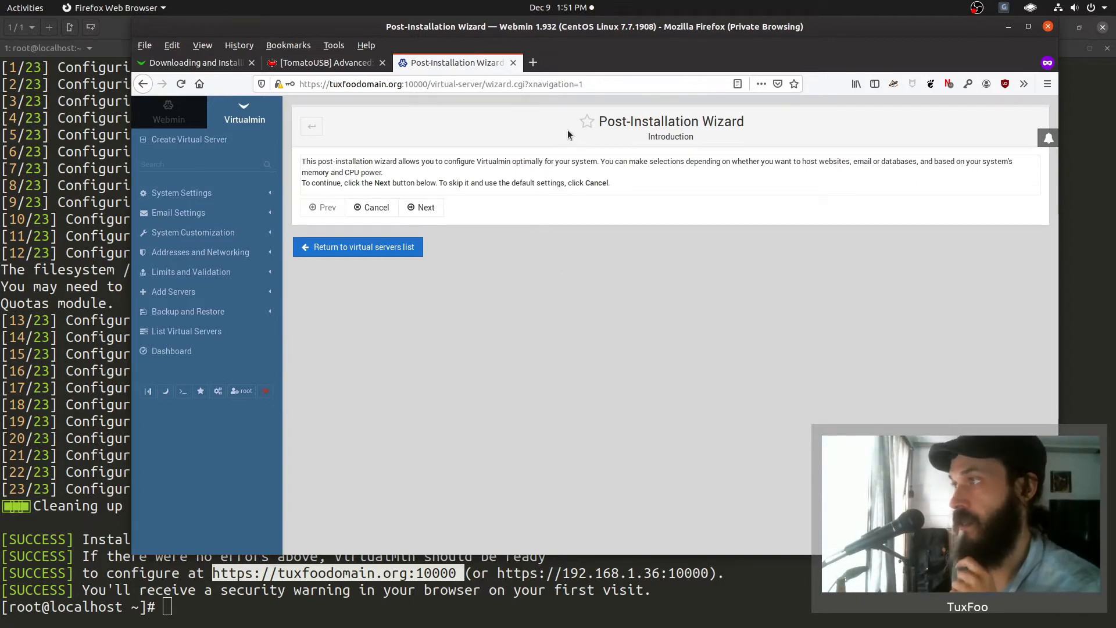
- Set Preload Virtualmin libraries to Yes and pass the spam filtering, database server and MySQL password steps
double_click(634, 33)
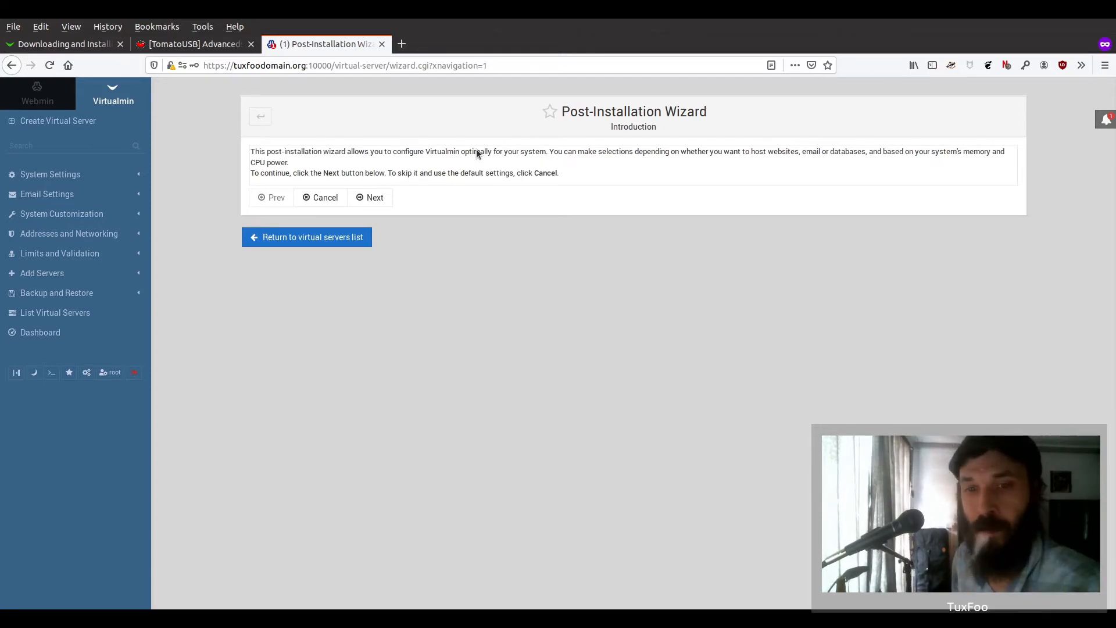
left_click(375, 198)
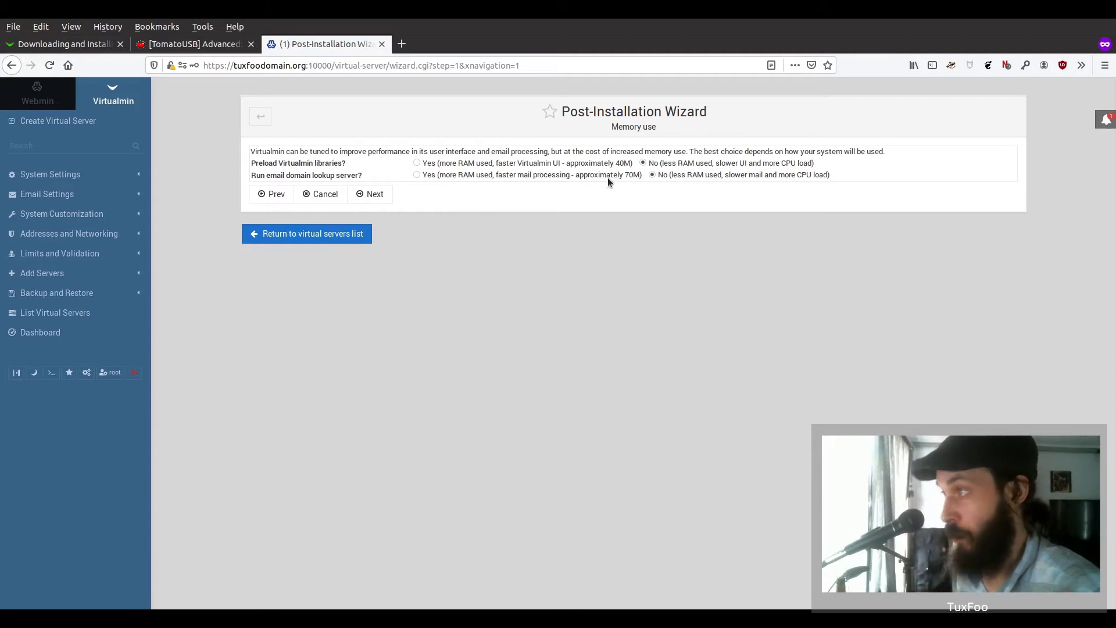
left_click(430, 165)
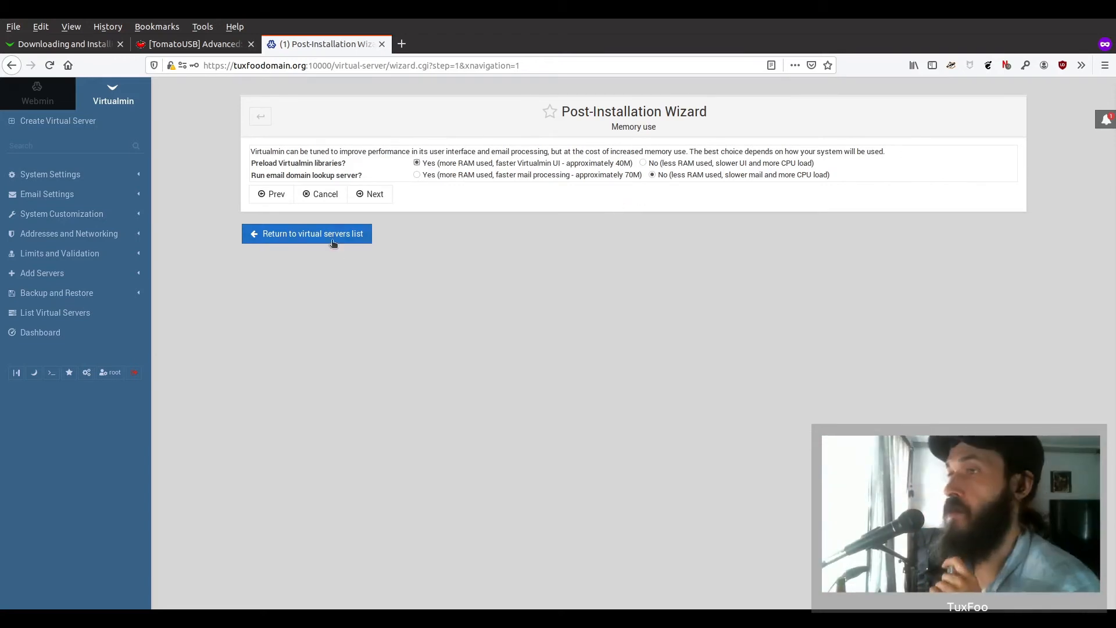
left_click(376, 196)
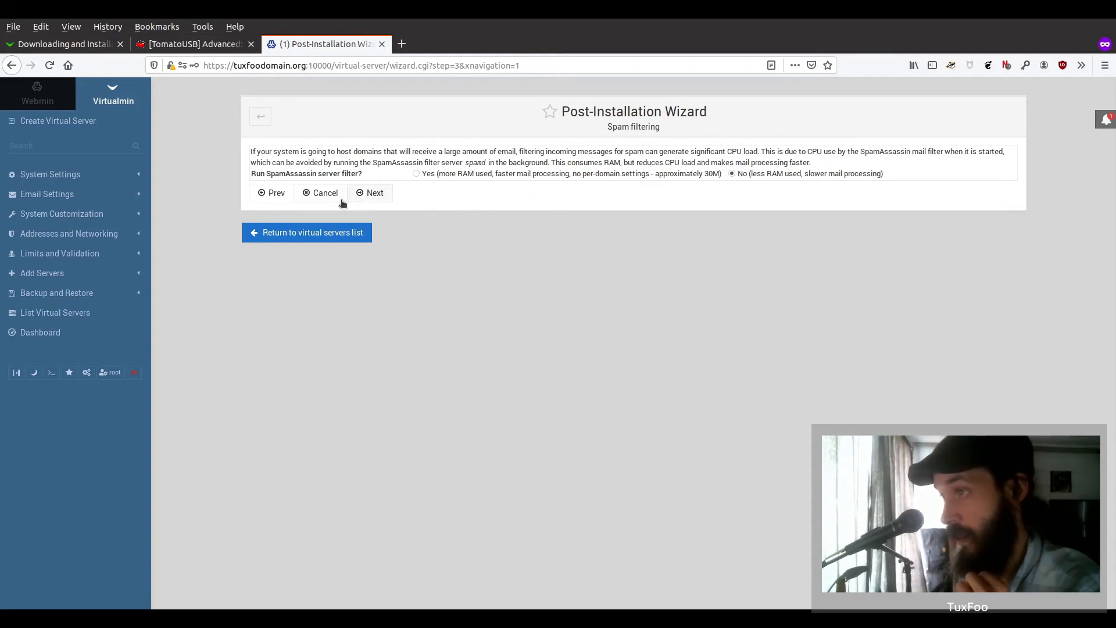
left_click(370, 196)
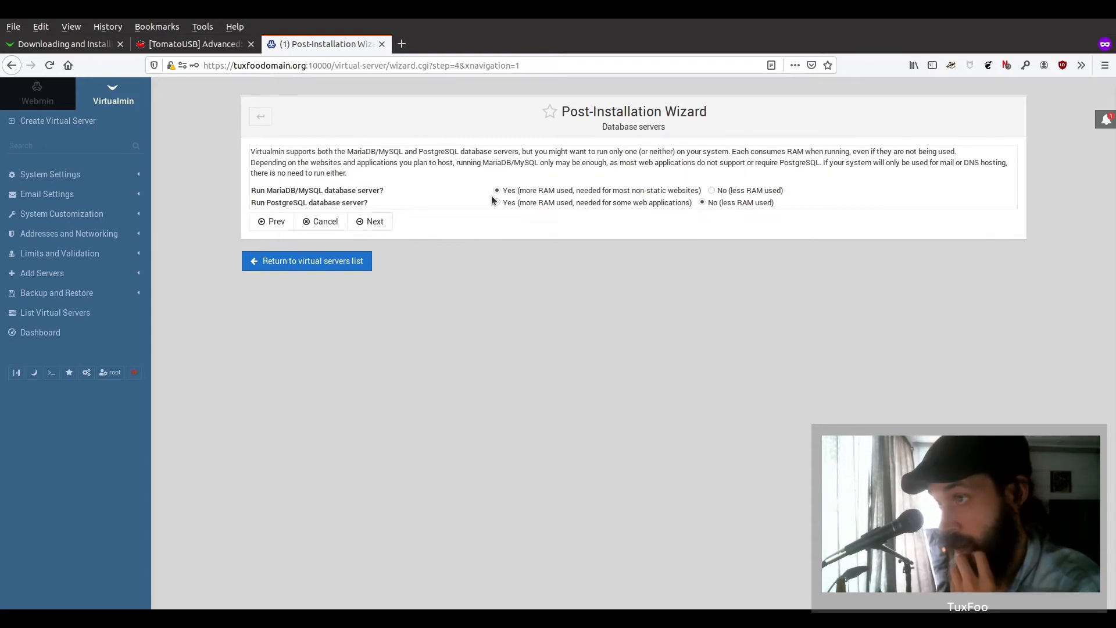
left_click(375, 222)
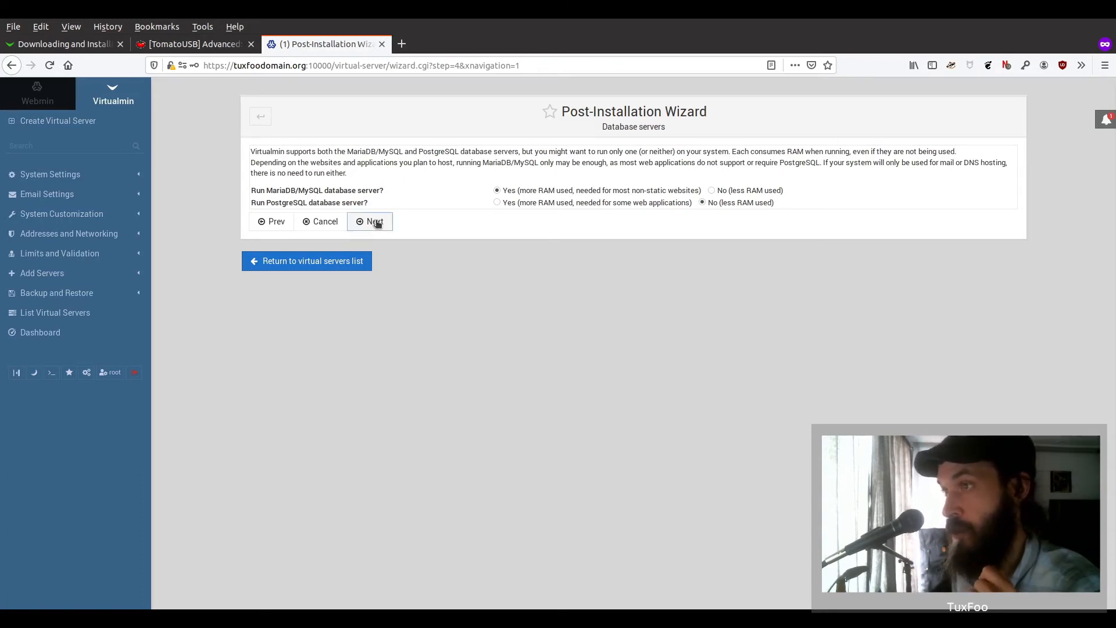
left_click(368, 212)
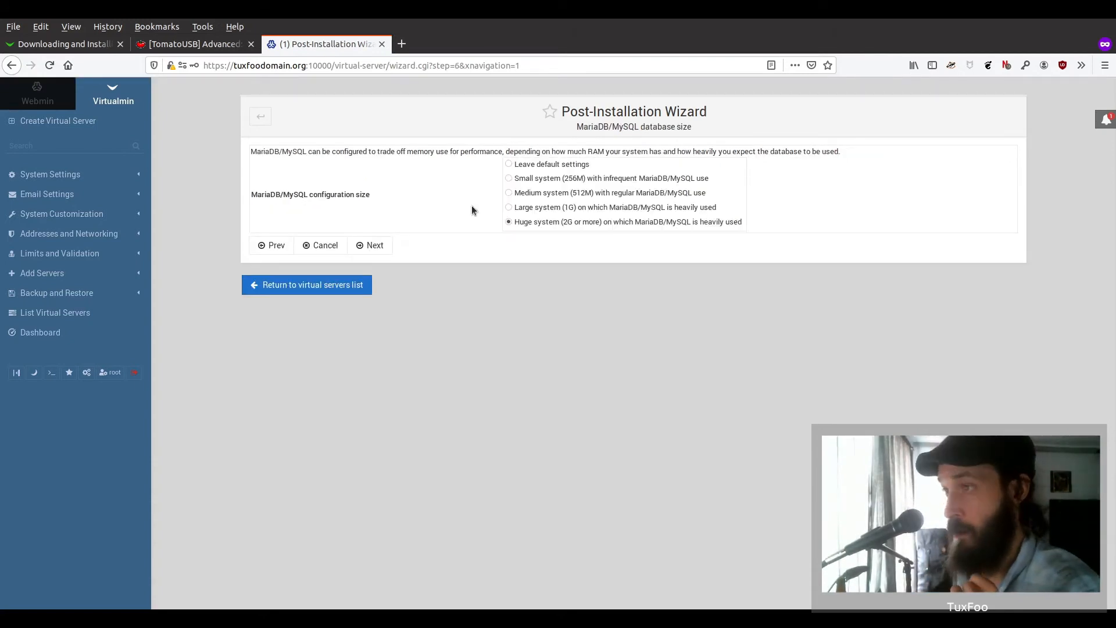
- Choose the Medium system (512M) MariaDB configuration size and continue to DNS setup
left_click(508, 178)
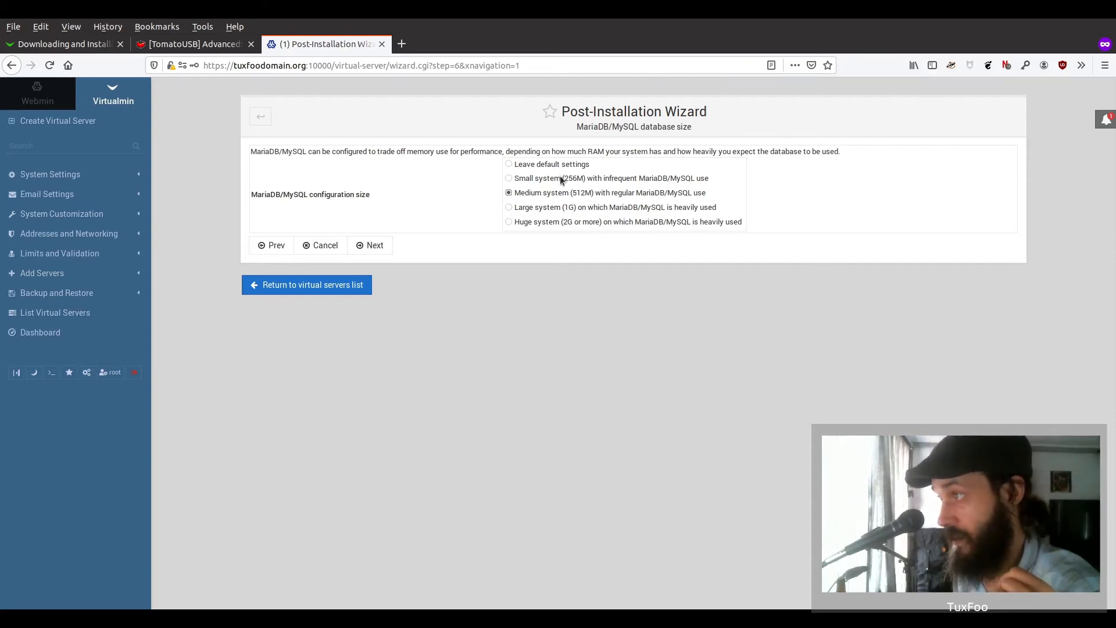
left_click(378, 245)
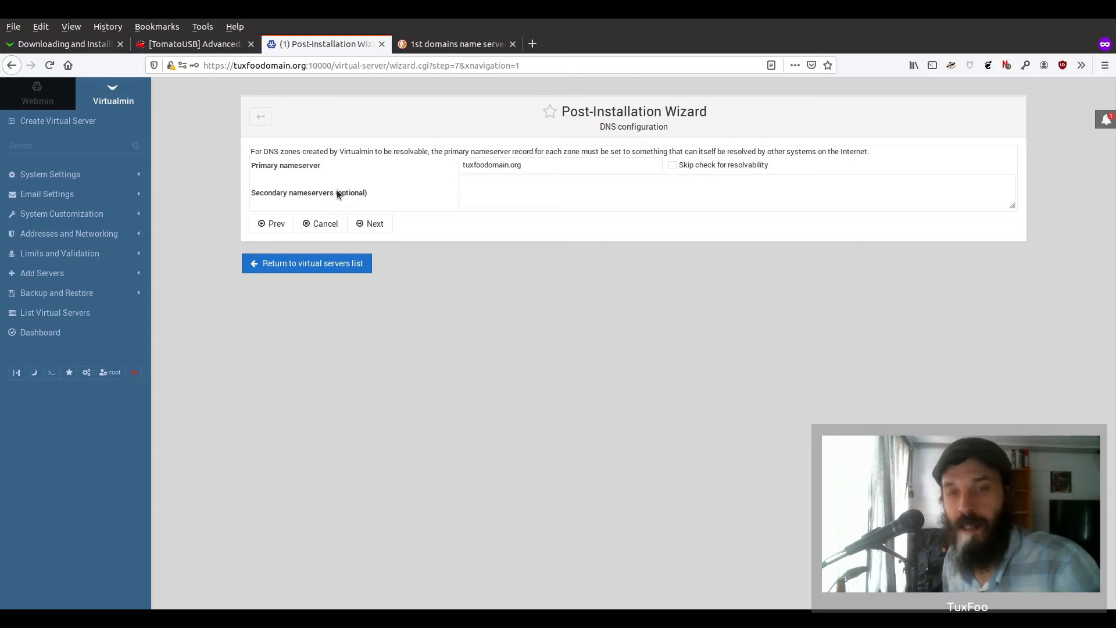
- Set tuxfoodomain.org as primary nameserver with the resolvability check skipped, then choose Only store hashed passwords
triple_click(536, 166)
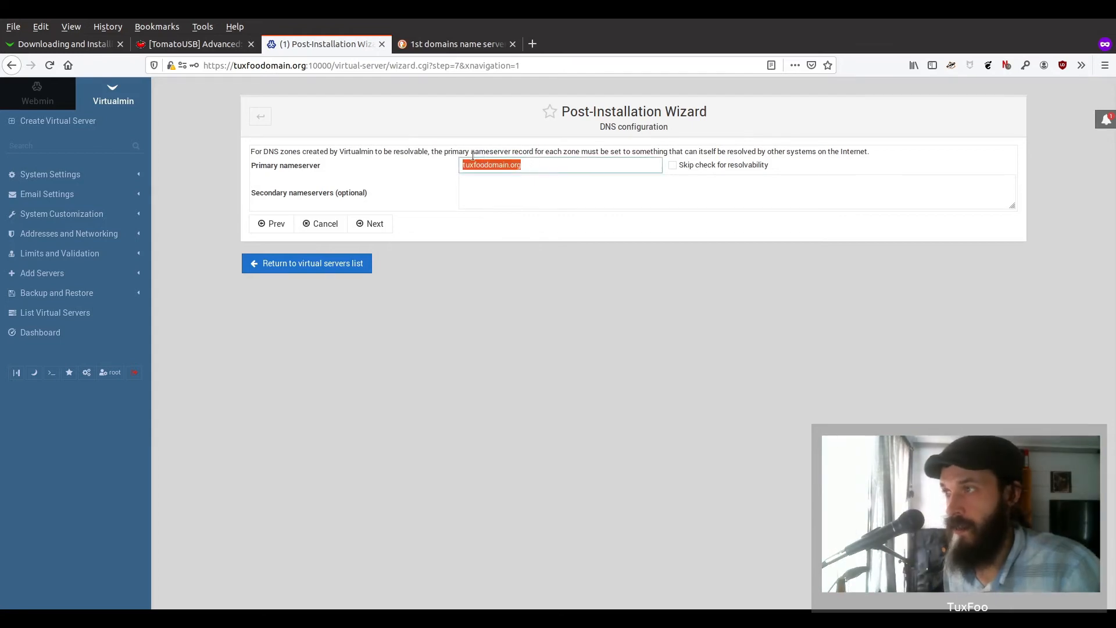
left_click(538, 167)
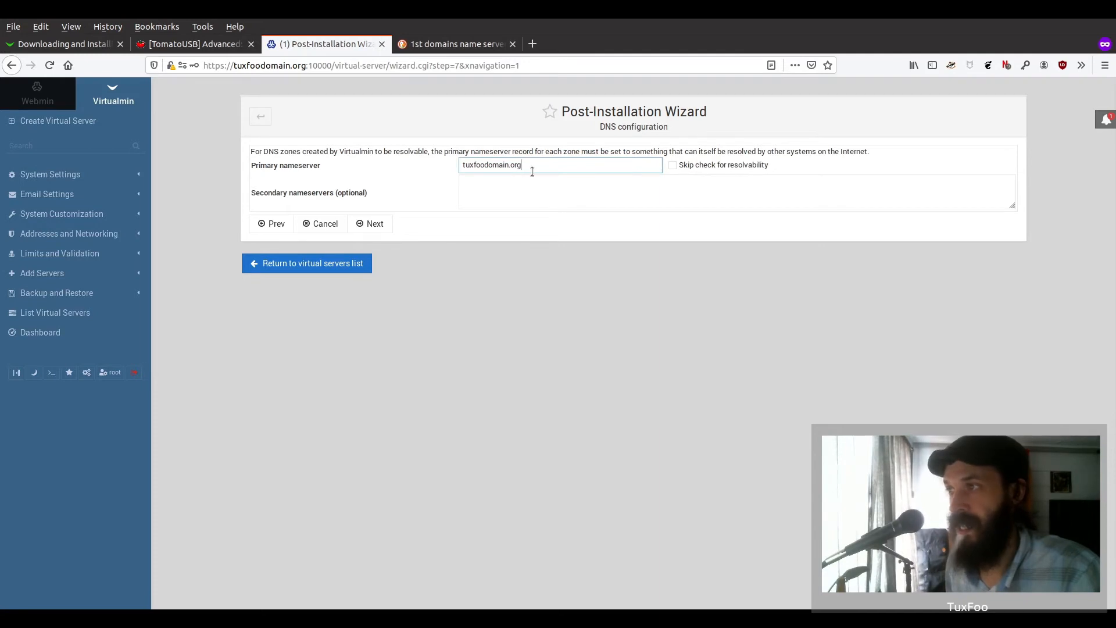
triple_click(531, 169)
type("n")
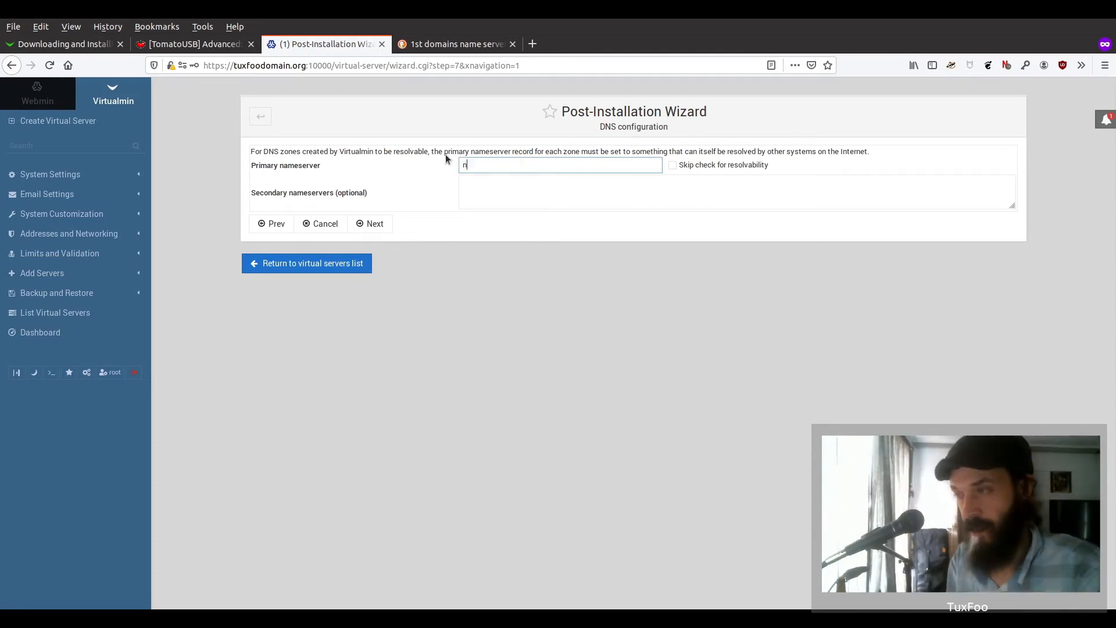
type("s1.go")
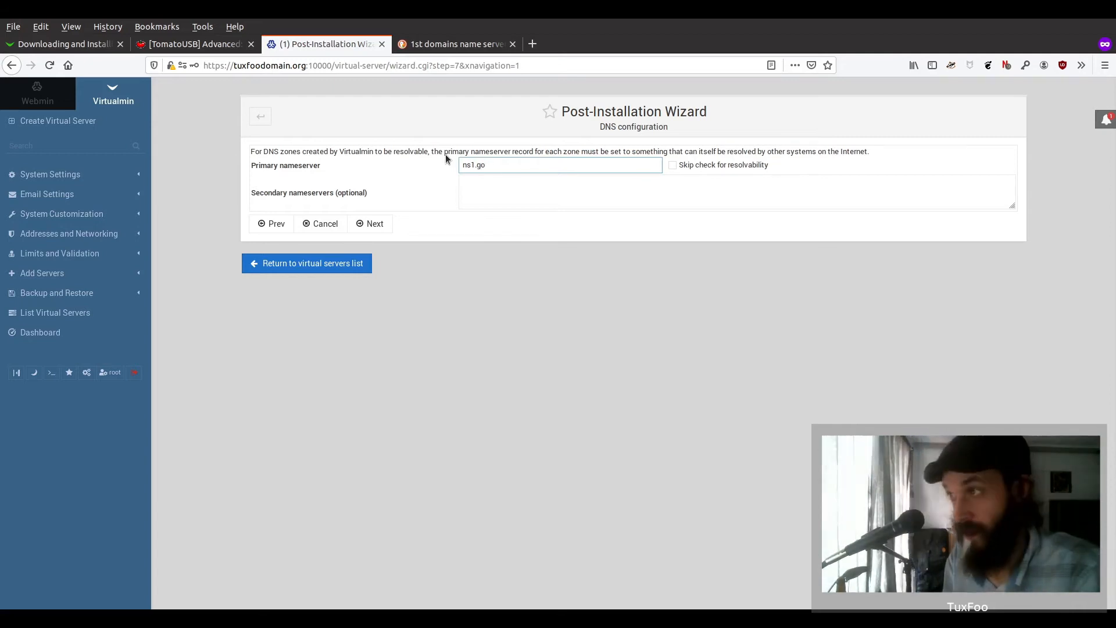
type("daddy")
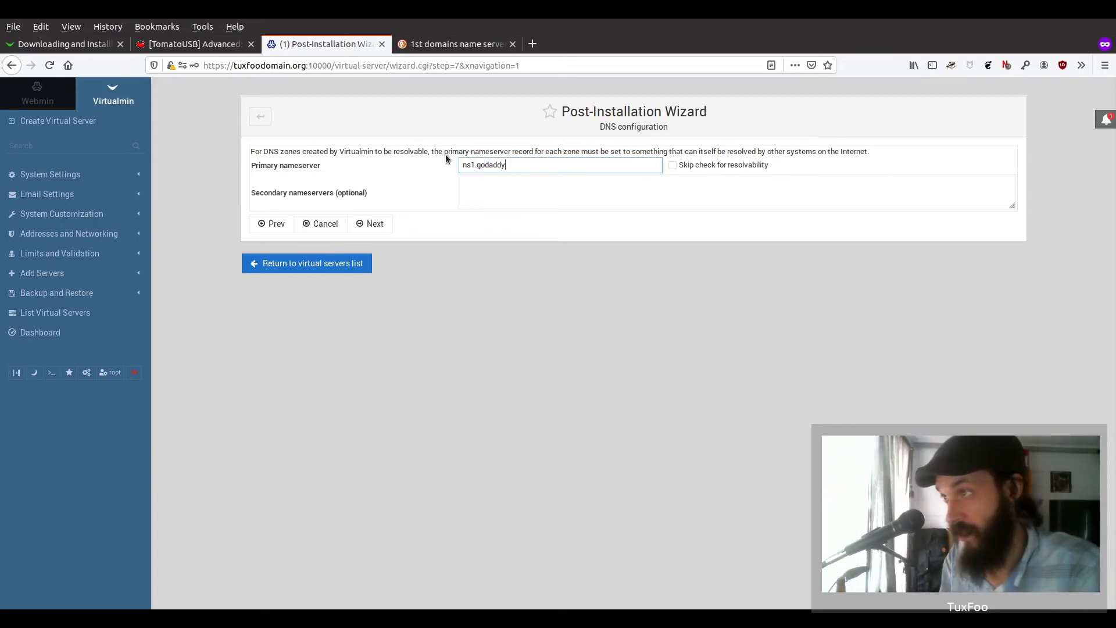
type(".com")
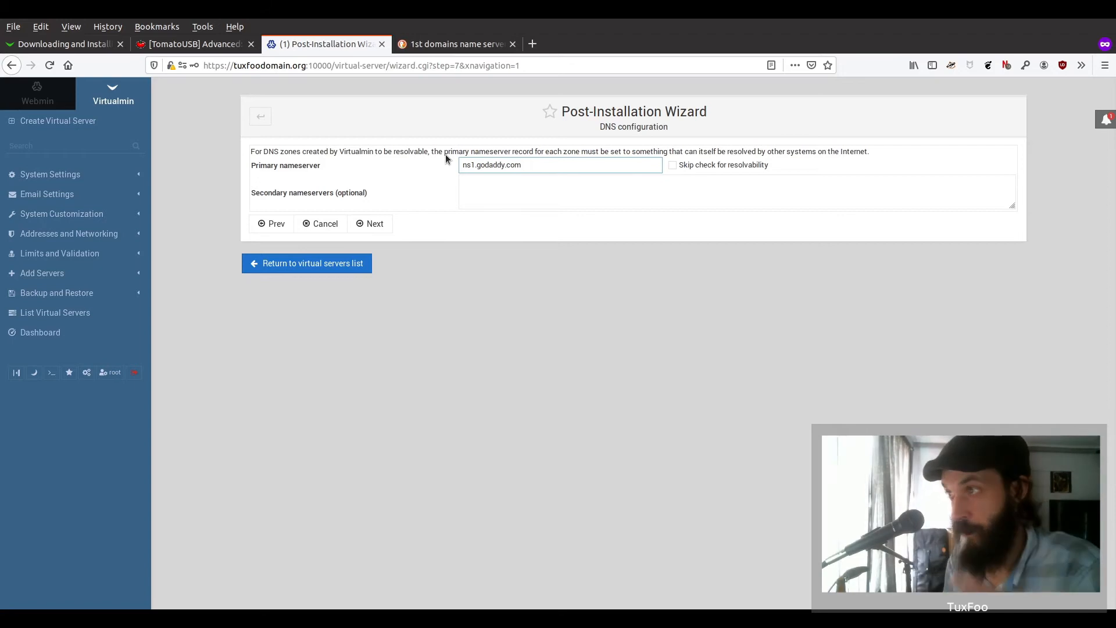
left_click(673, 165)
key("shift+Tab")
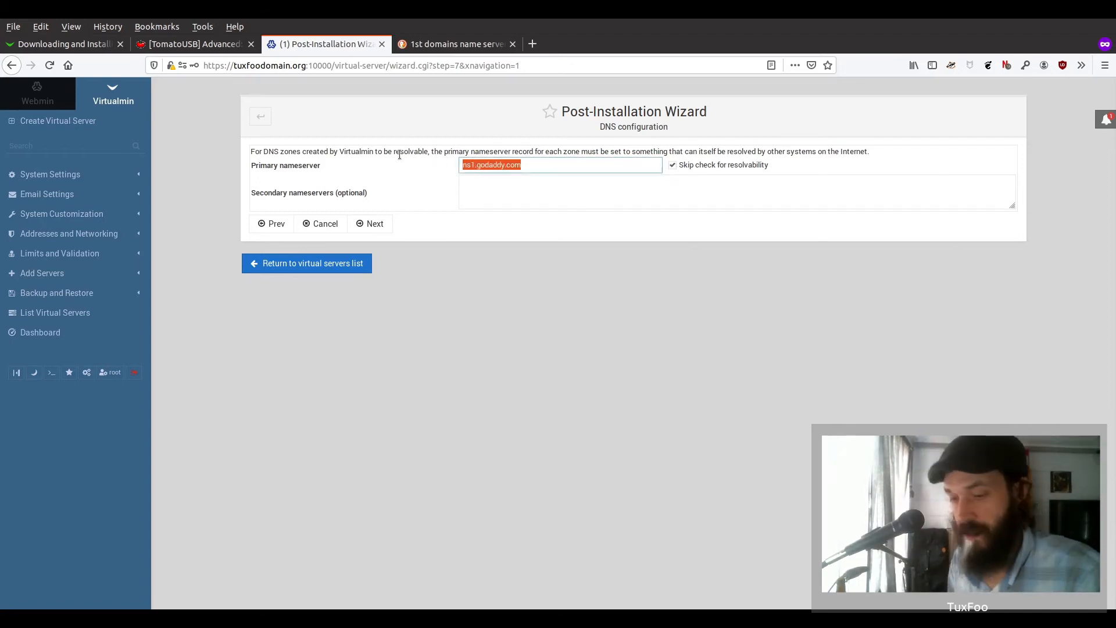
type("tuxfoo")
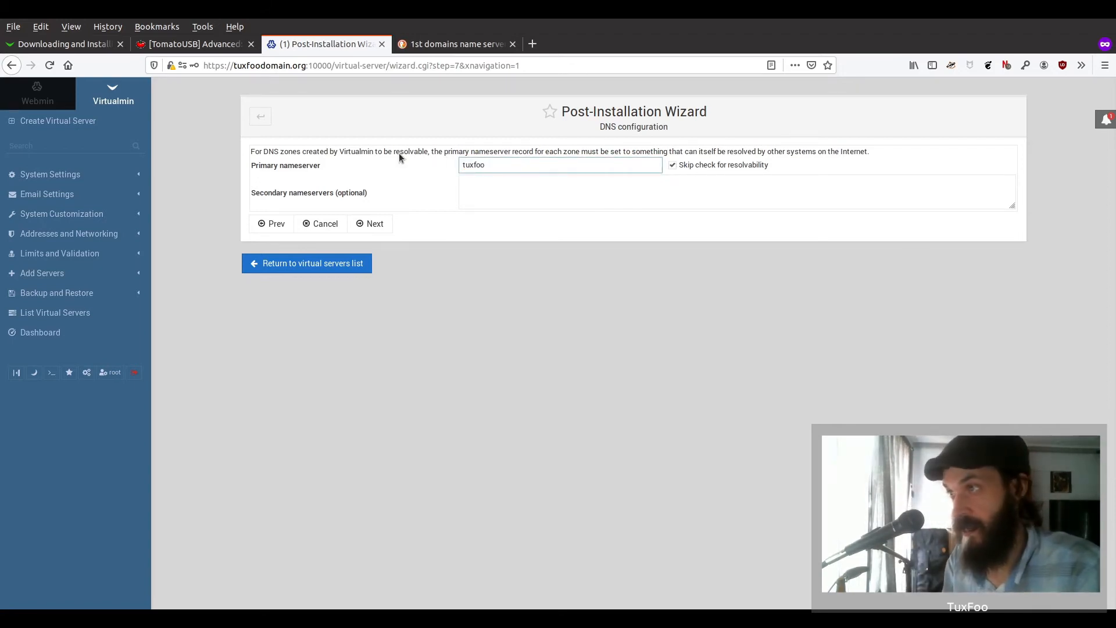
type("domain.org")
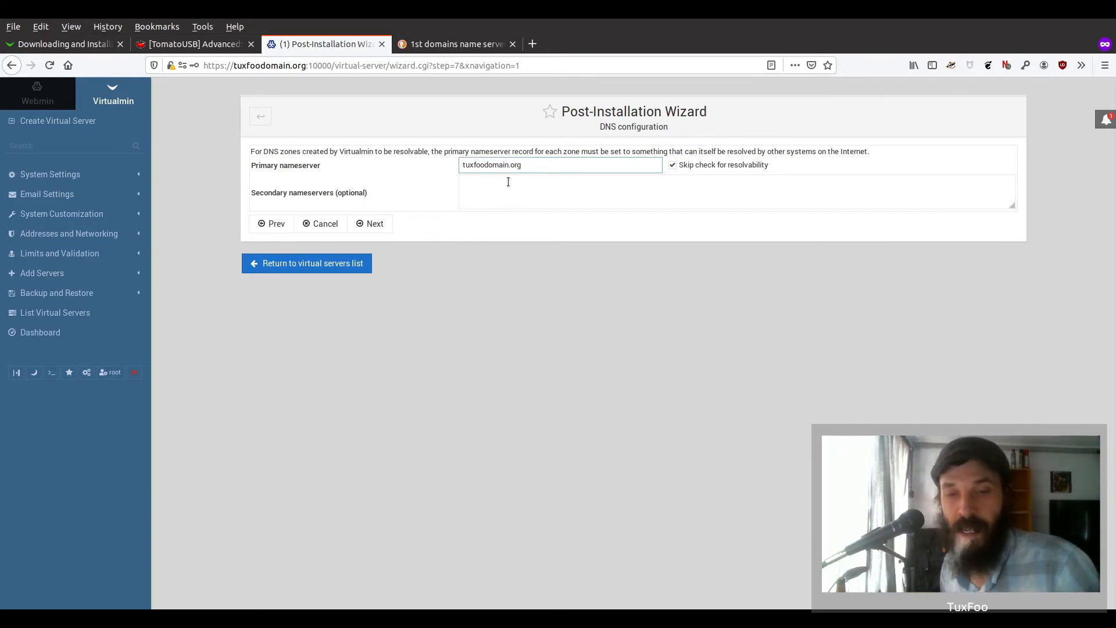
left_click(375, 225)
left_click(581, 174)
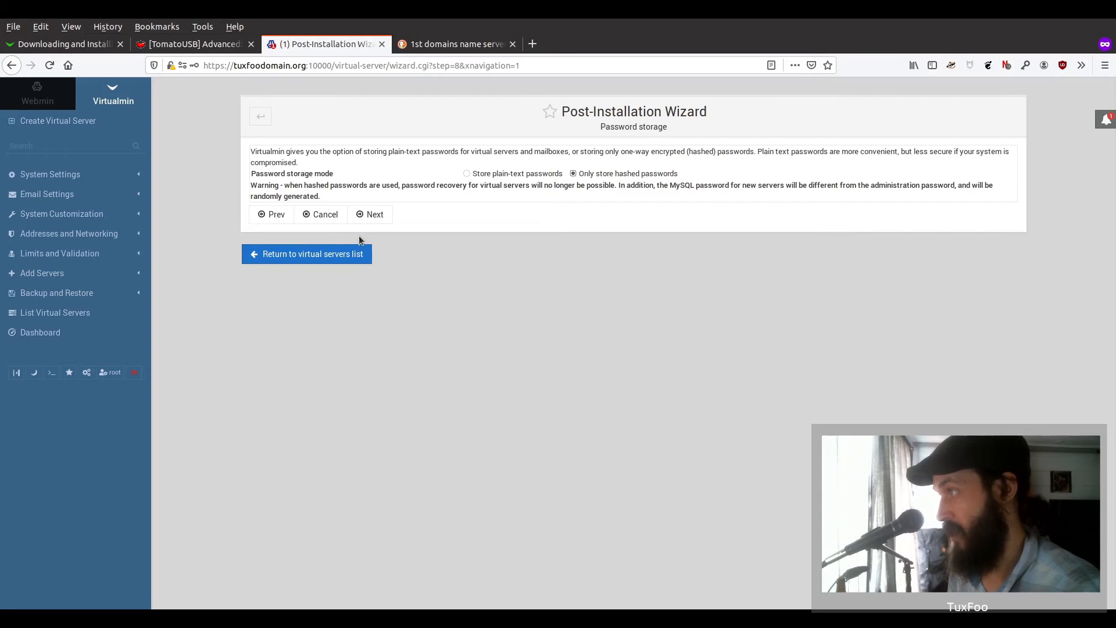
- Advance past the Password storage and XFS quotas steps and through the All done page
left_click(373, 217)
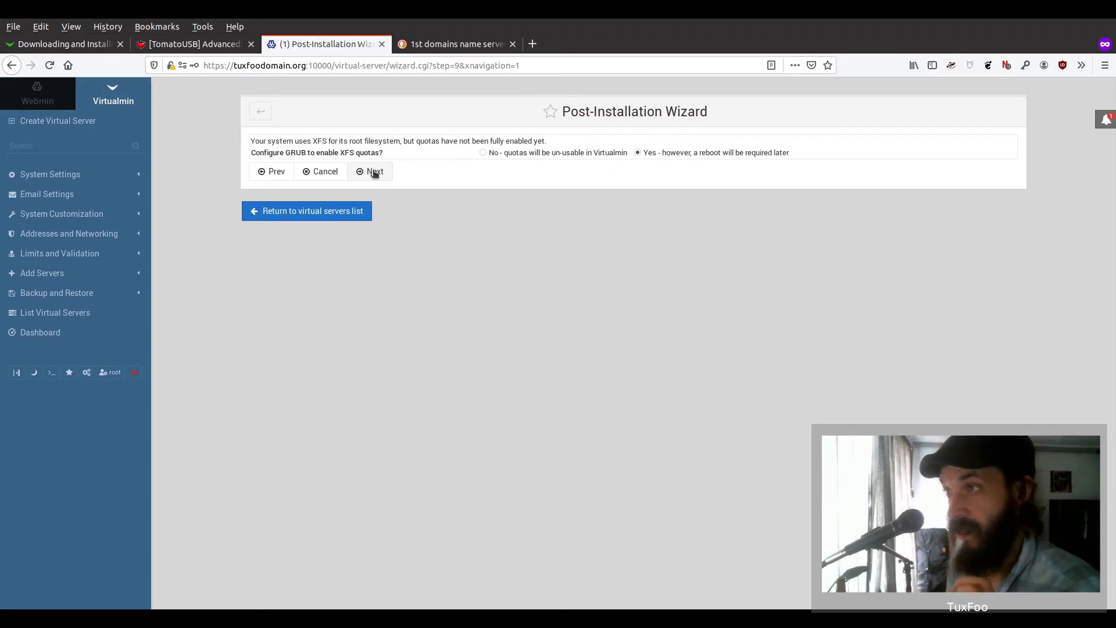
left_click(374, 172)
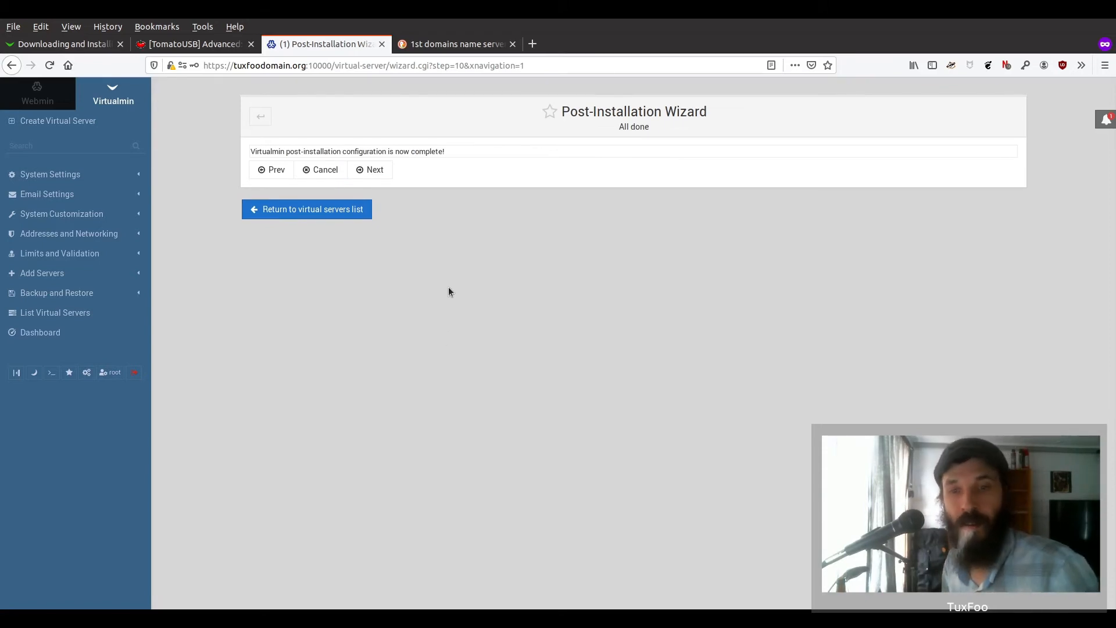
left_click(373, 171)
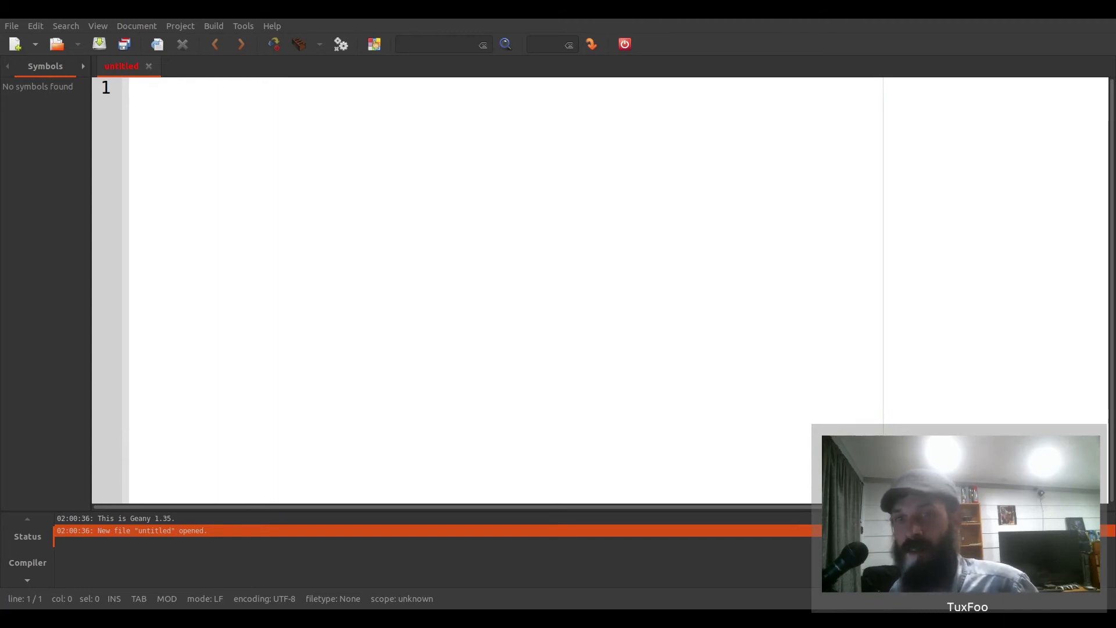
left_click(172, 118)
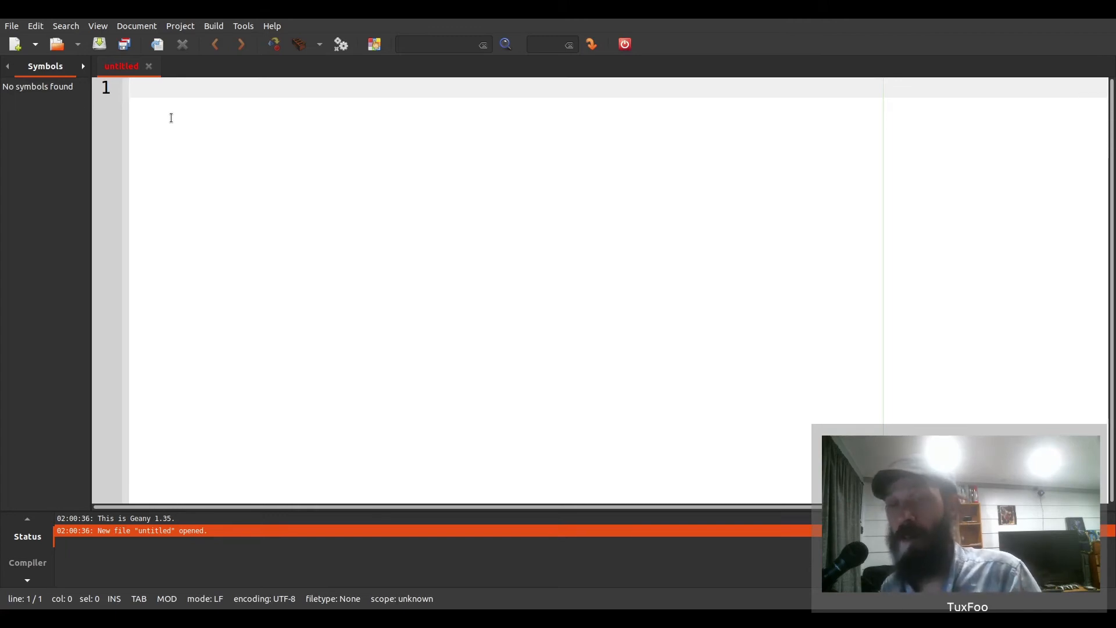
type("A @")
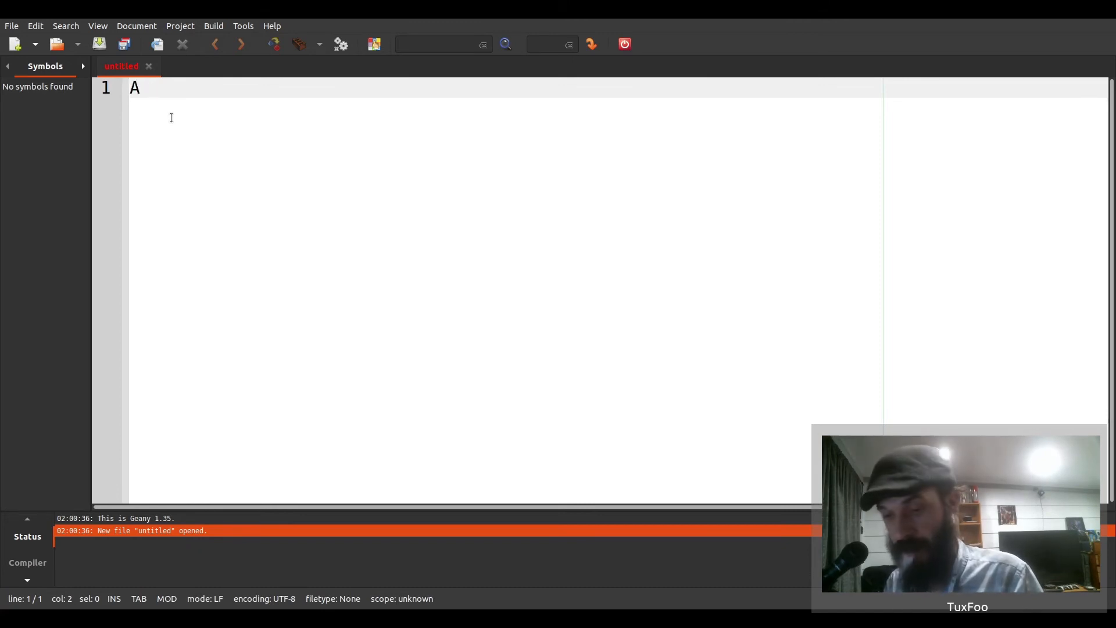
type(" 8.8")
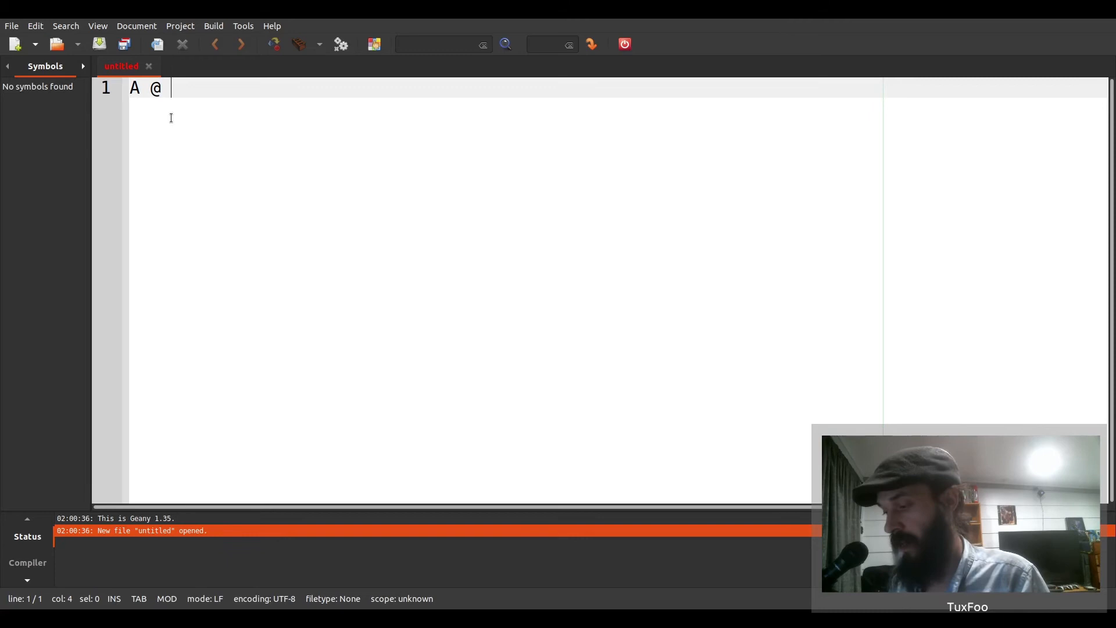
type(".8.8")
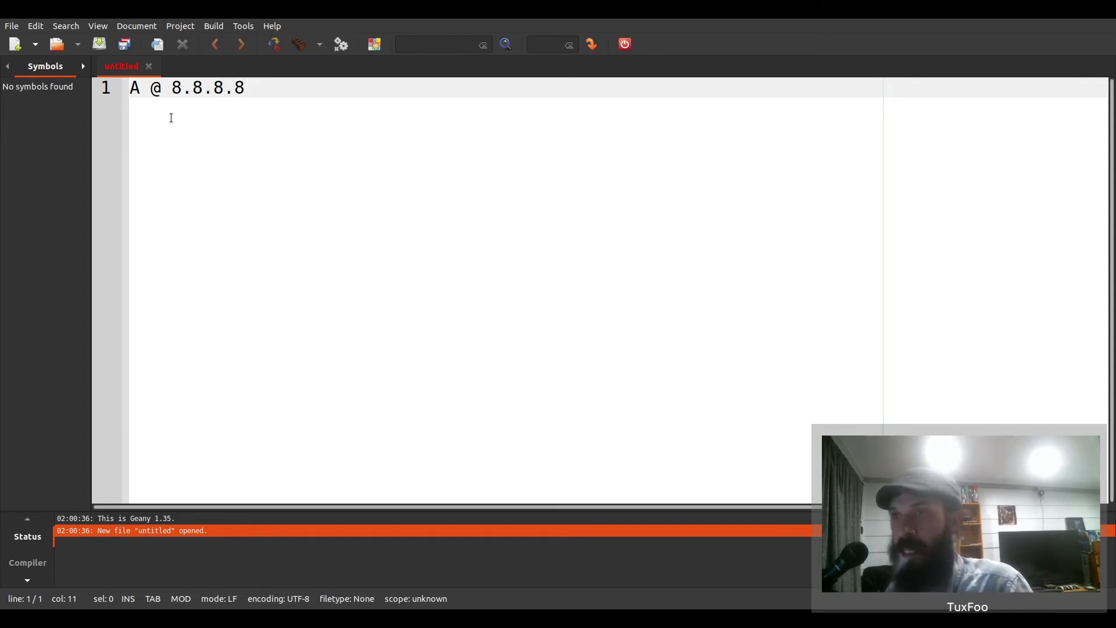
key("Return")
type("CNAME ")
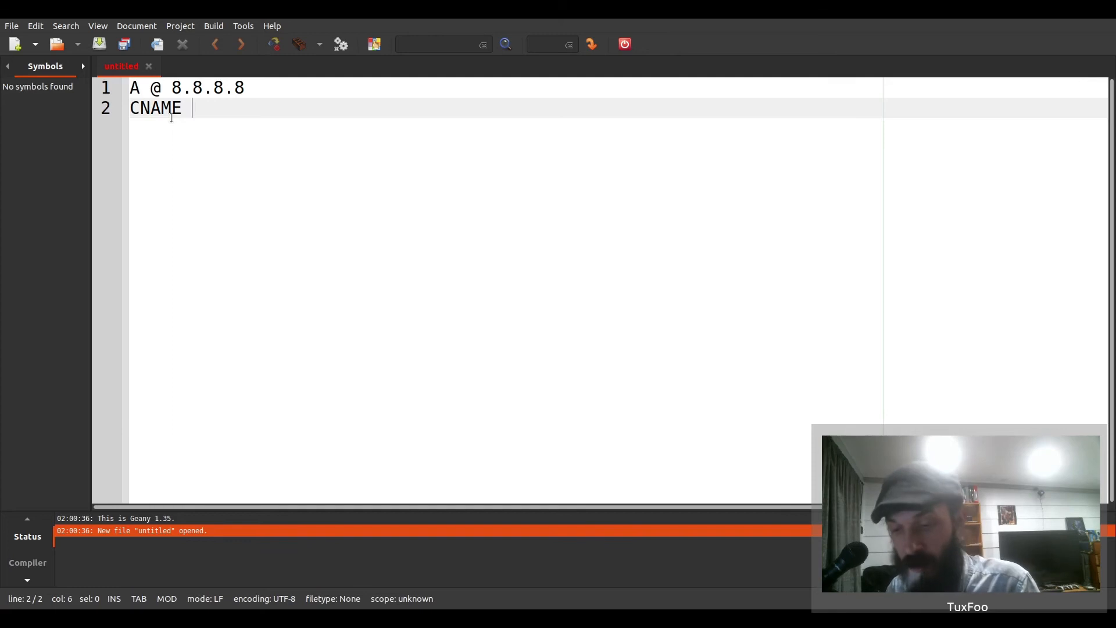
type("nextcloud")
key("Return")
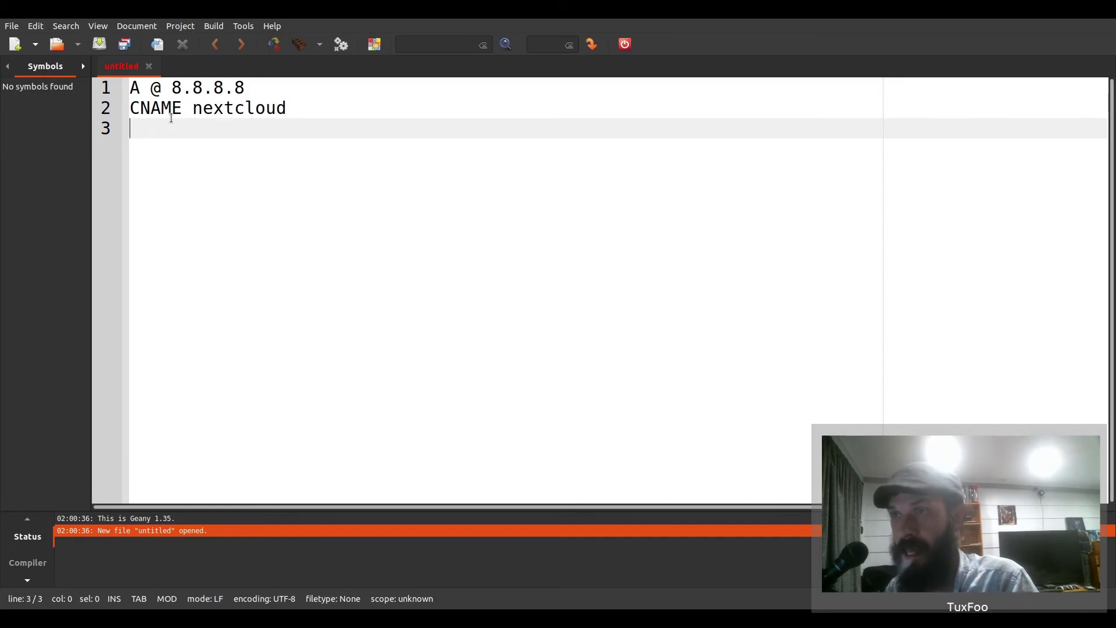
type("CNAME ")
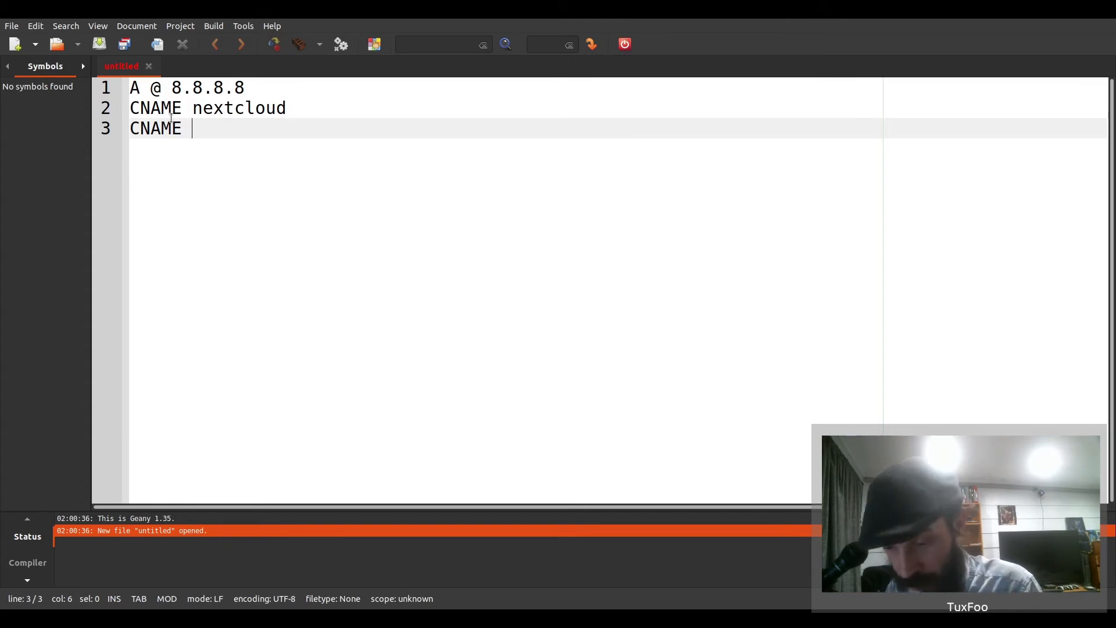
type("*")
type(".")
key("BackSpace")
type(".clo")
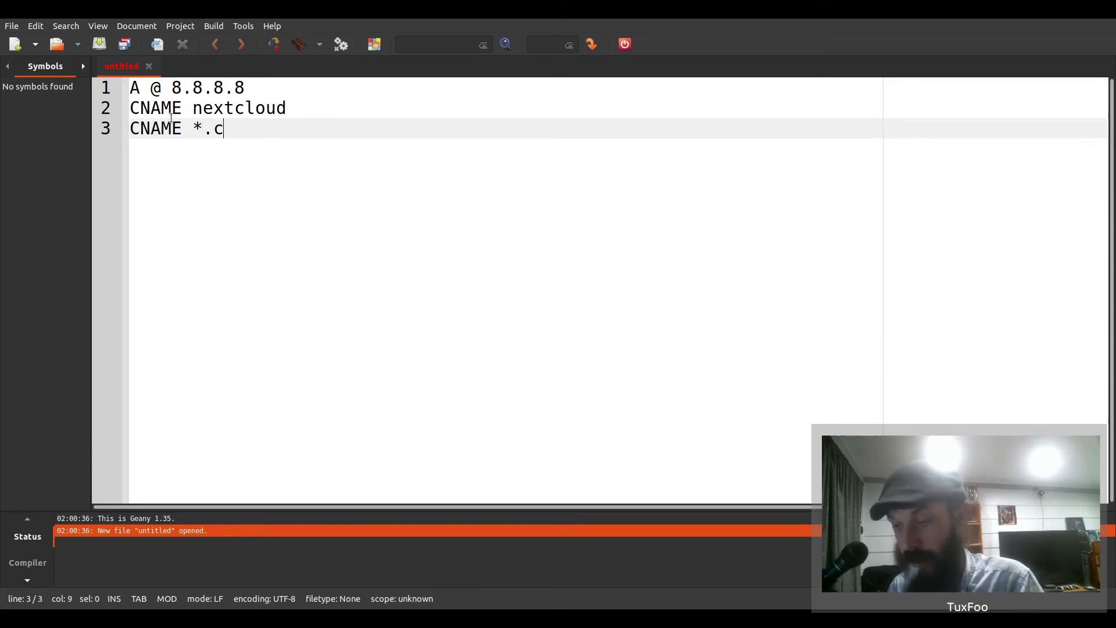
key("BackSpace")
key("BackSpace")
key("BackSpace")
type("b")
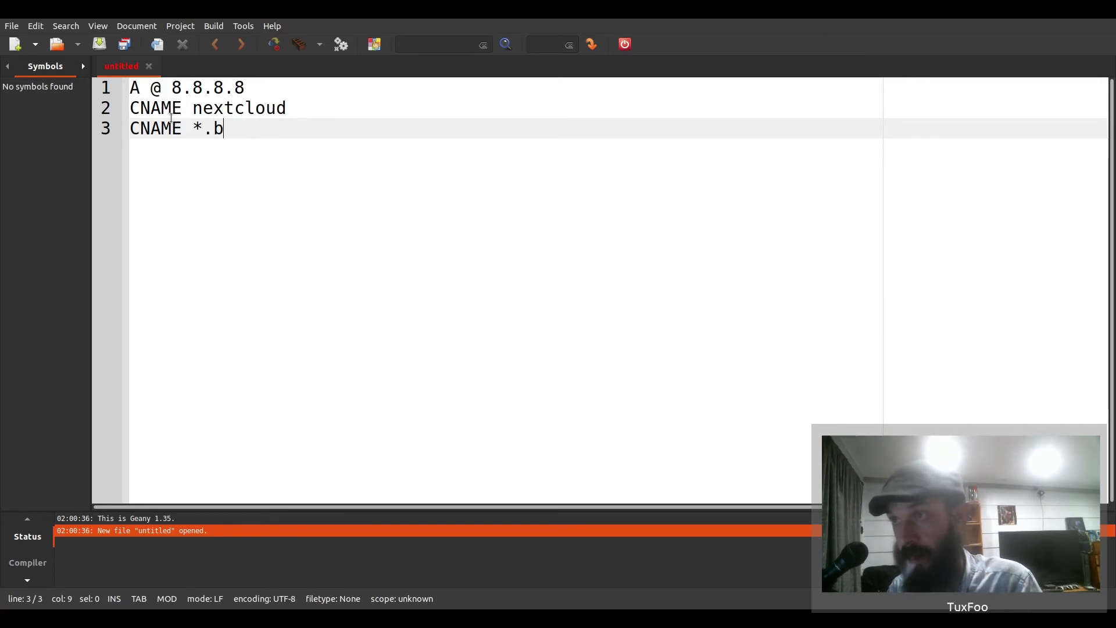
key("BackSpace")
type("nextclo")
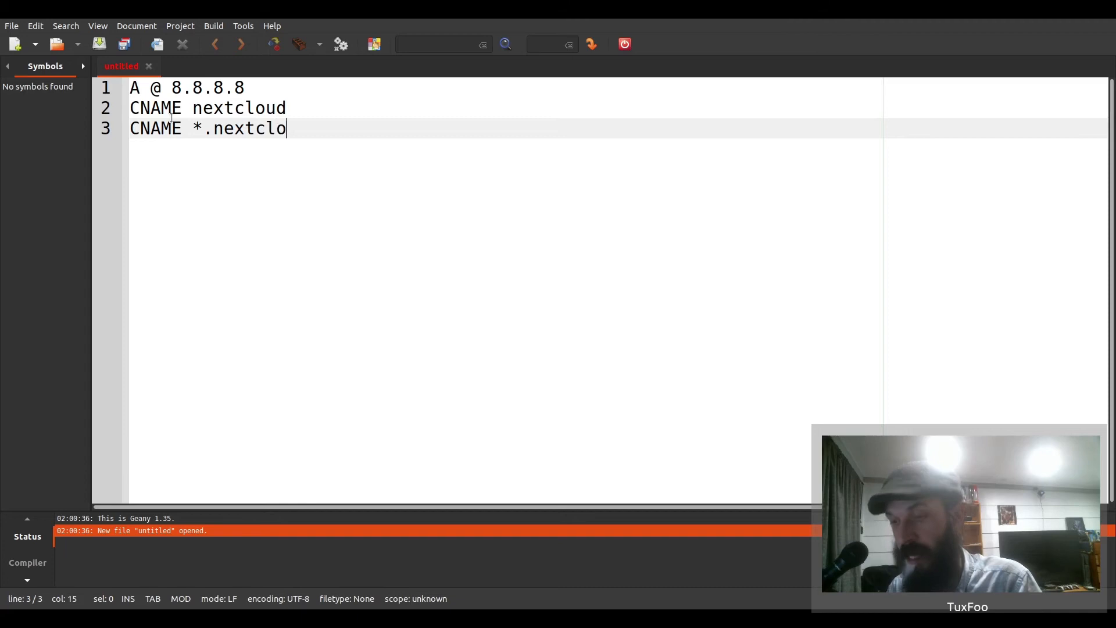
type("ud @")
key("Up")
type("@")
key("Down")
key("End")
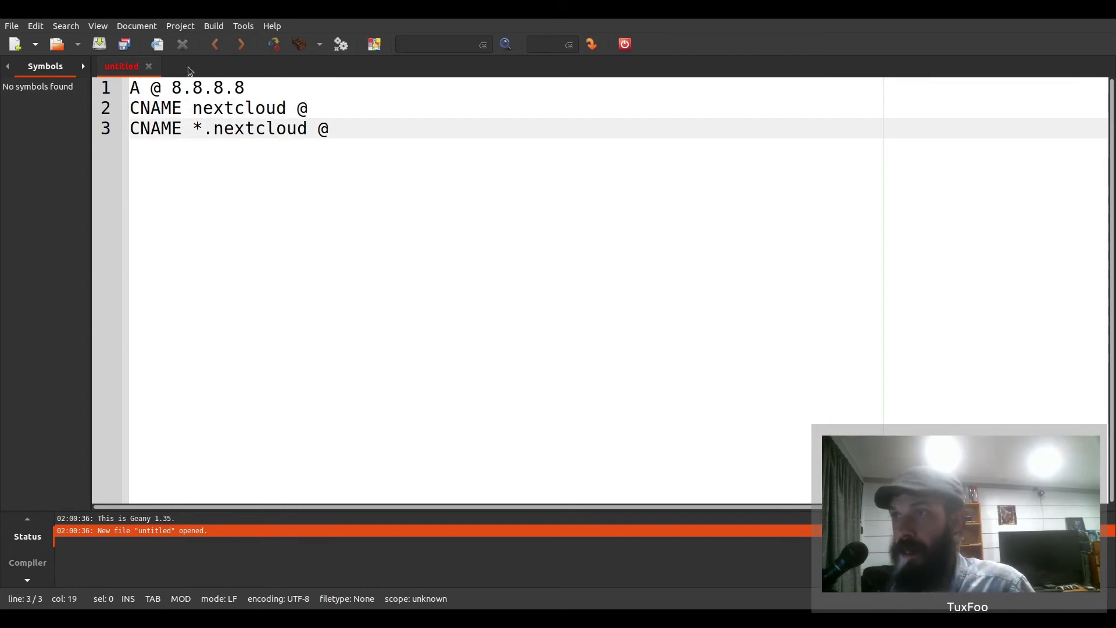
left_click(98, 129)
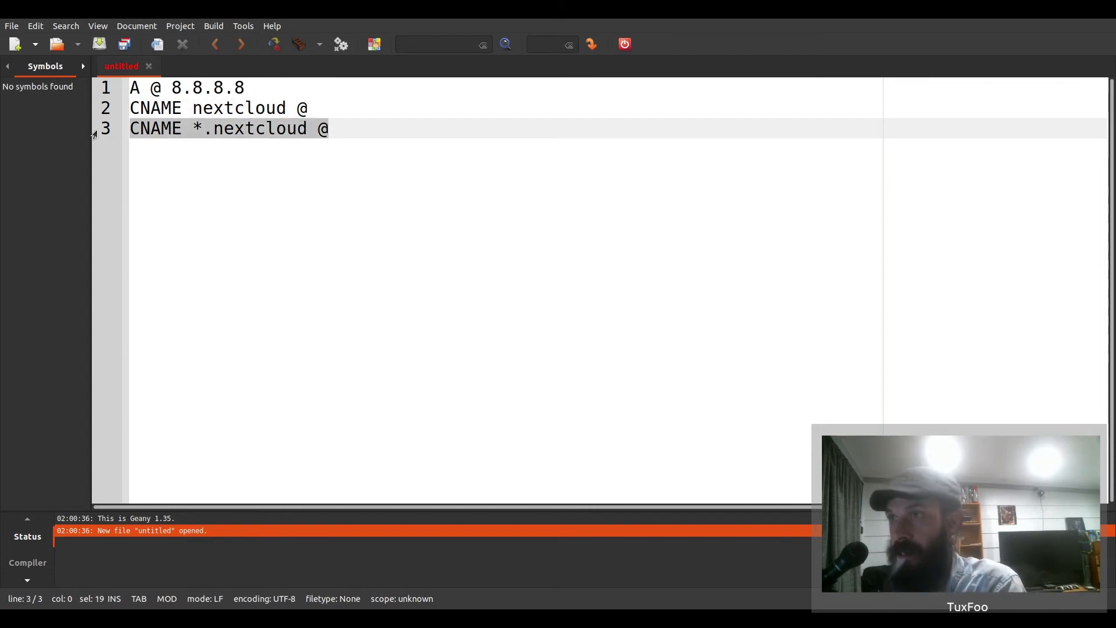
key("BackSpace")
left_click_drag(287, 108, 194, 112)
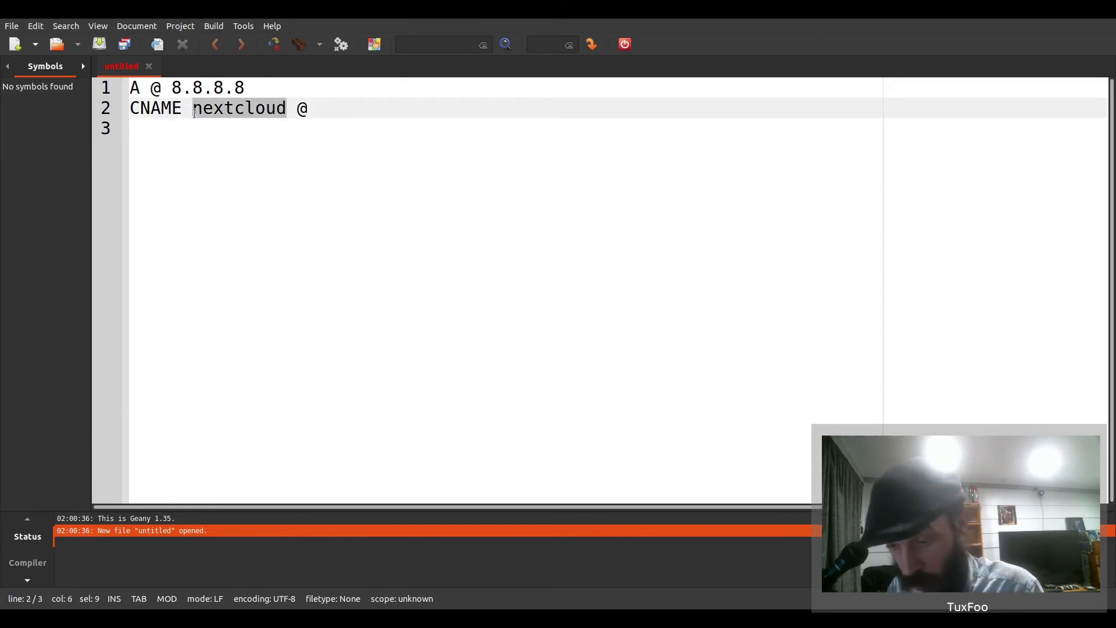
type("*")
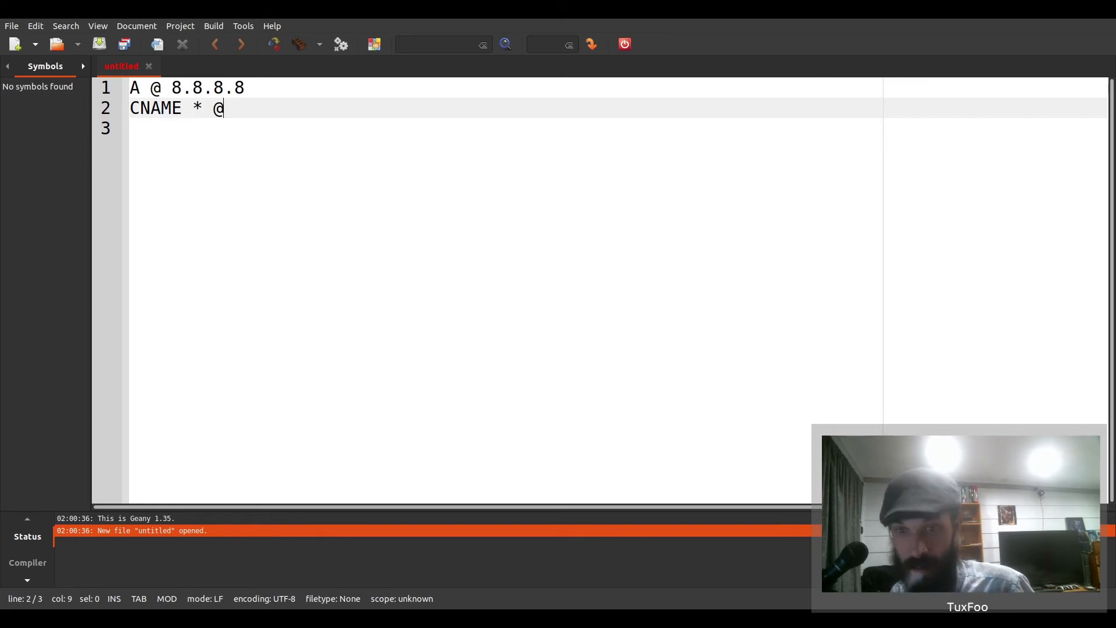
key("ctrl+a")
key("Delete")
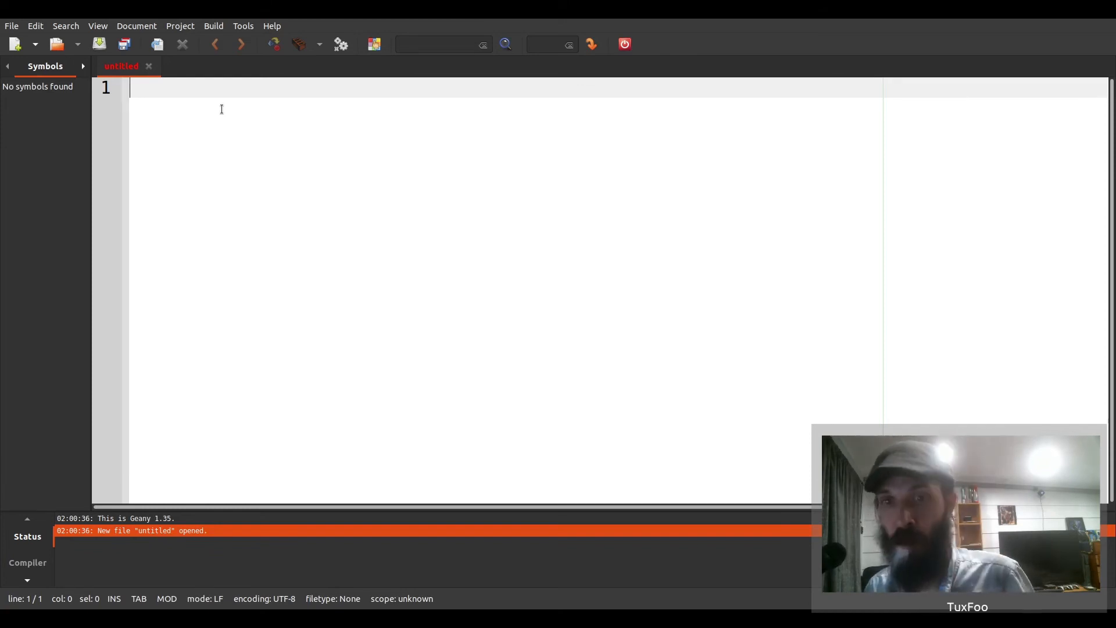
- Write the note '80, 443 -> 192.168.1.36' in Geany, followed by a blank line
type("80,")
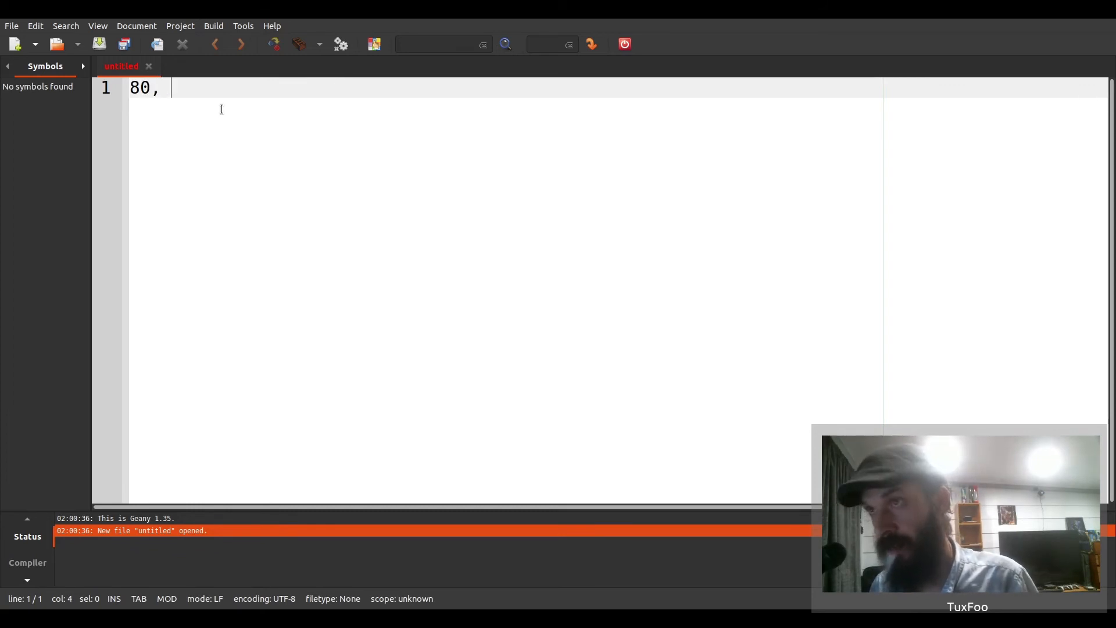
type(" 443")
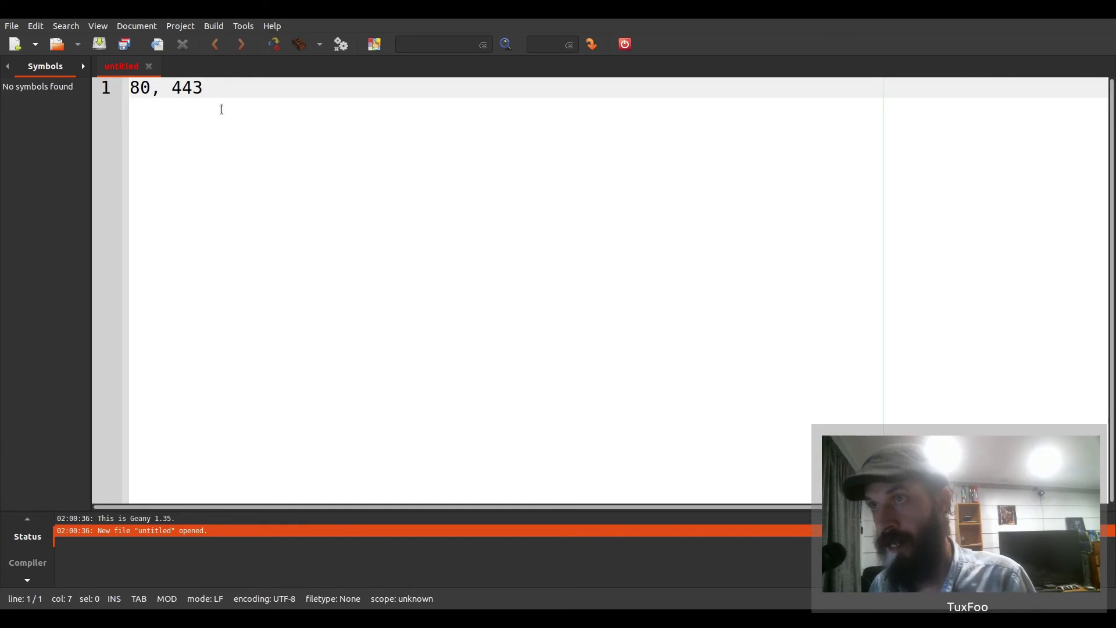
key("Left")
key("Left")
key("Left")
key("Left")
key("Left")
key("Left")
key("Right")
key("End")
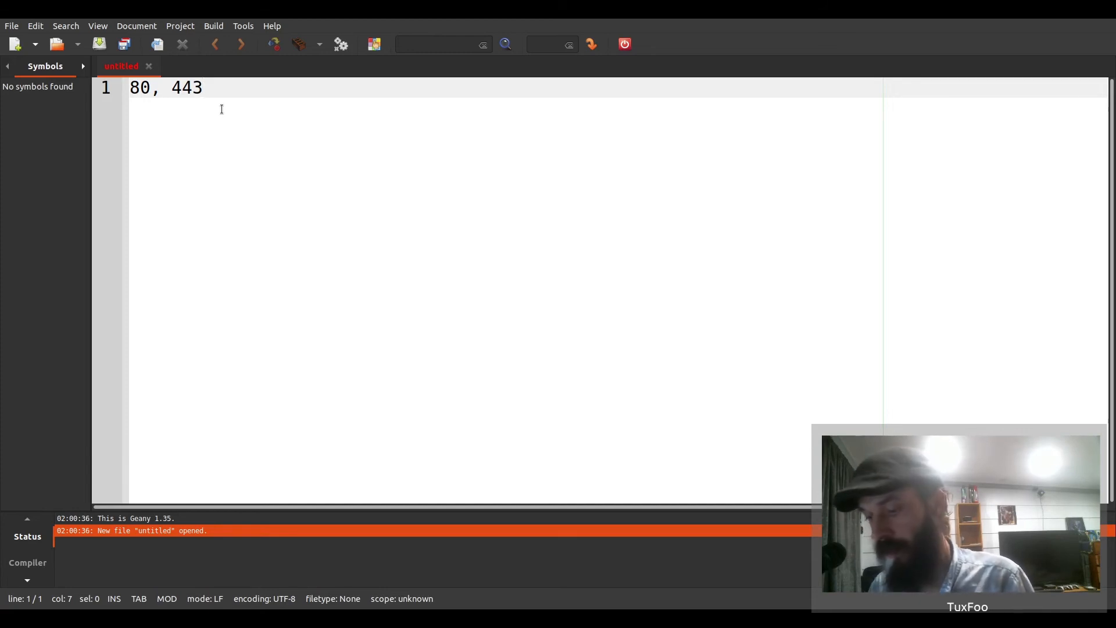
type("-> 1")
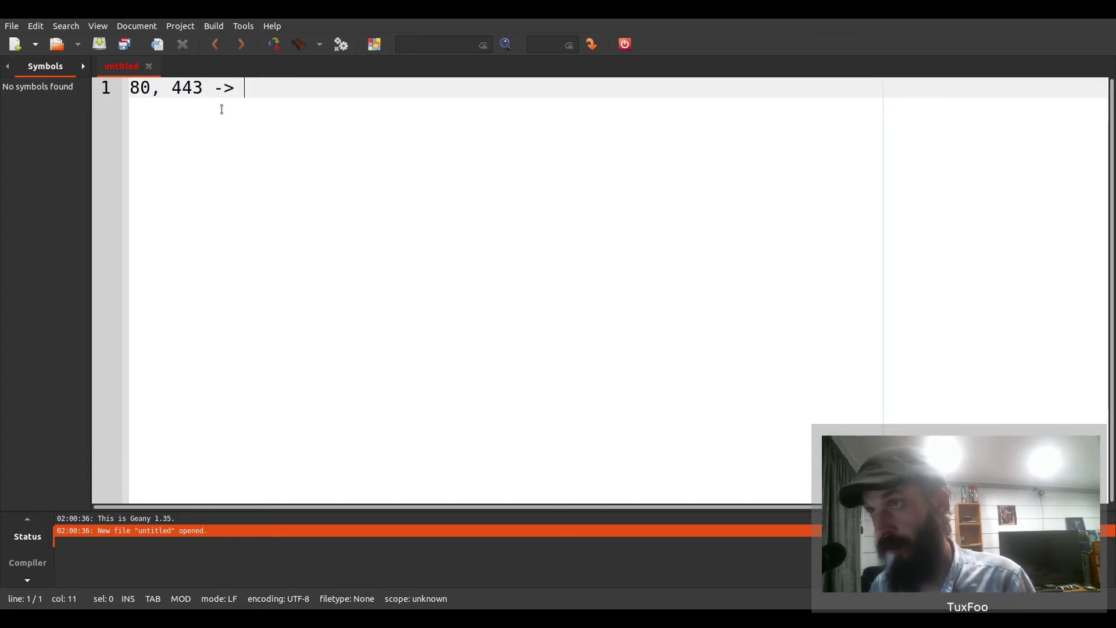
type("92")
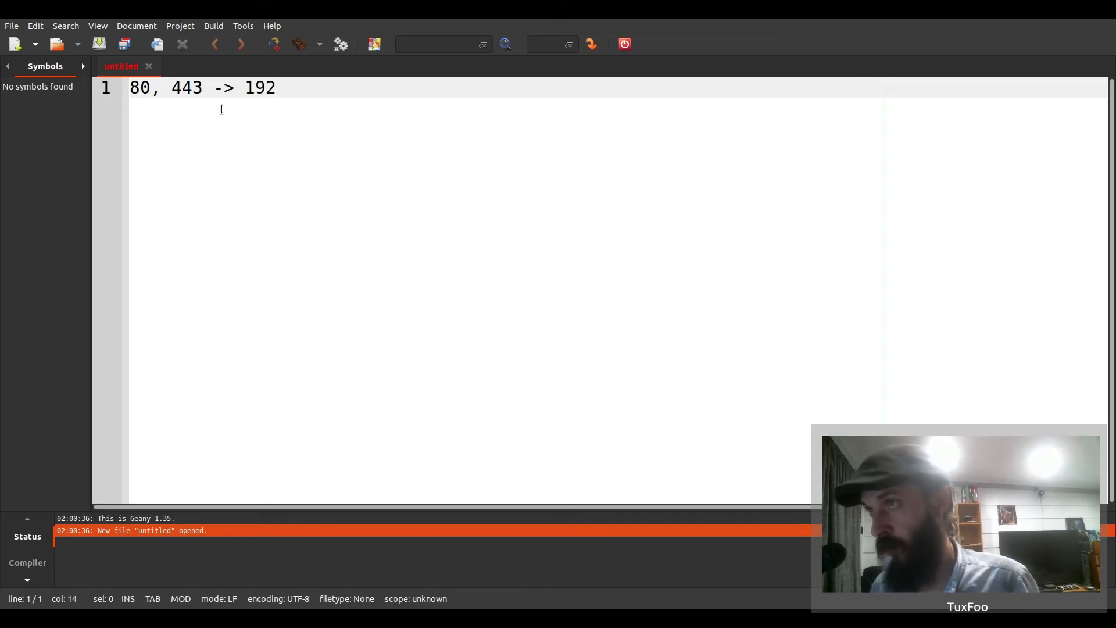
type(".168.1.")
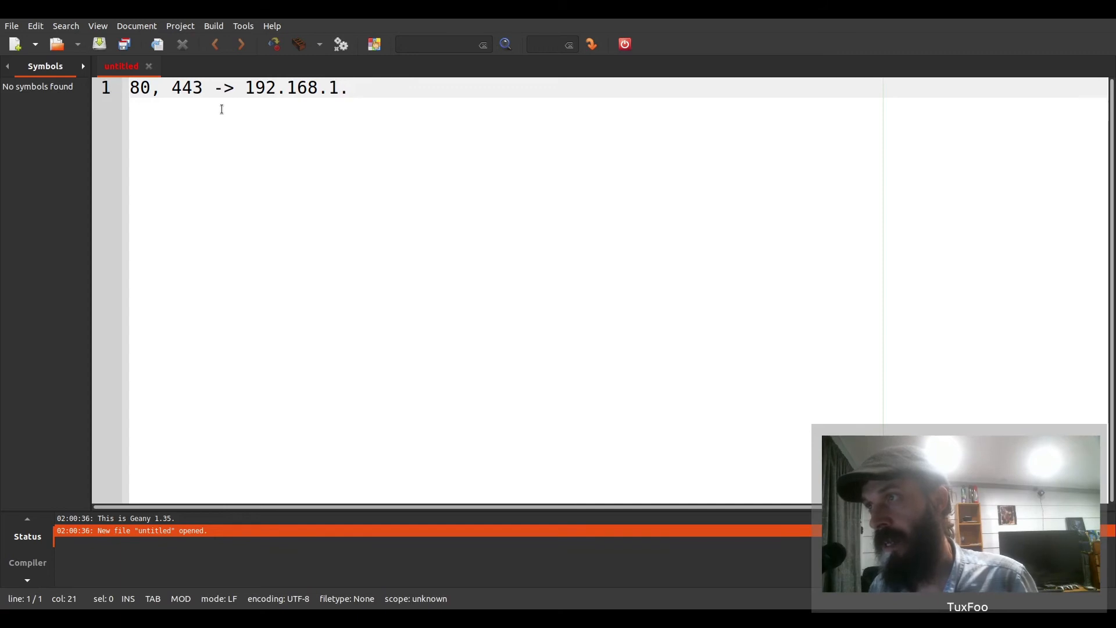
type("36")
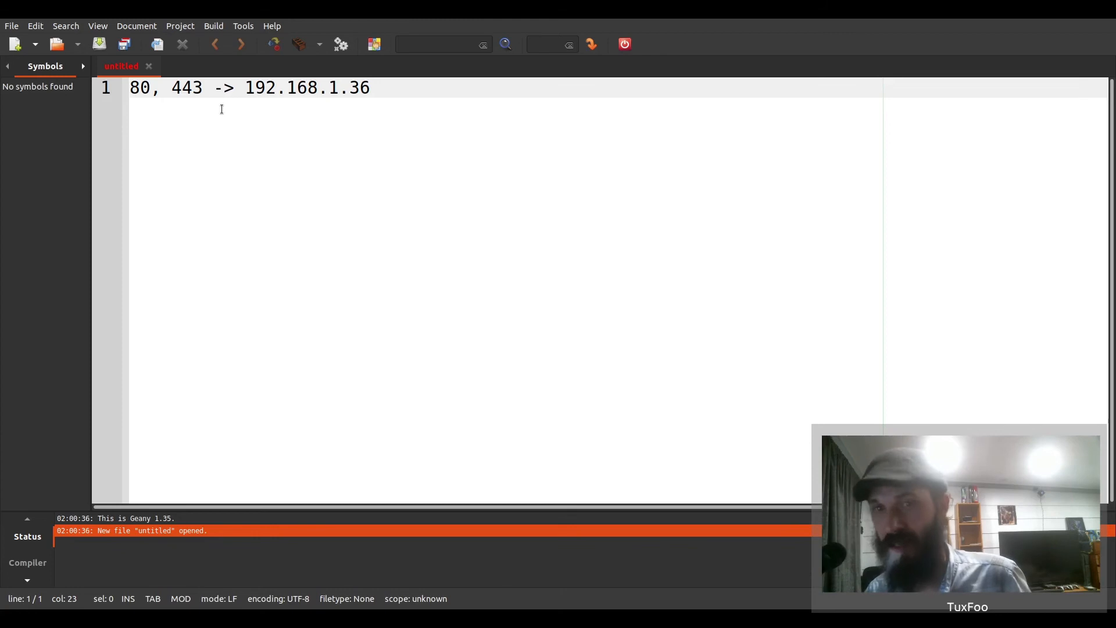
key("Return")
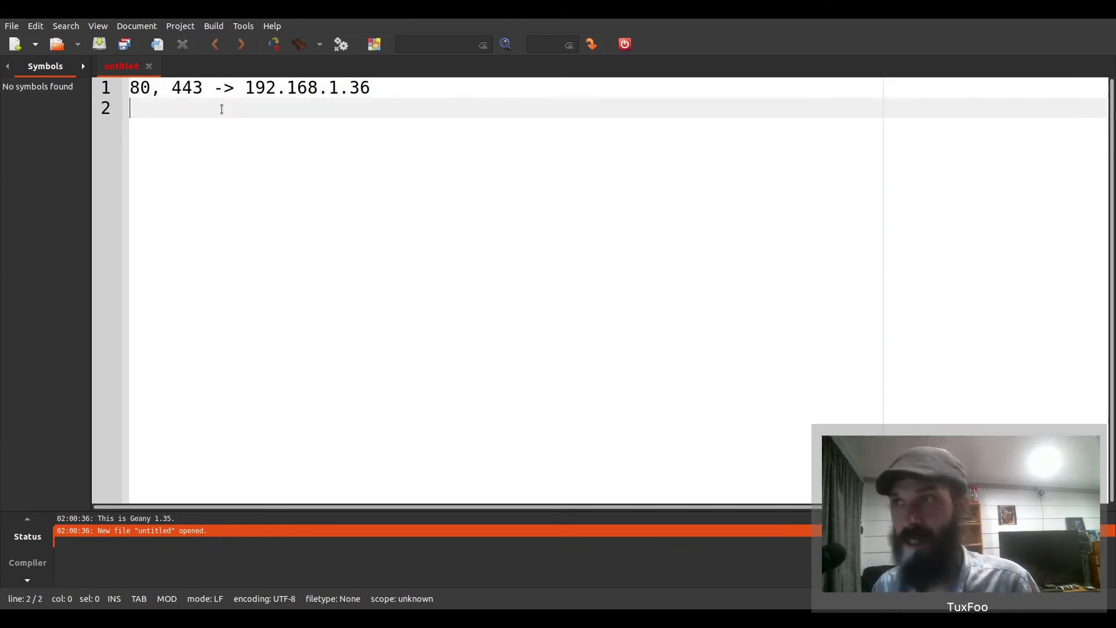
key("Return")
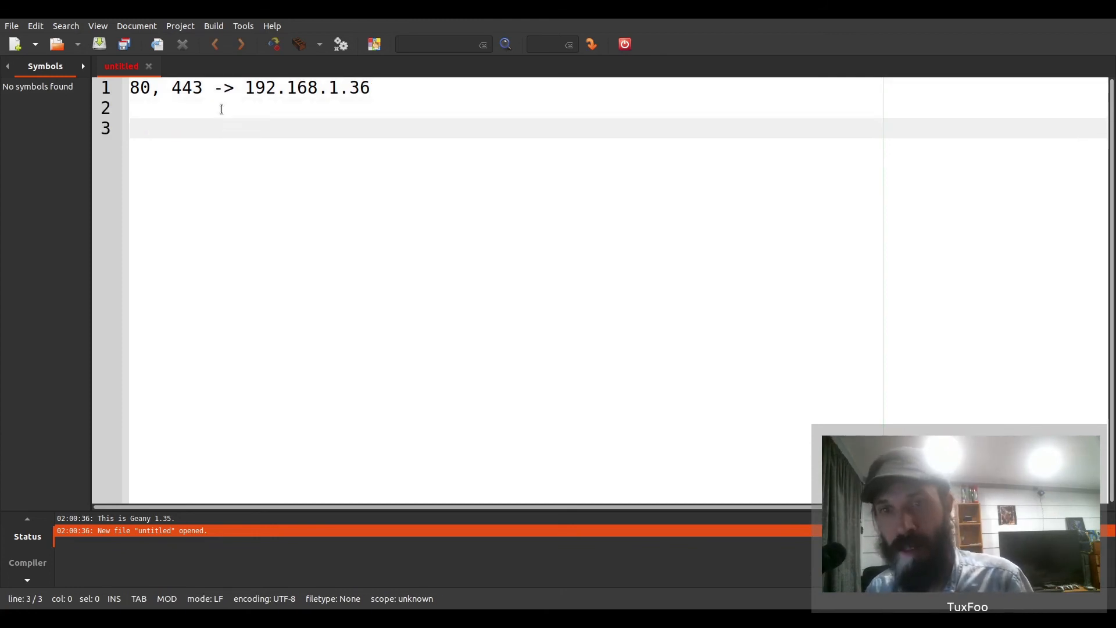
- Add 'FTP, Mail,' and beneath it the line '15555 -> 192.168.1.36:10000'
type("FTP")
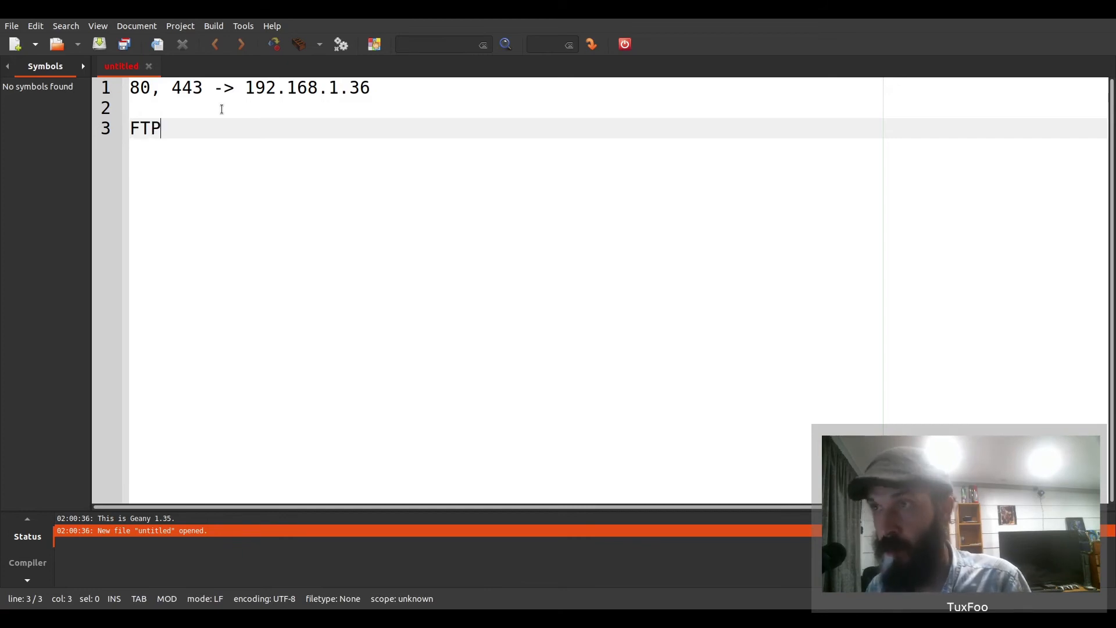
type(", ")
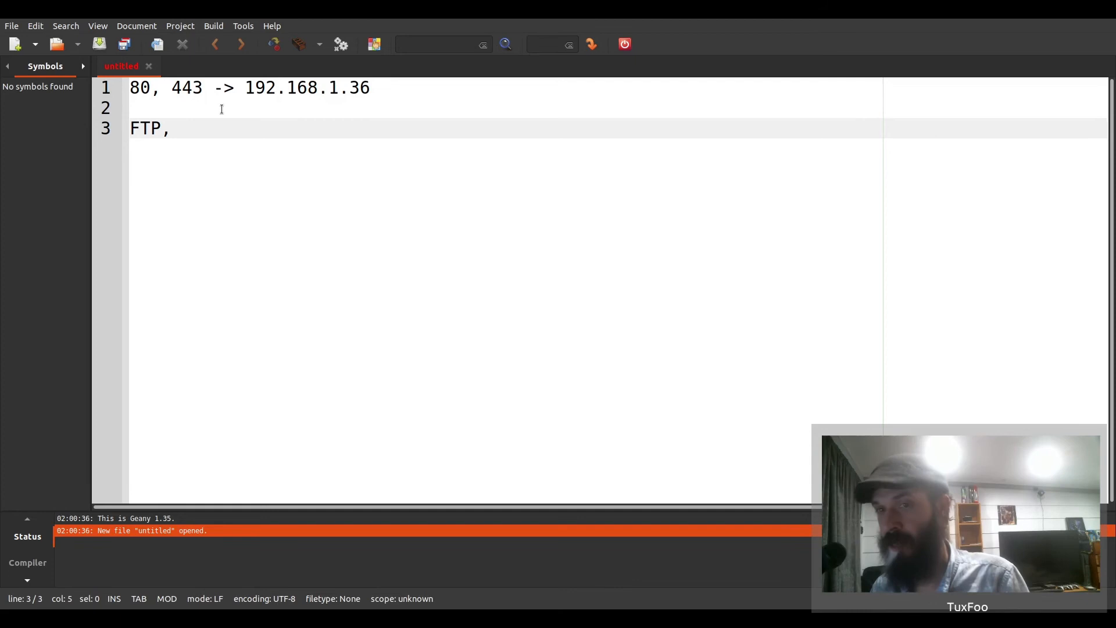
type("Mail")
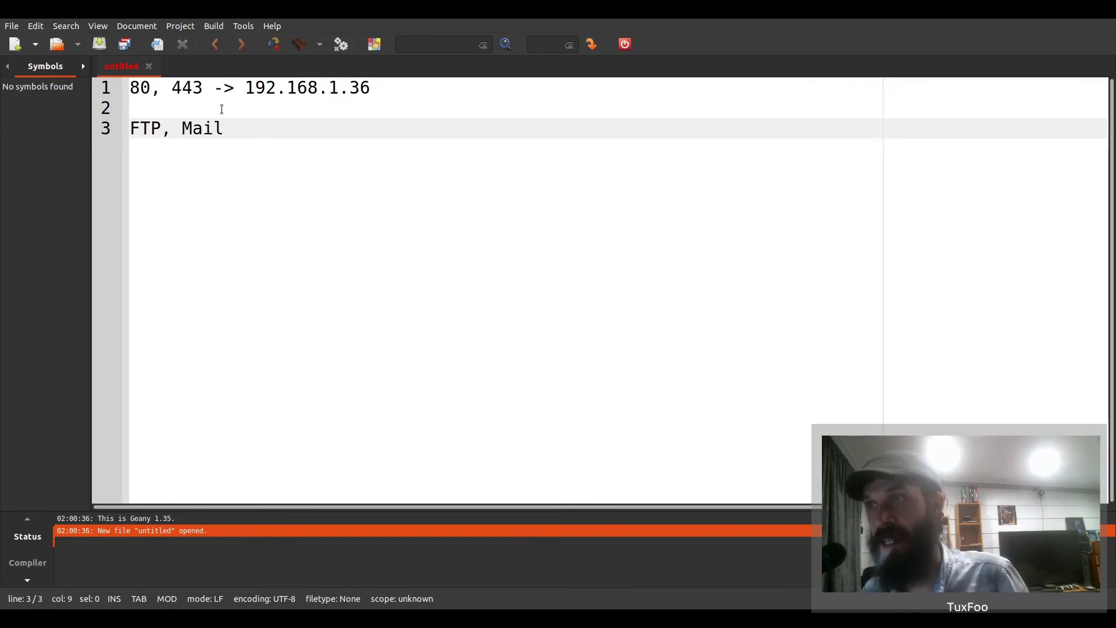
type(",")
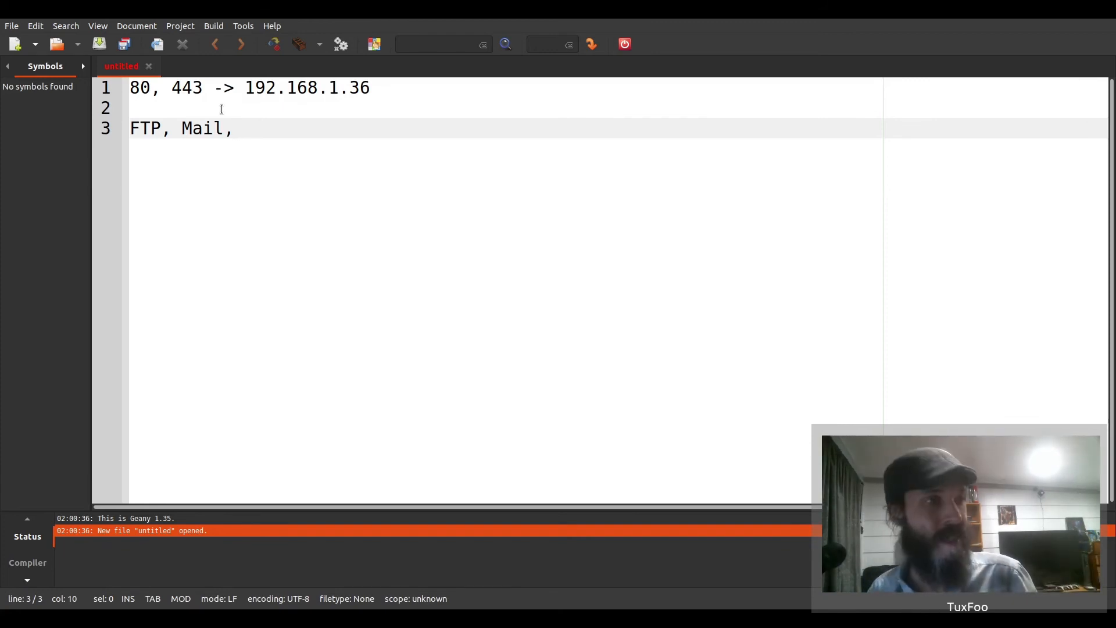
key("Return")
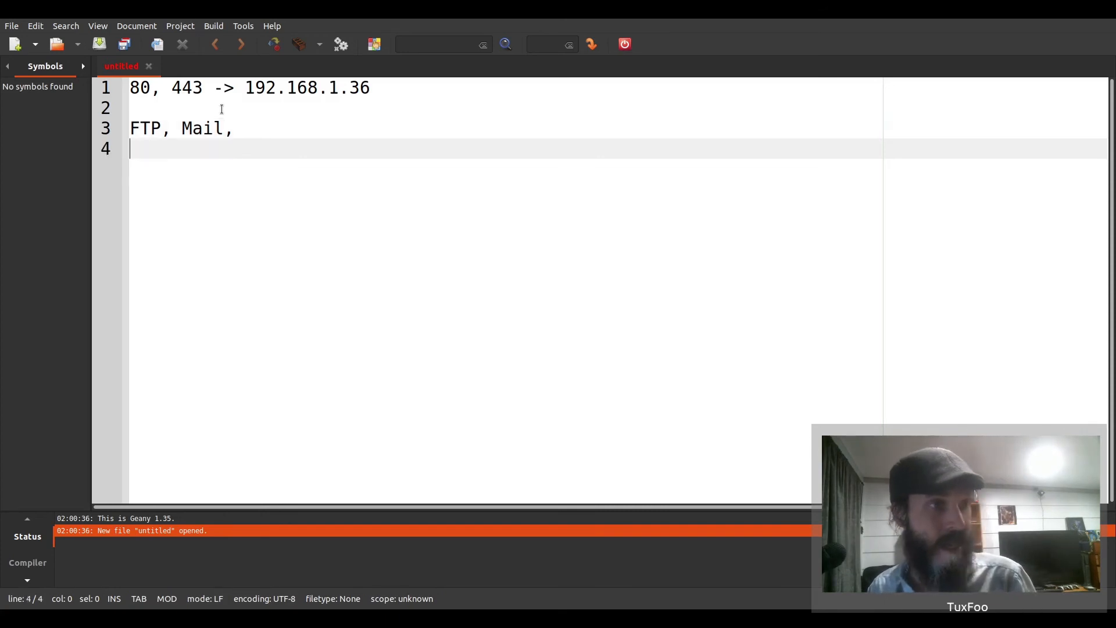
type("10000 -")
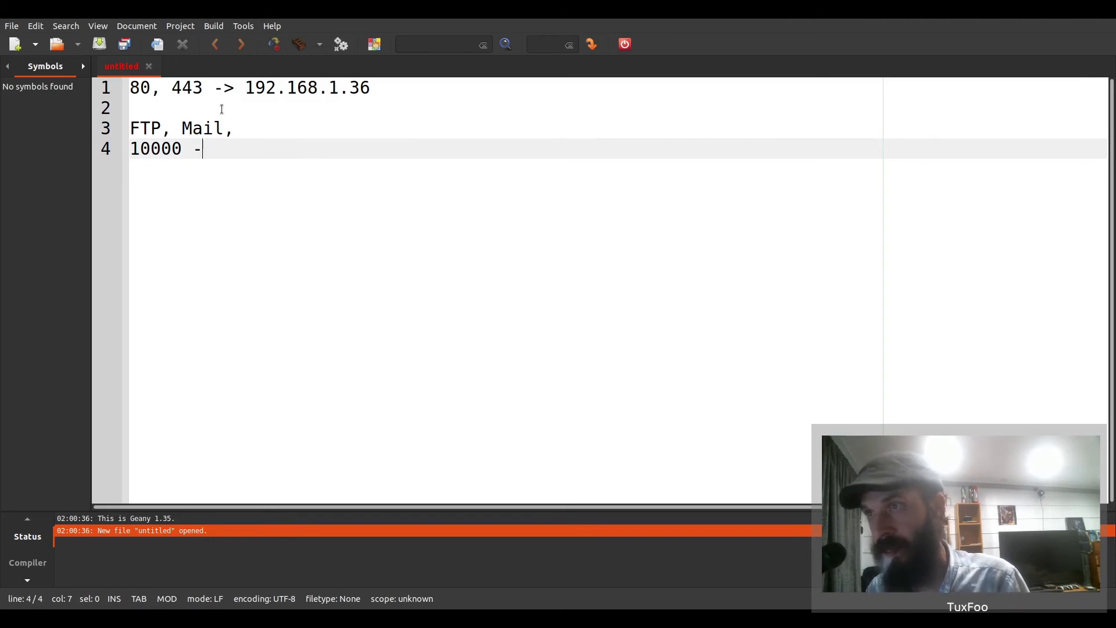
key("Left")
key("Left")
key("Left")
key("Left")
key("Left")
key("Left")
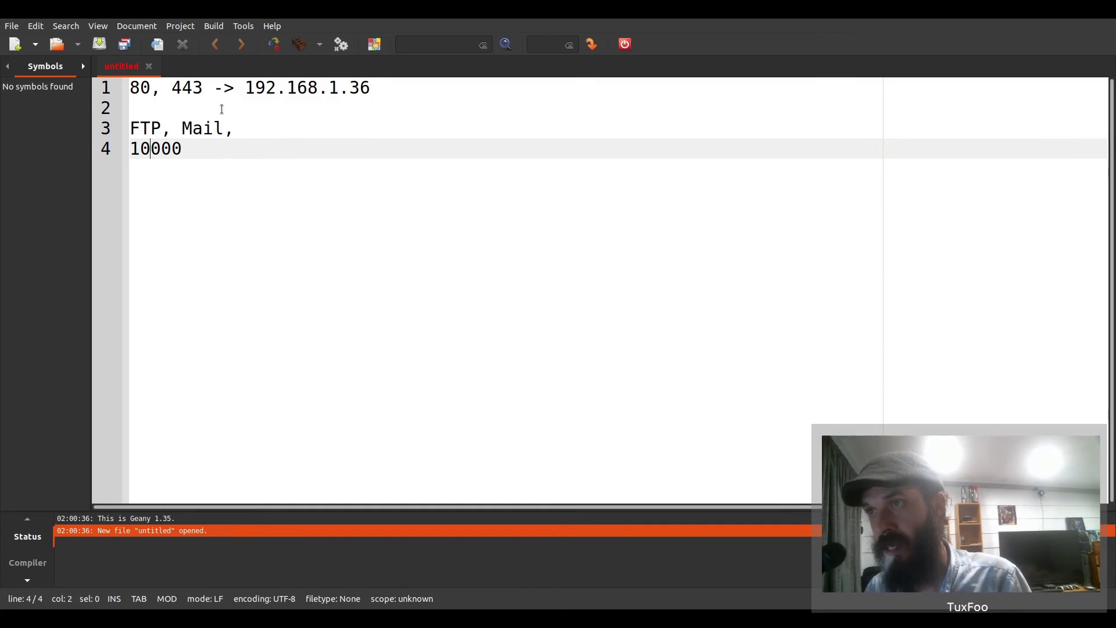
type("15")
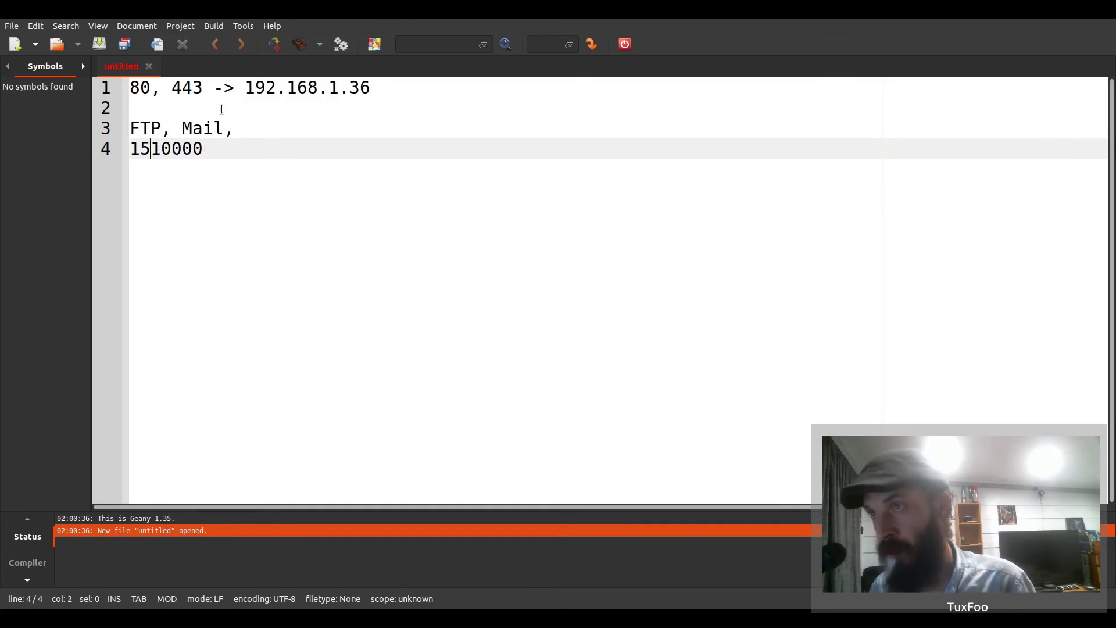
type("555 ")
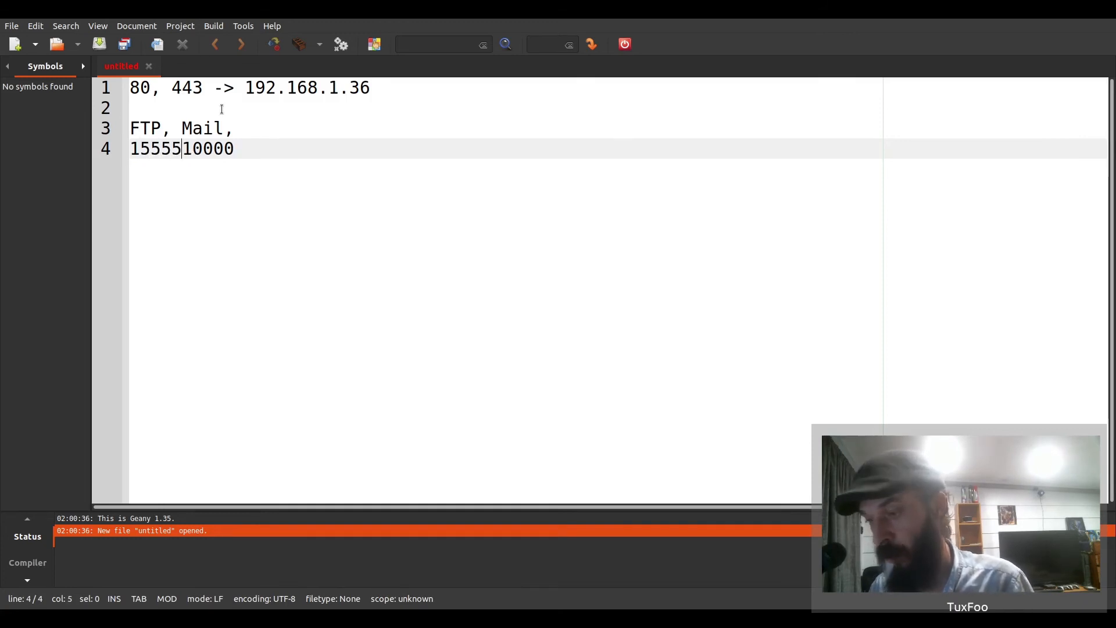
type("-")
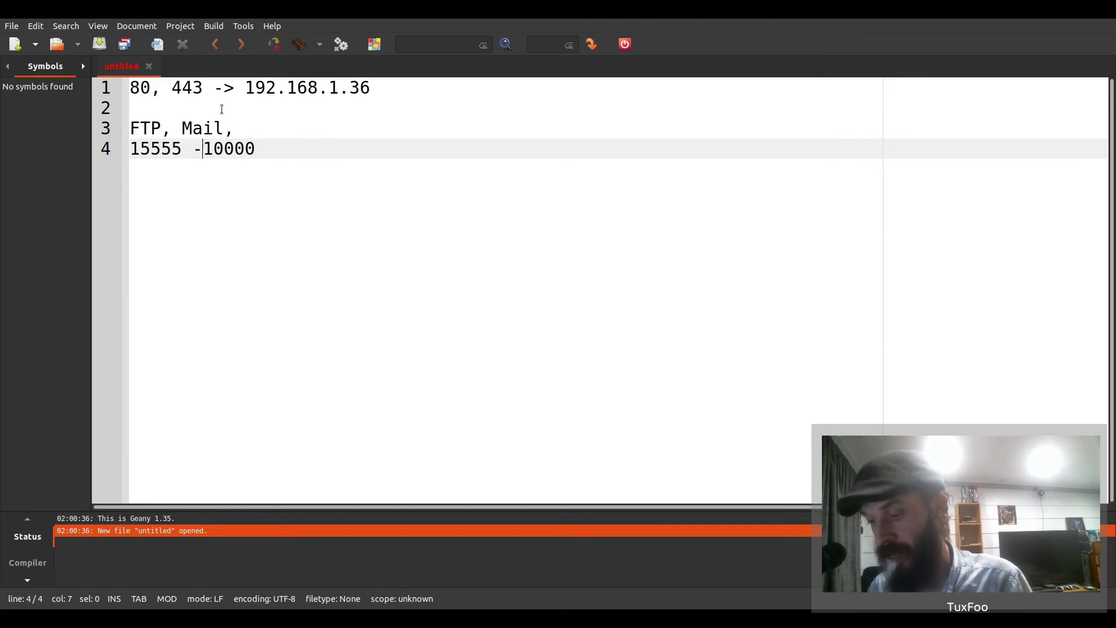
type("> ")
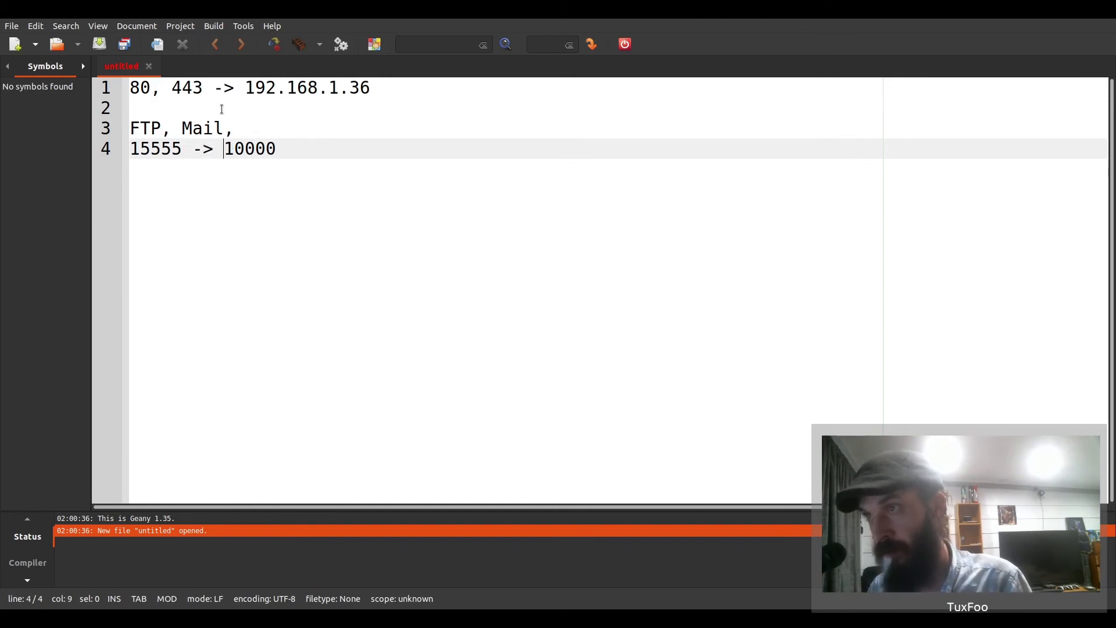
type("192.16")
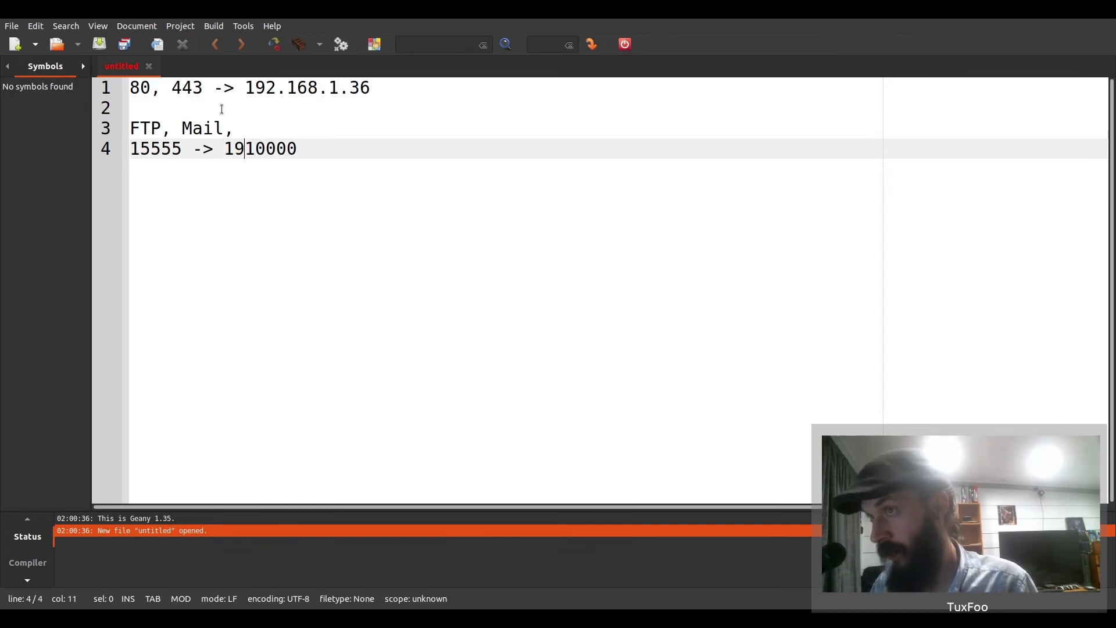
type("8.1.36")
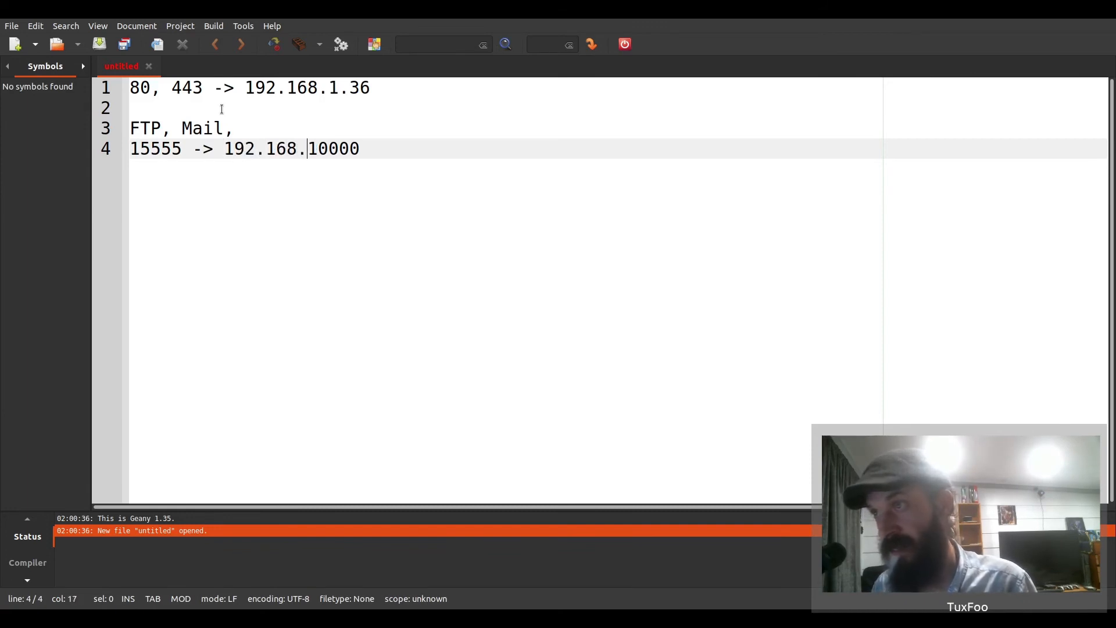
type(":1")
left_click_drag(215, 149, 357, 148)
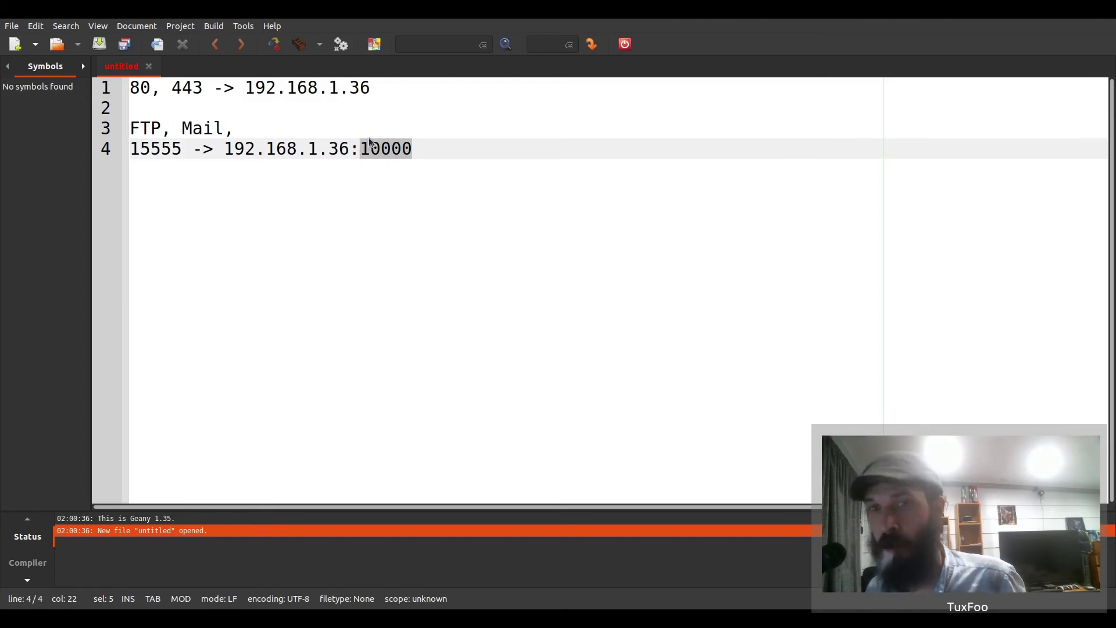
left_click(423, 143)
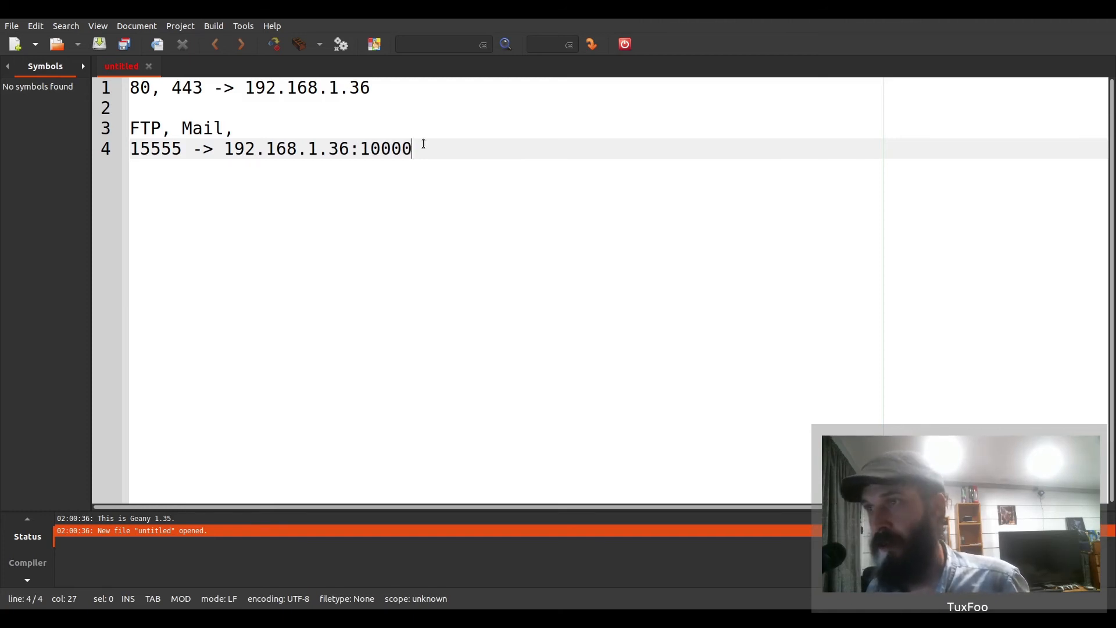
left_click(181, 150)
left_click_drag(181, 150, 129, 141)
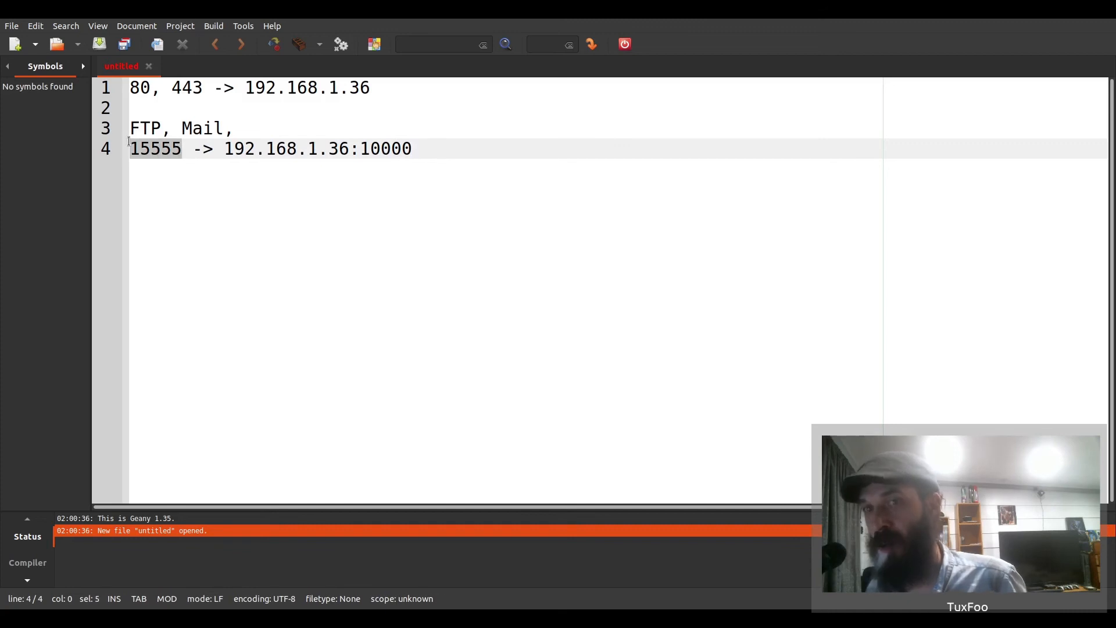
left_click(434, 141)
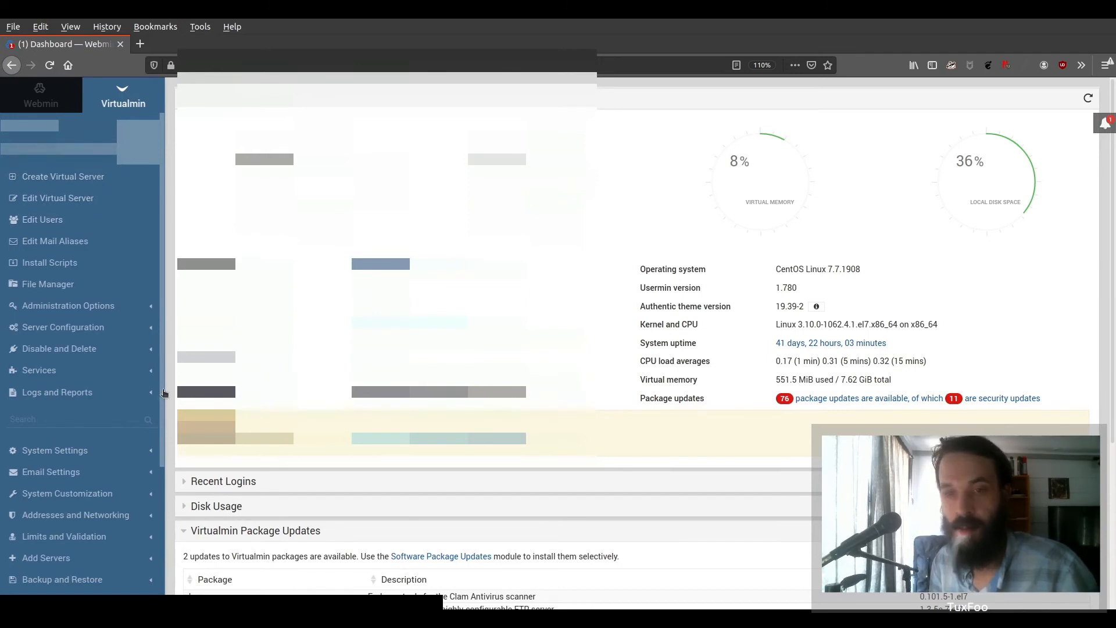
- Create virtual server tuxfoodomain.org, leaving Advanced options, Enabled features and IP address settings unchanged
left_click(87, 177)
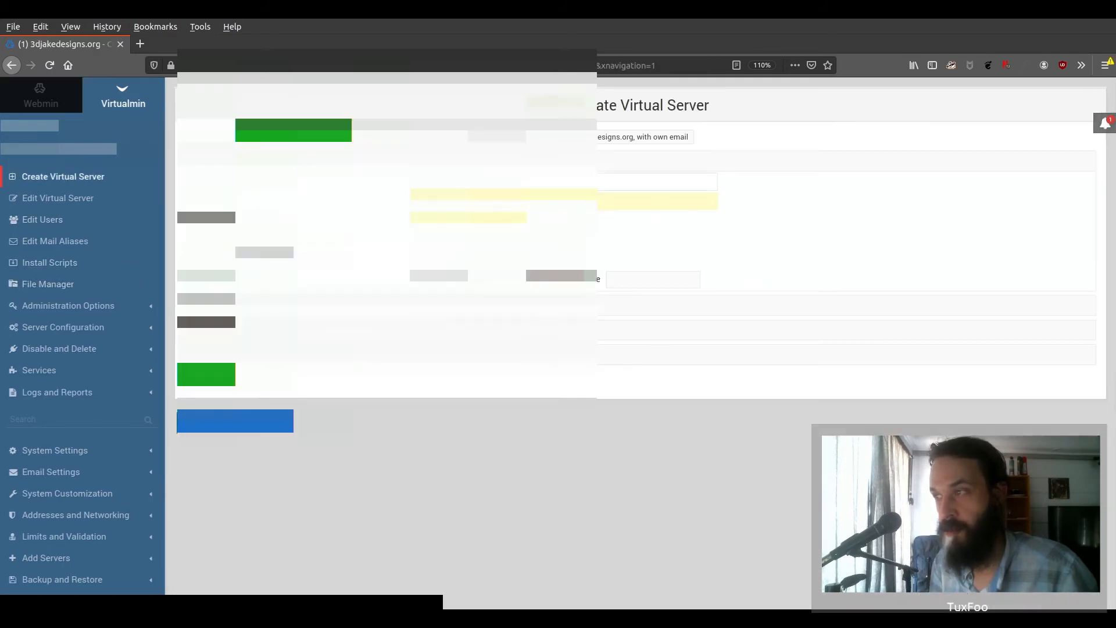
type("tu")
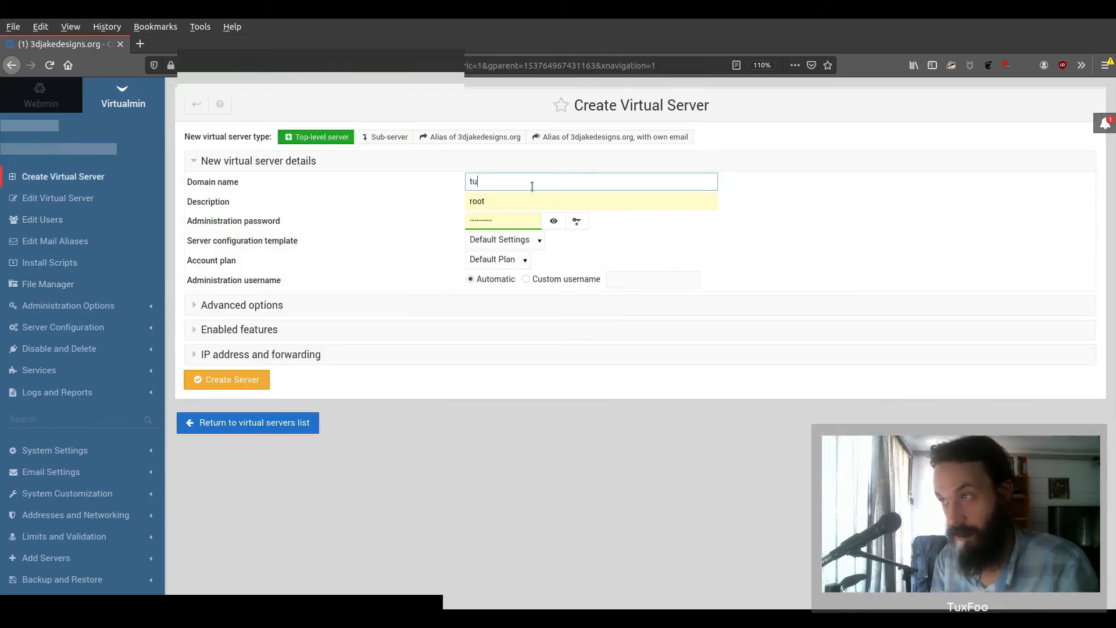
type("xfoodomain.org")
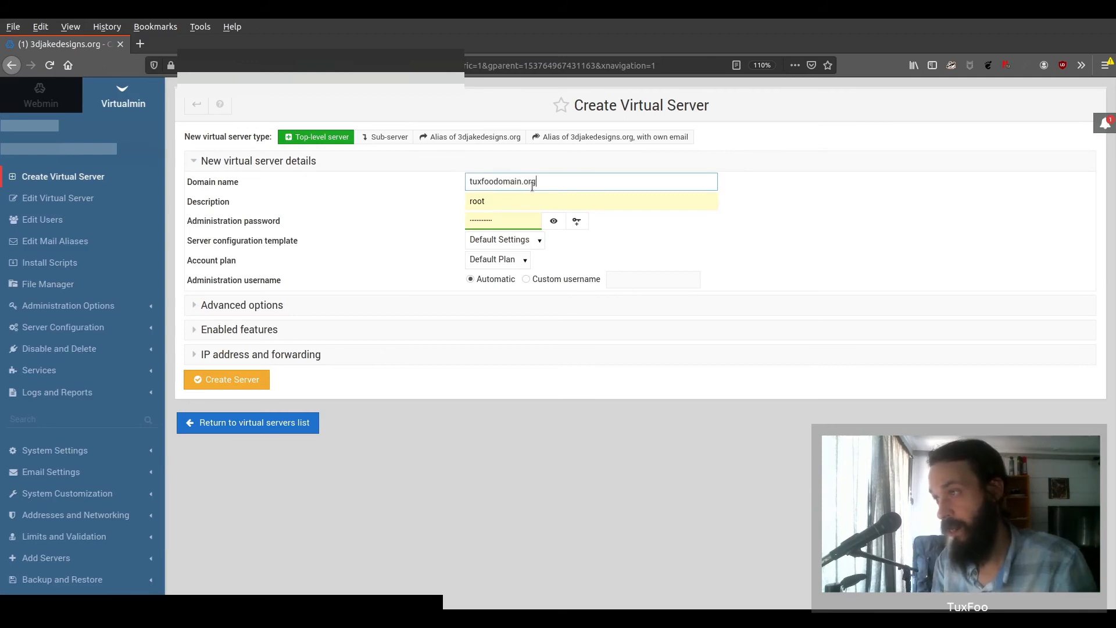
left_click(276, 308)
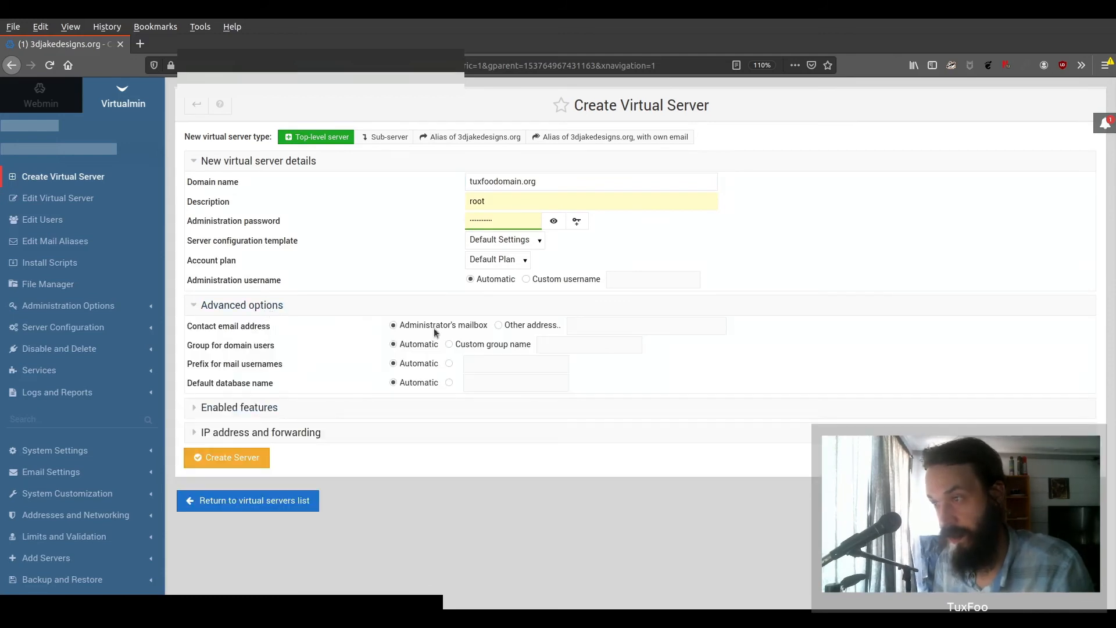
left_click(273, 410)
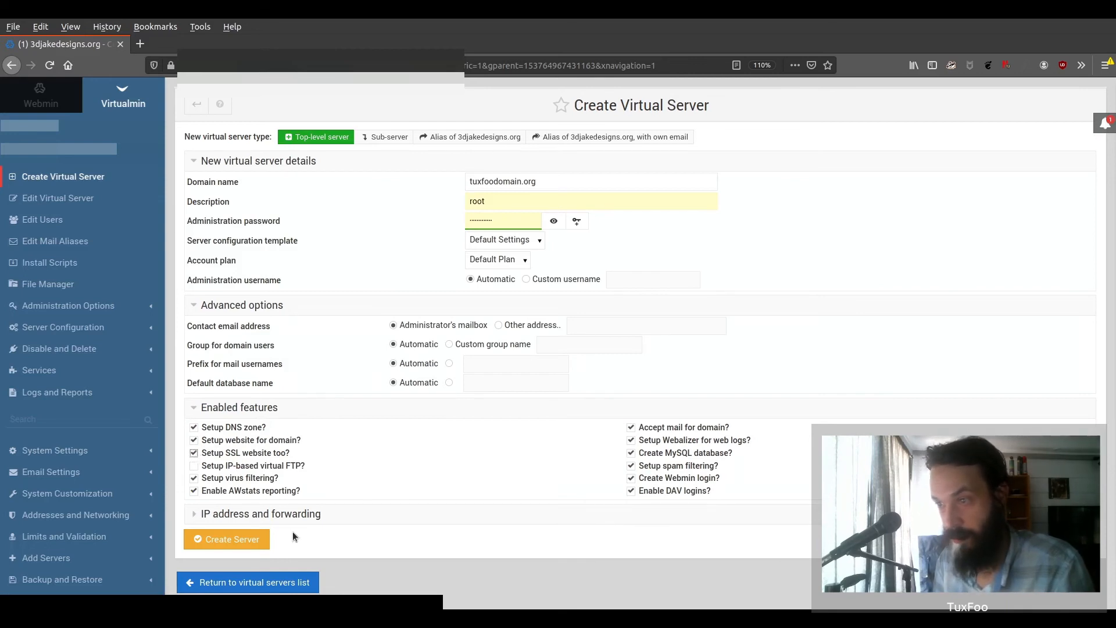
left_click(274, 516)
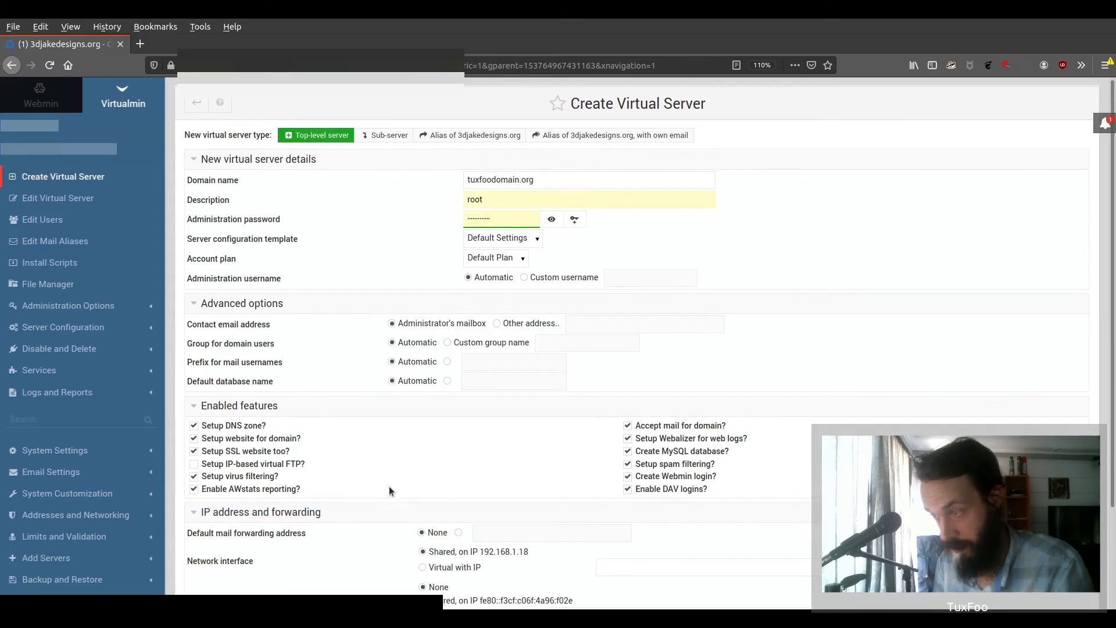
scroll(389, 487, "down", 3)
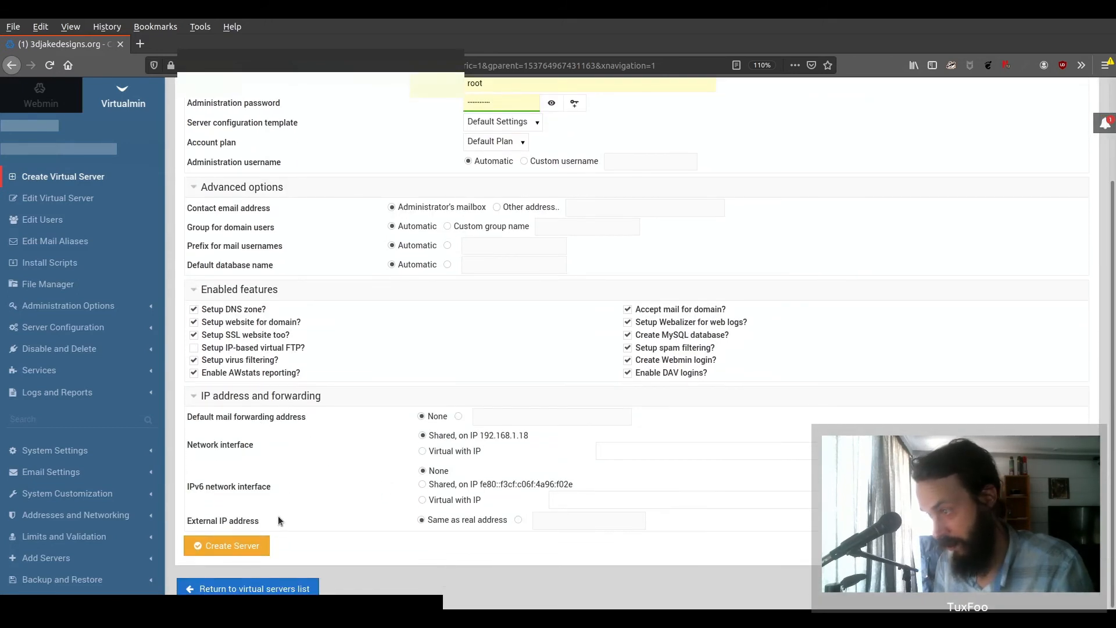
left_click(246, 546)
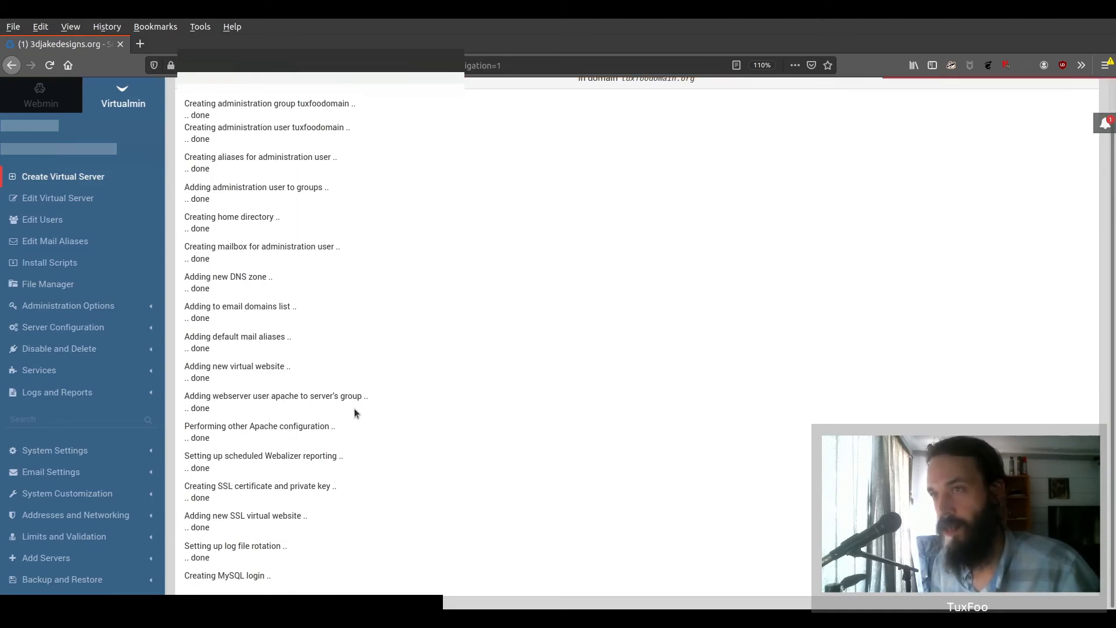
- Scroll back through the setup output while tuxfoodomain.org finishes and its summary page loads
scroll(354, 409, "up", 2)
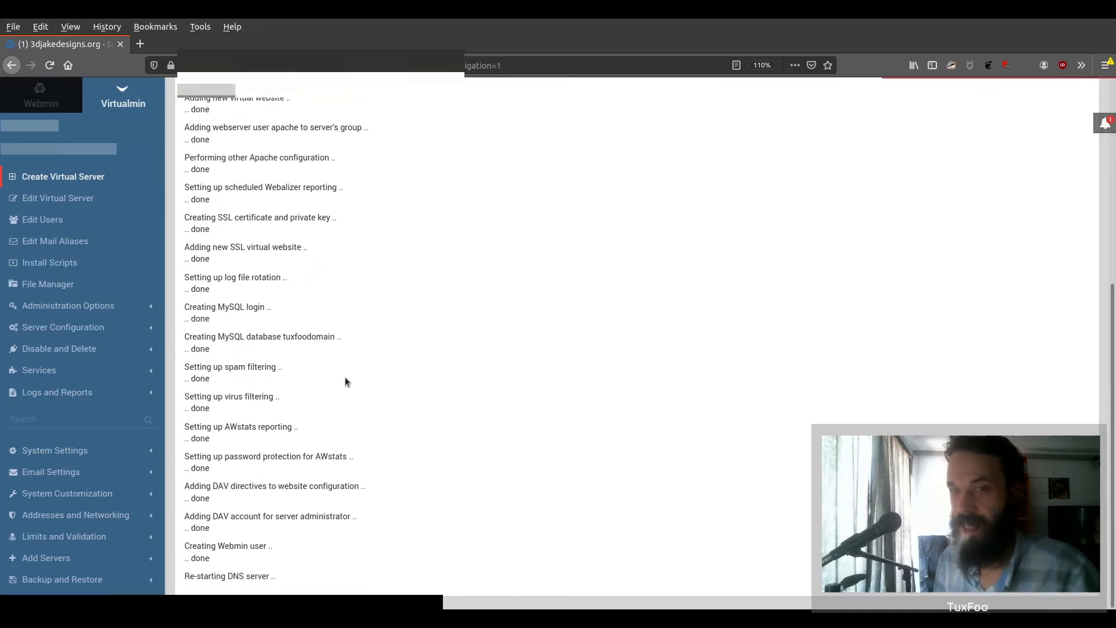
scroll(346, 379, "up", 2)
scroll(347, 375, "up", 3)
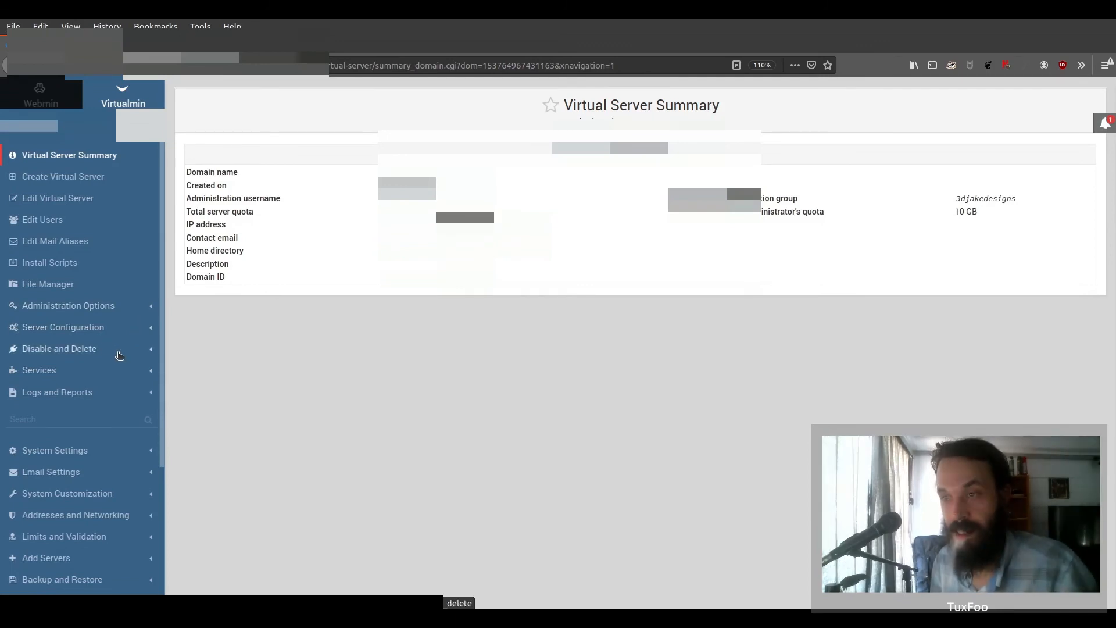
- Request a Let's Encrypt certificate for the specifically listed domain 3djakedesigns.org
left_click(110, 330)
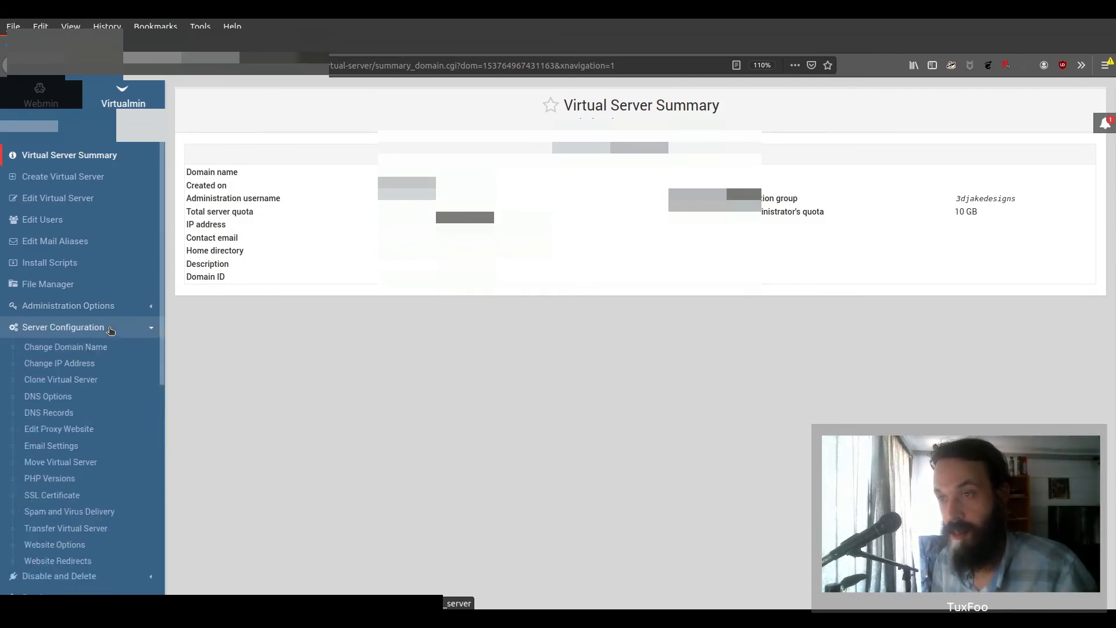
left_click(67, 496)
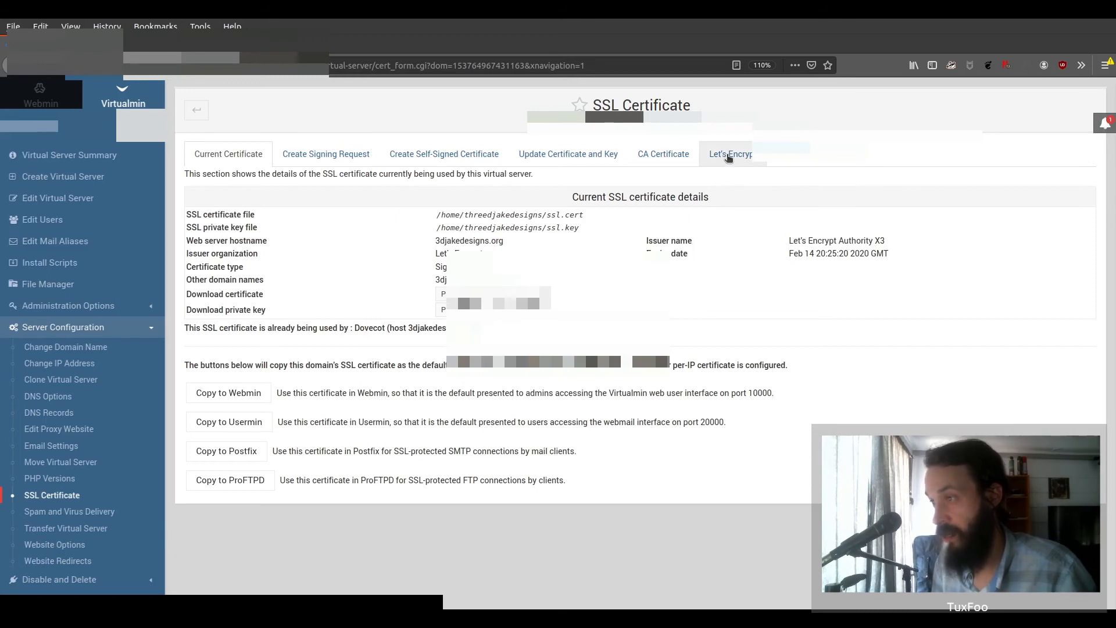
left_click(728, 157)
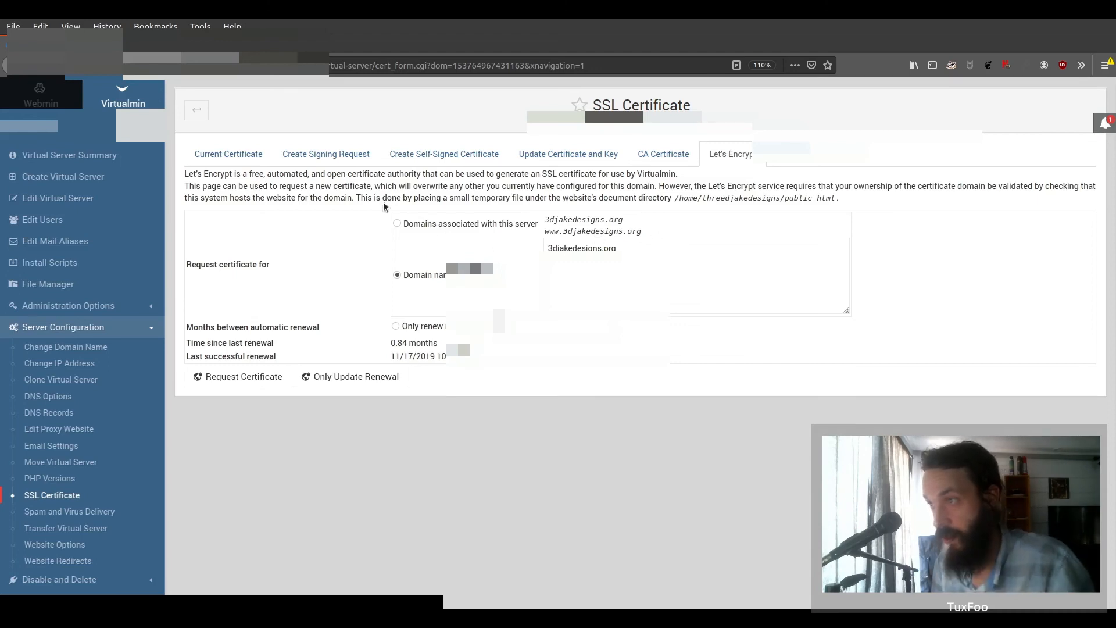
left_click(608, 260)
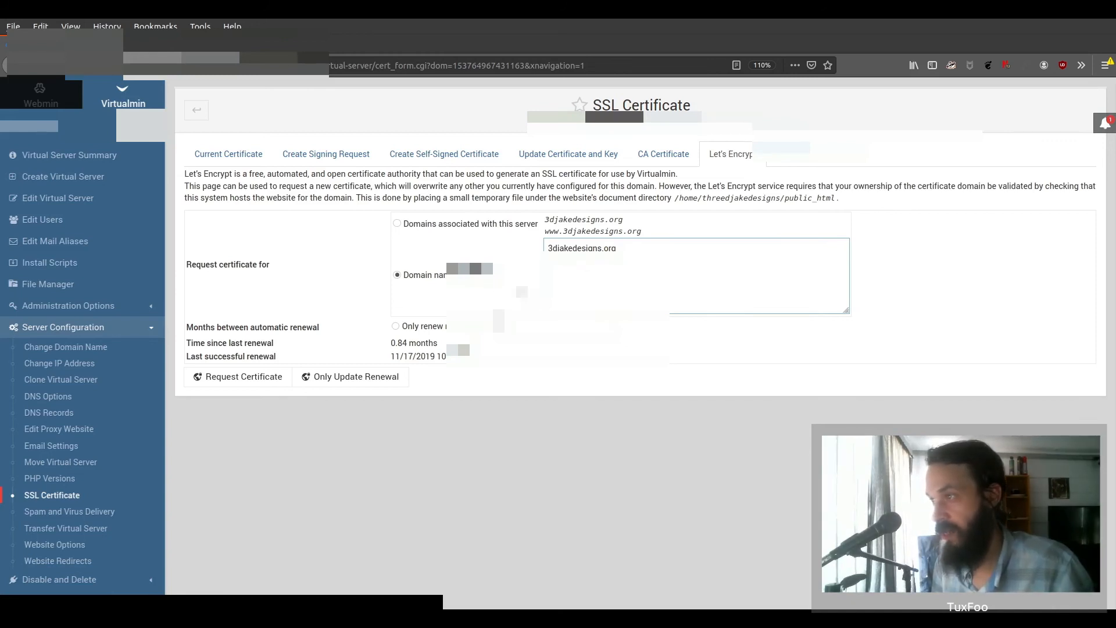
left_click(396, 224)
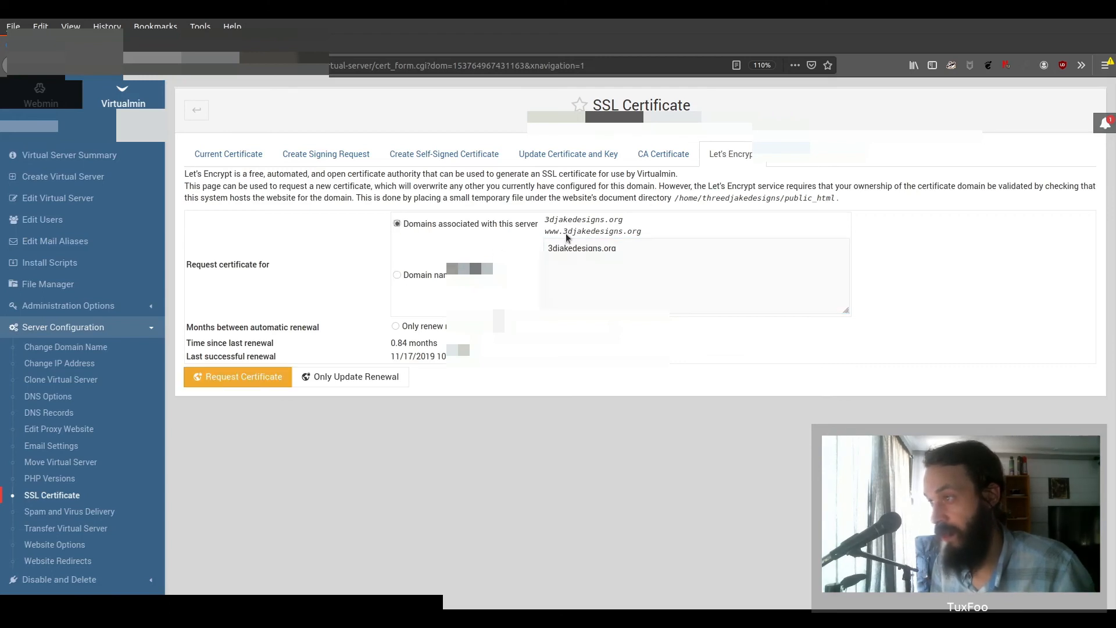
left_click(398, 275)
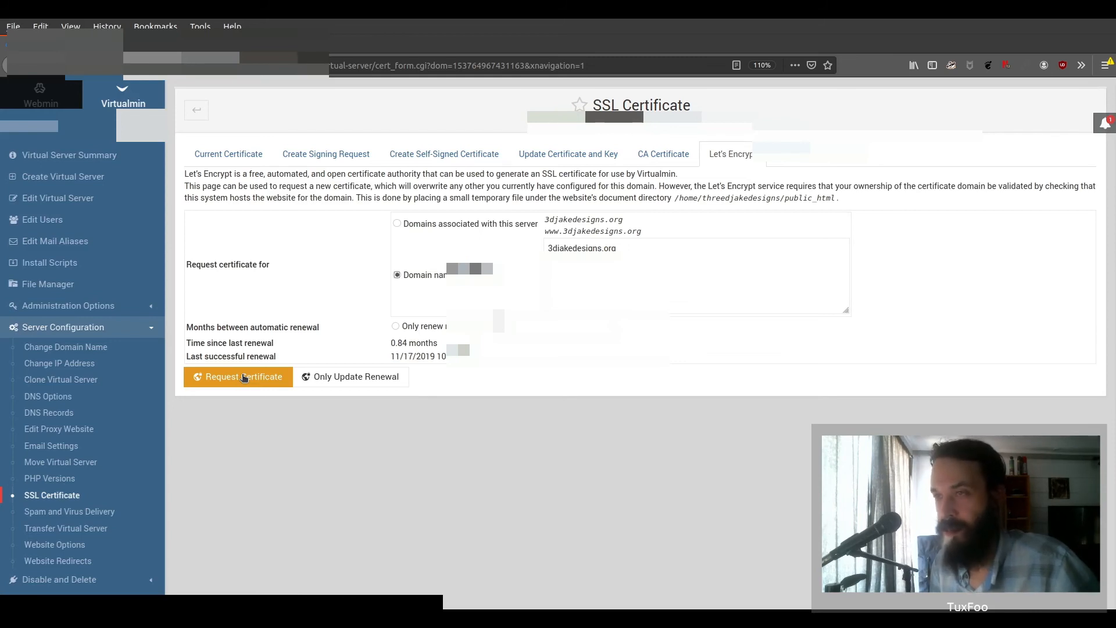
left_click(244, 377)
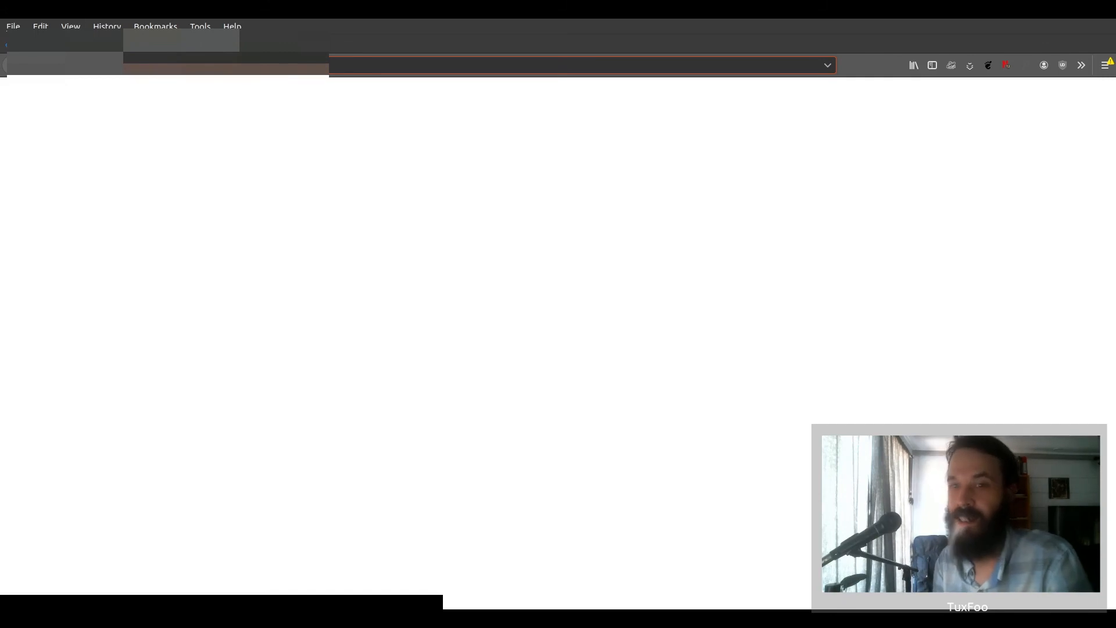
- Look up the A record for tuxfoodomain.org on dnschecker.org
type("dns")
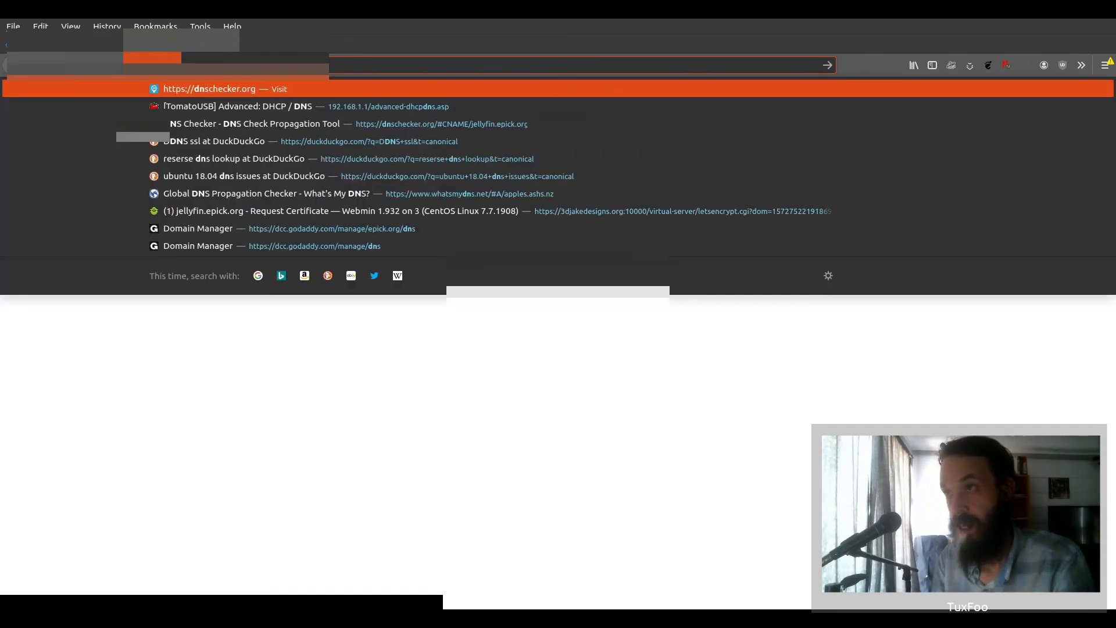
key("Return")
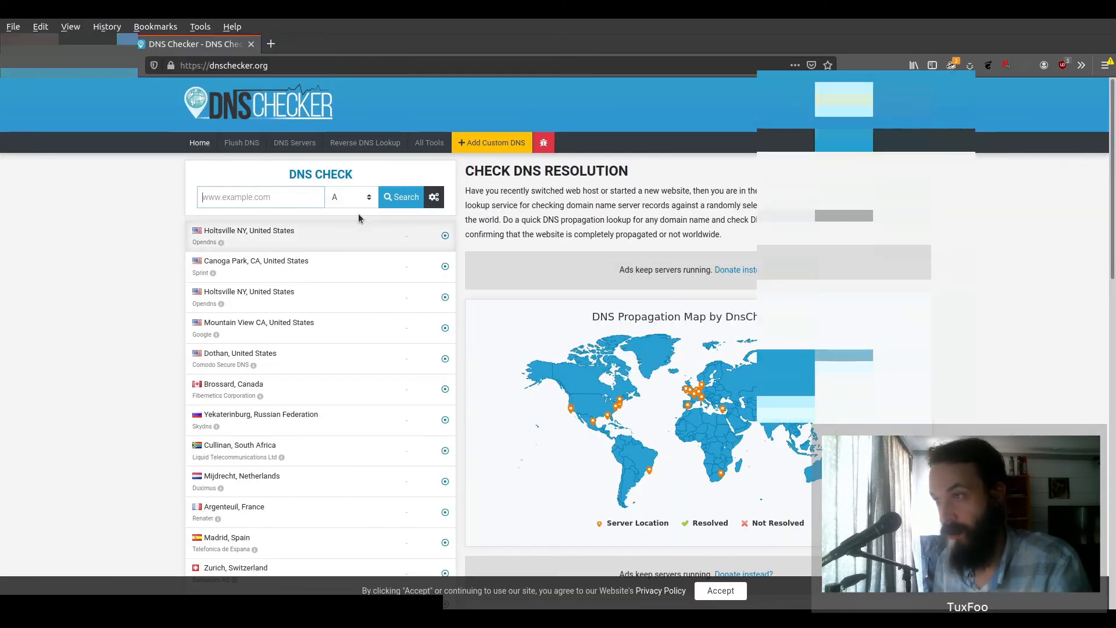
left_click(265, 193)
type("tuxfoodomain.org")
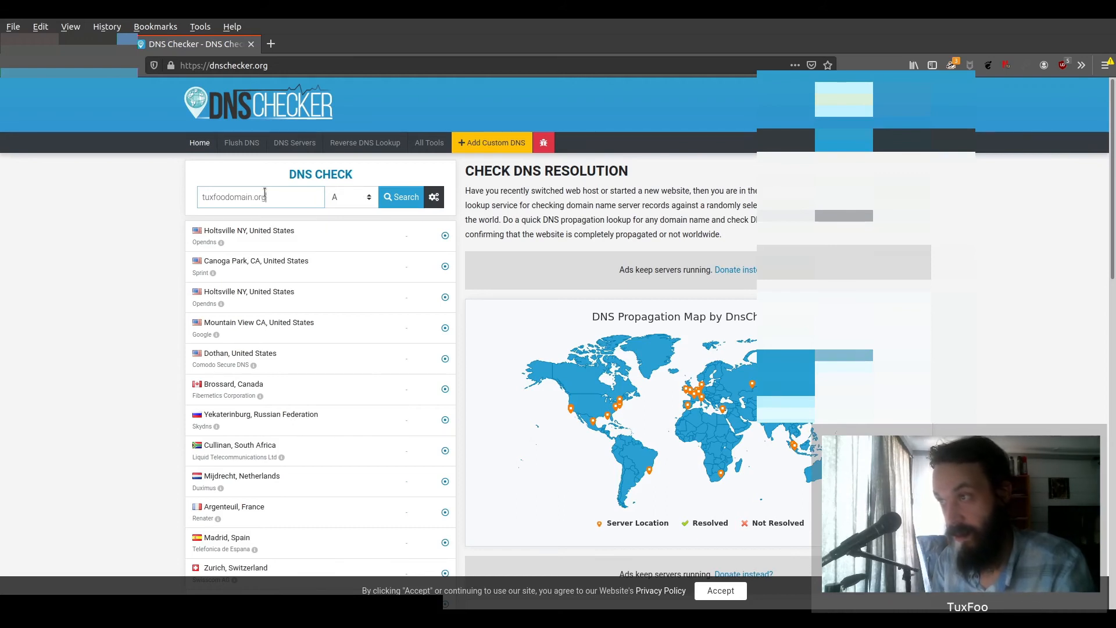
left_click(400, 201)
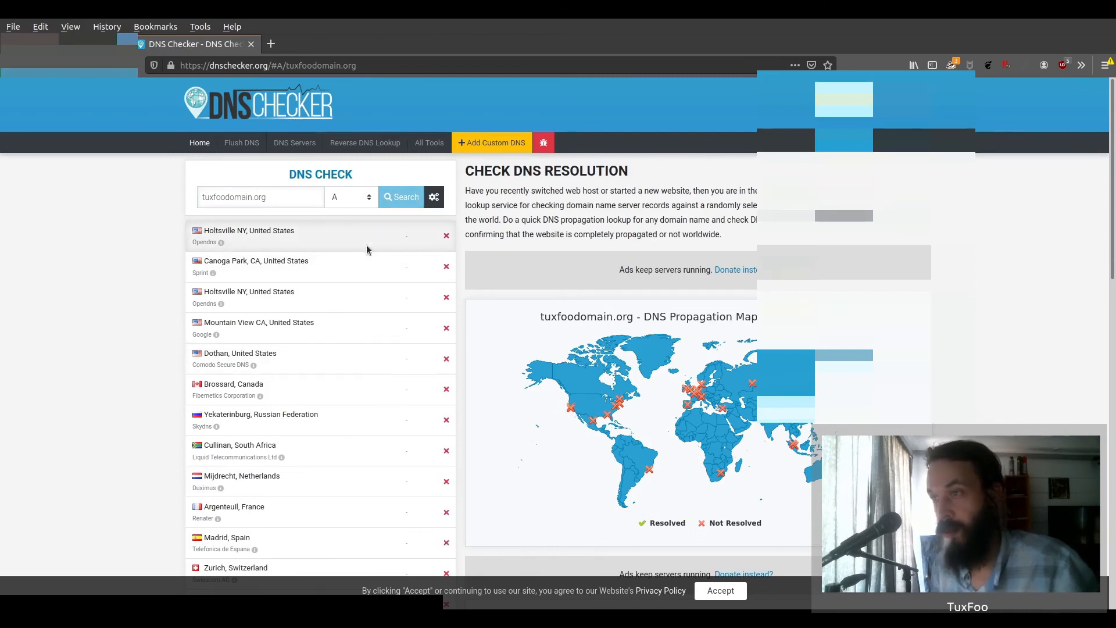
- Review the worldwide results, which show the A record unresolved at every location
scroll(363, 267, "down", 3)
scroll(385, 305, "down", 9)
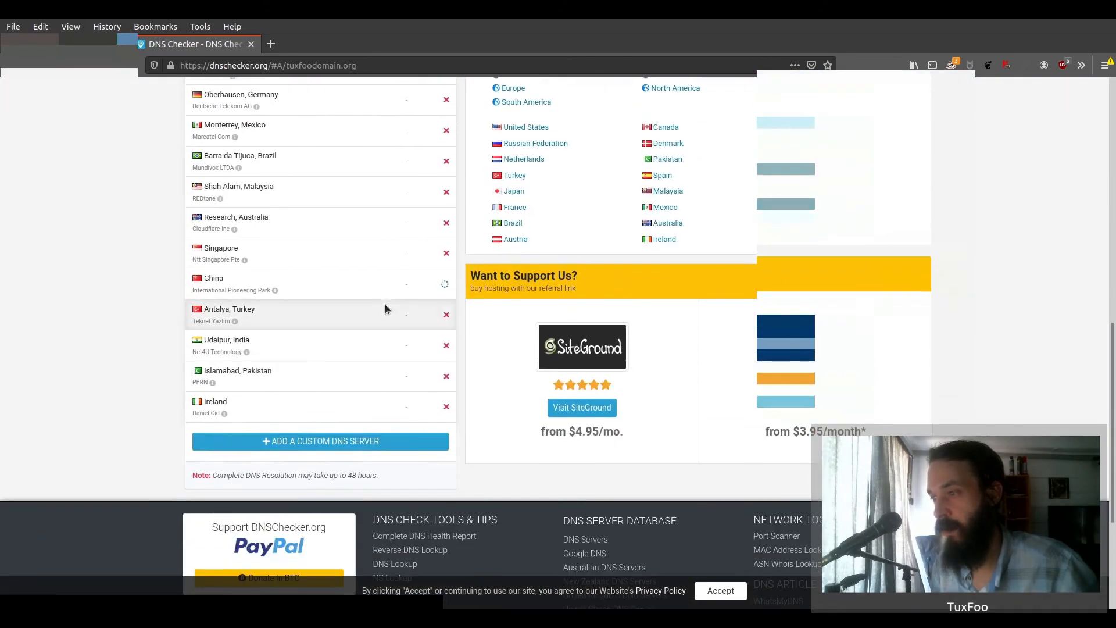
scroll(385, 305, "up", 6)
scroll(386, 311, "up", 5)
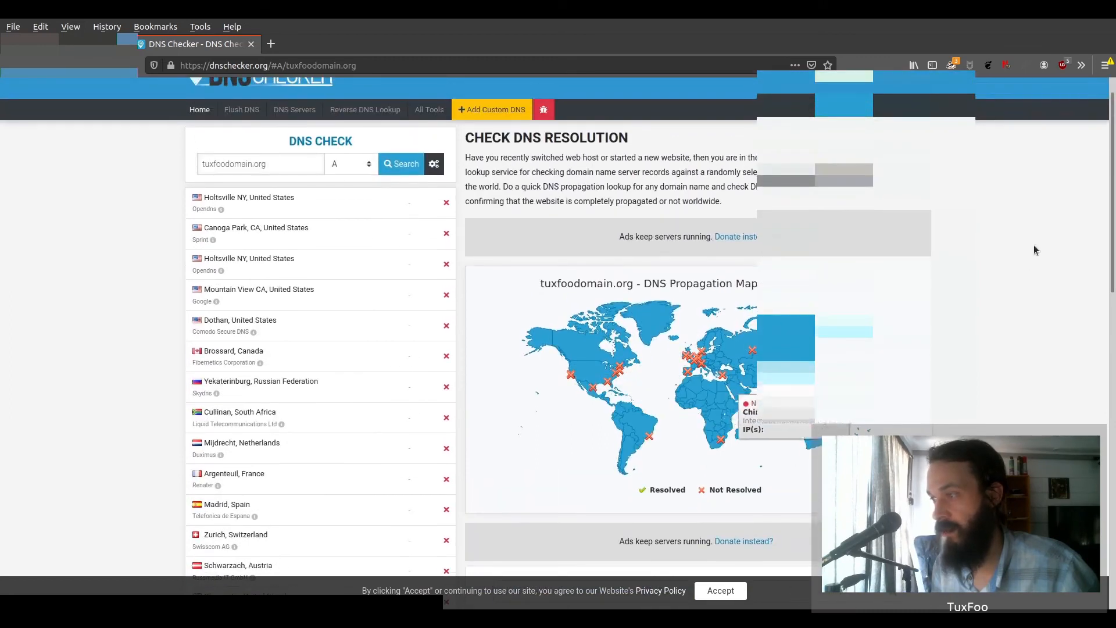
mouse_move(732, 379)
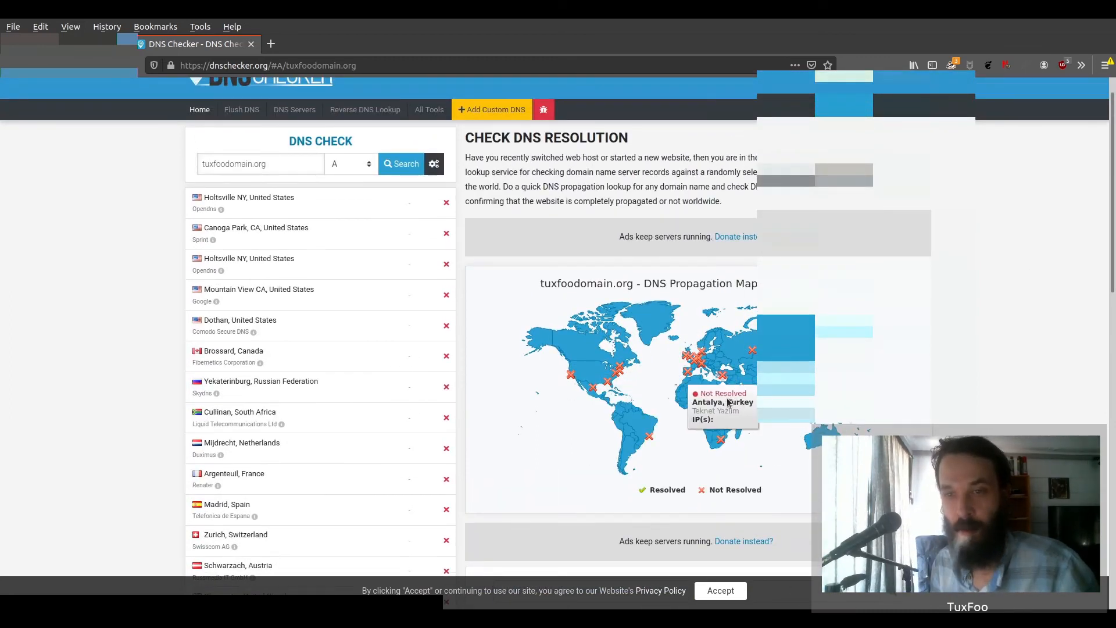
scroll(427, 340, "up", 1)
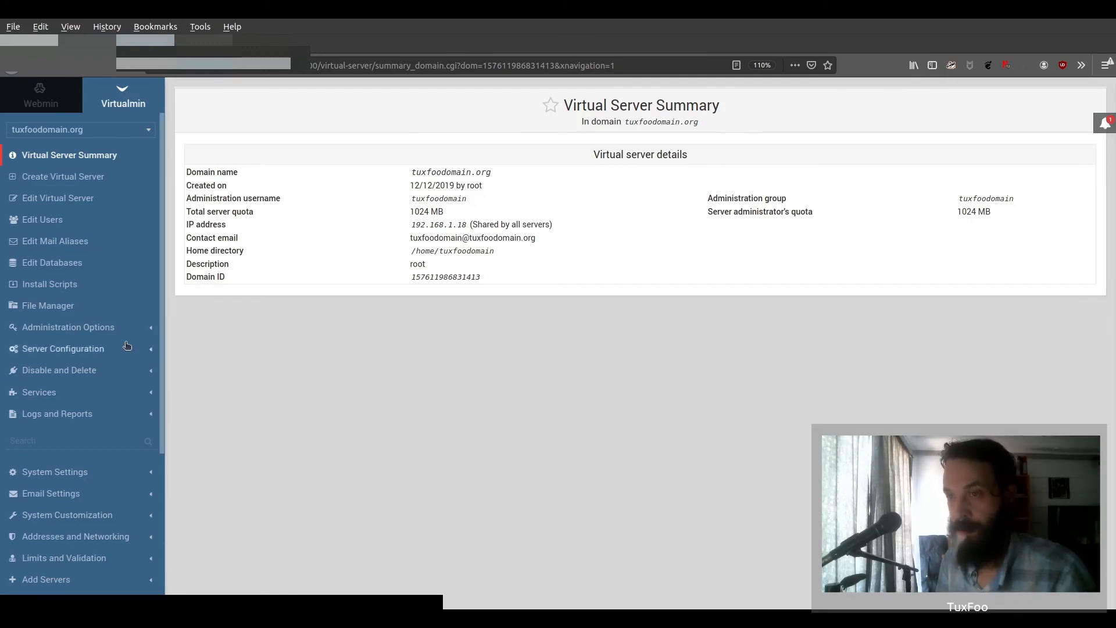
left_click(111, 395)
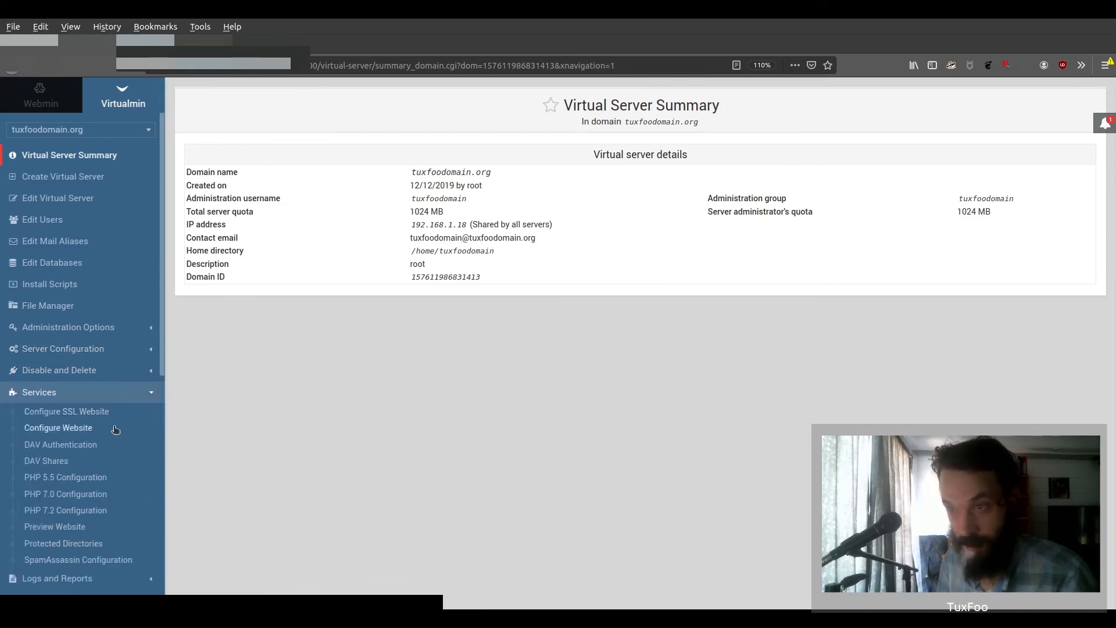
left_click(76, 427)
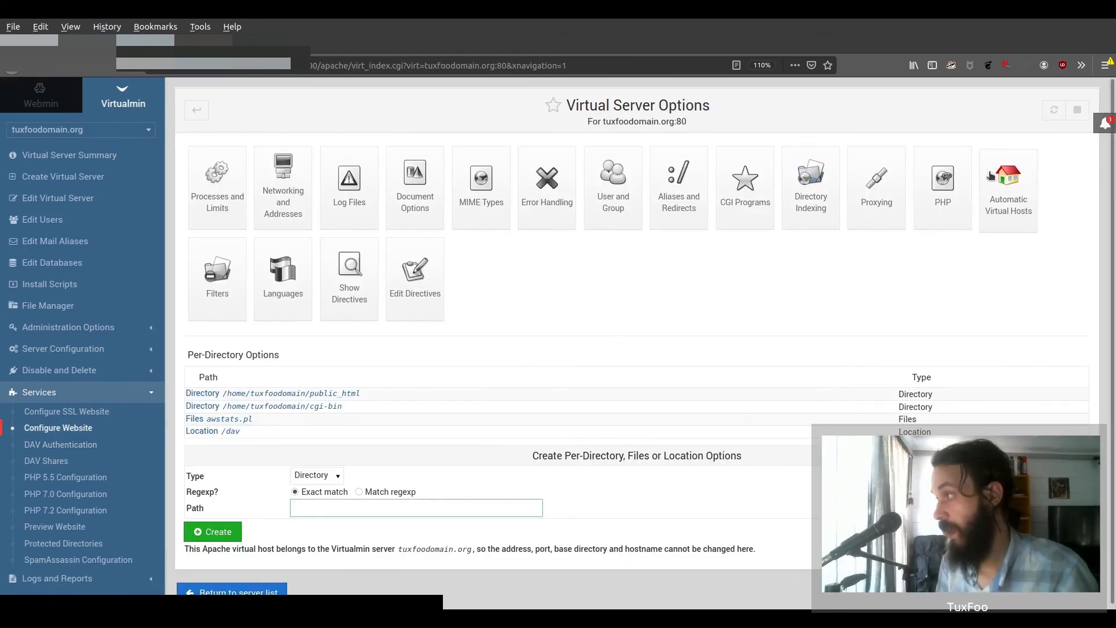
left_click(679, 185)
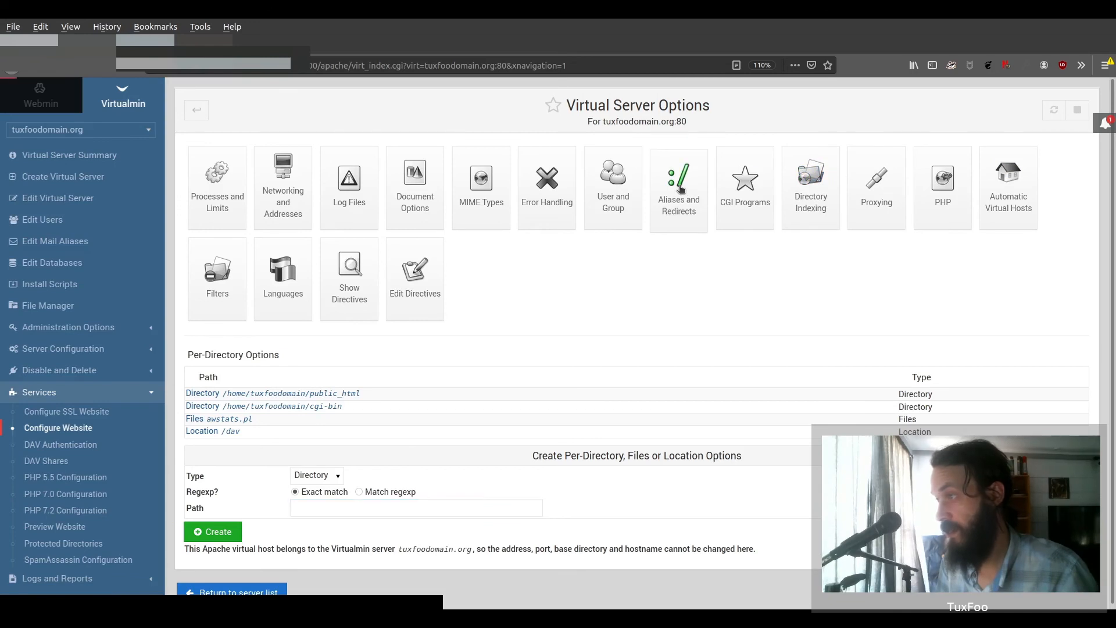
left_click(508, 296)
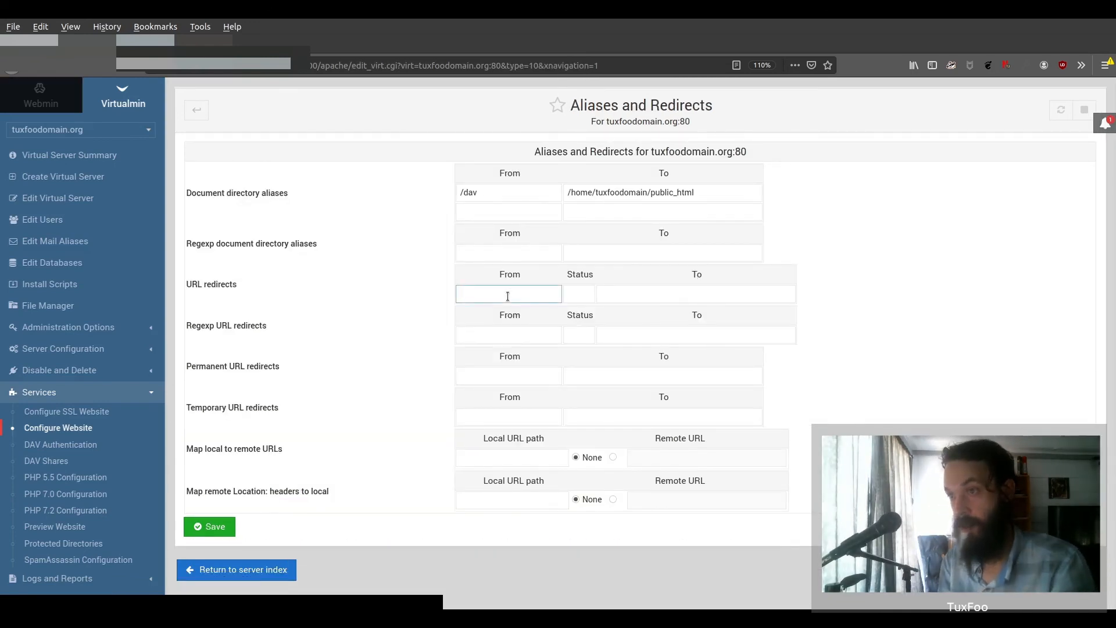
type("/")
key("Tab")
key("Tab")
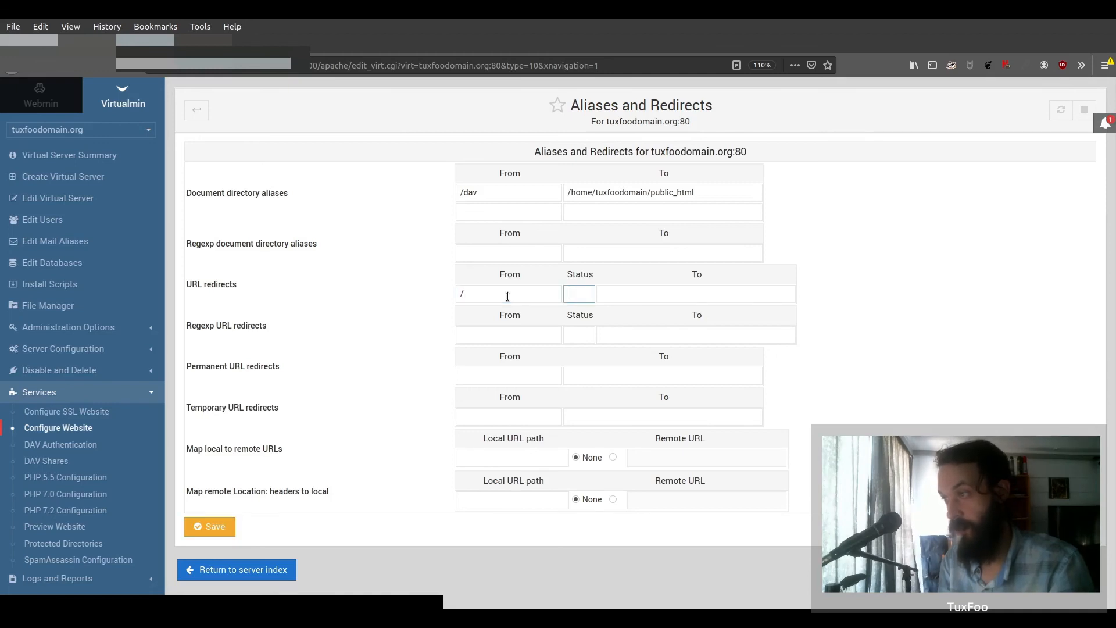
type("ht")
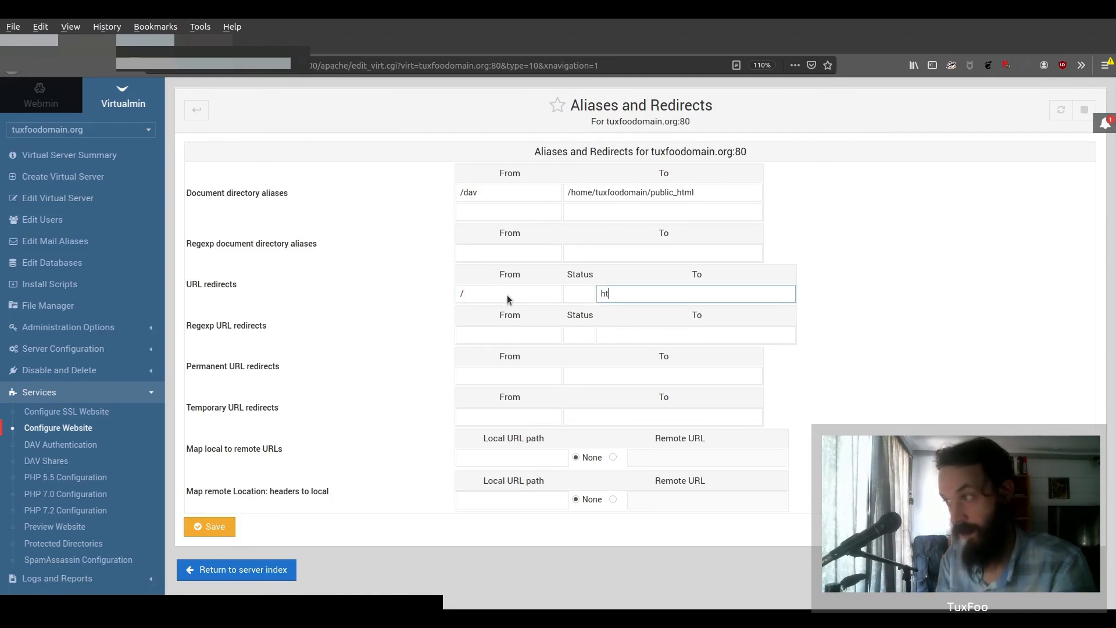
type("tps://tuxfoodom")
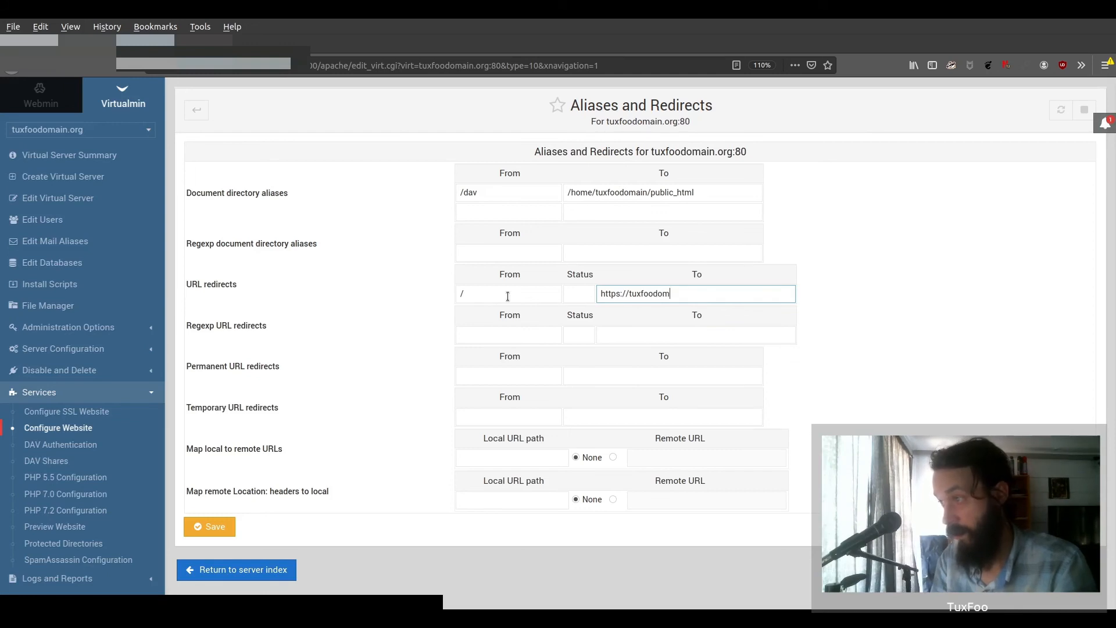
type("ain.org")
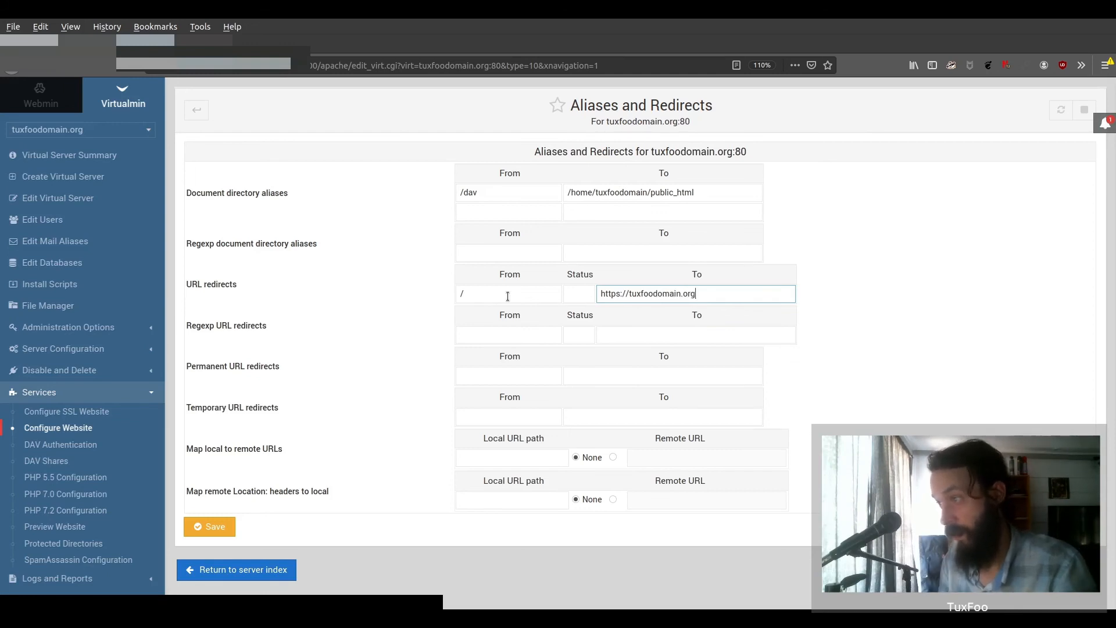
type("/")
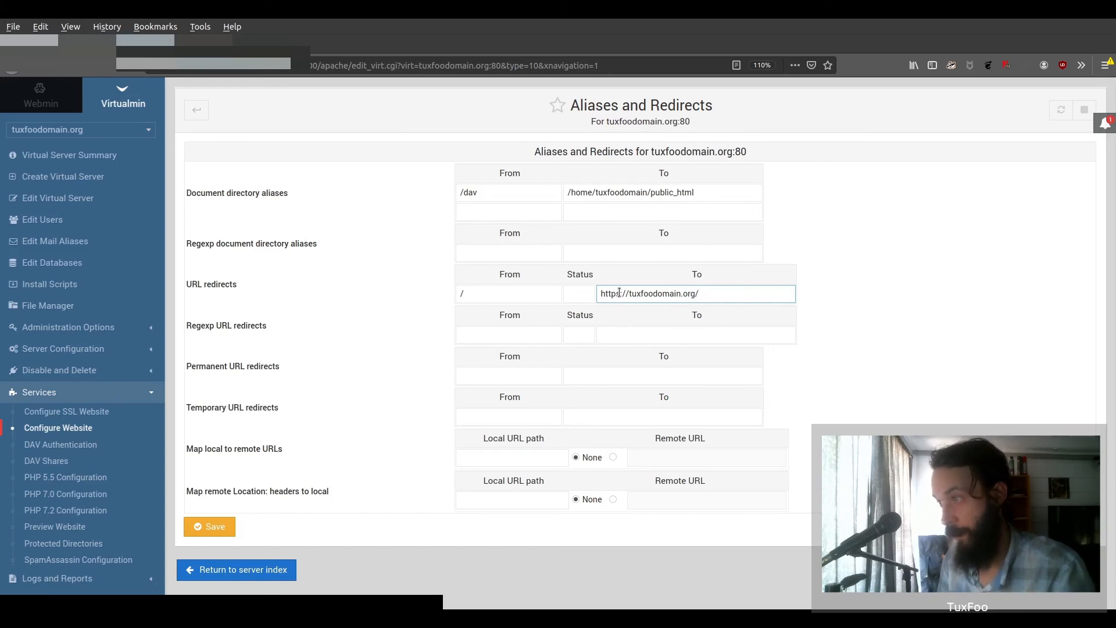
left_click(496, 372)
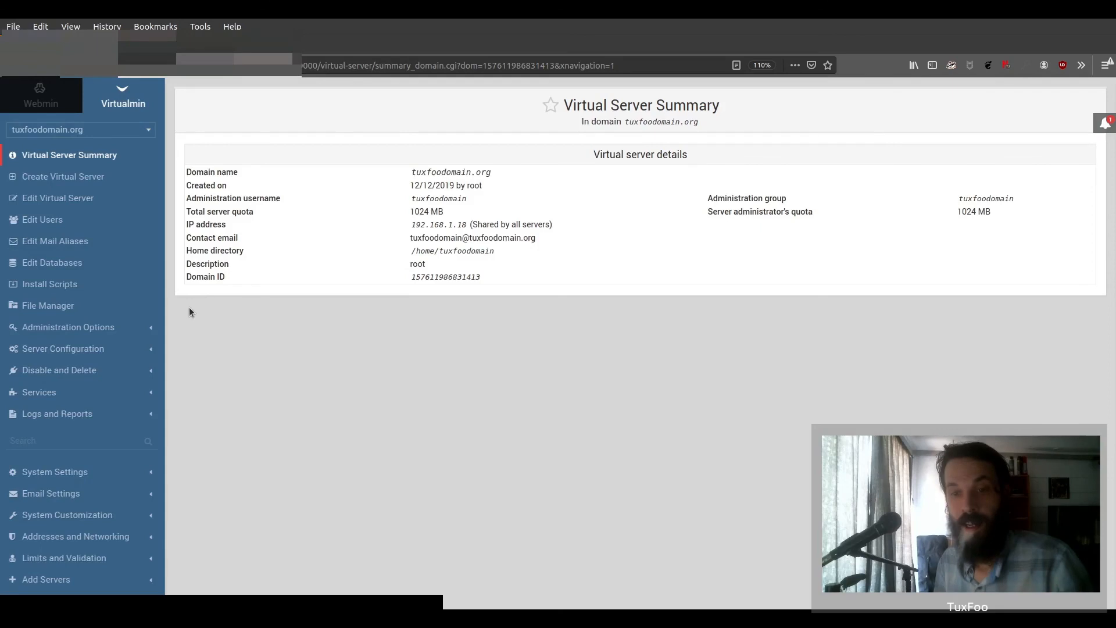
scroll(139, 279, "down", 4)
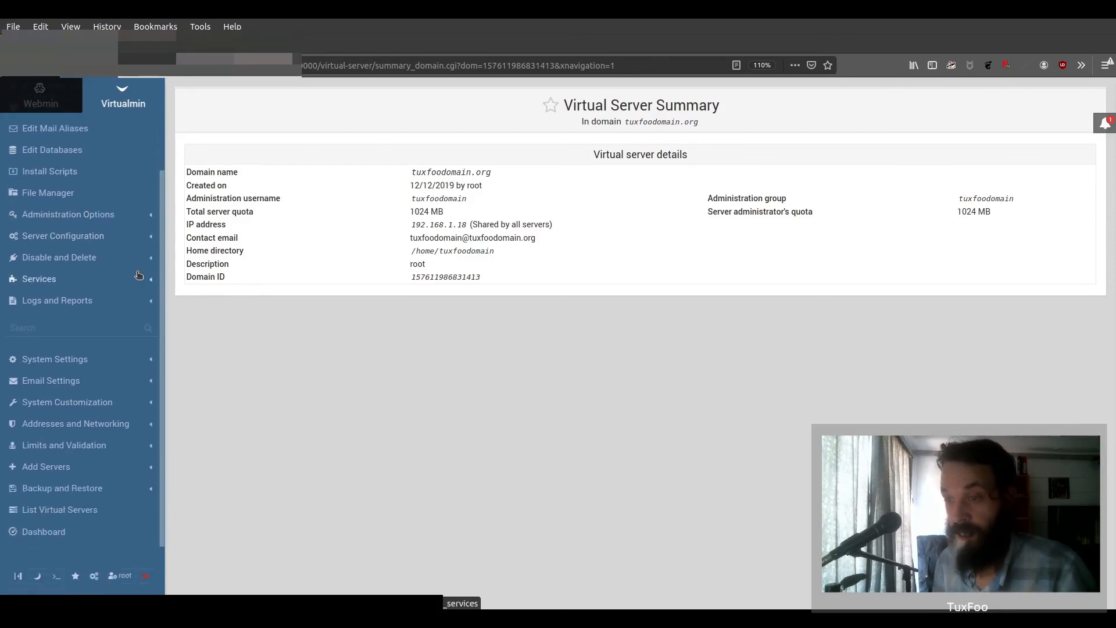
left_click(56, 577)
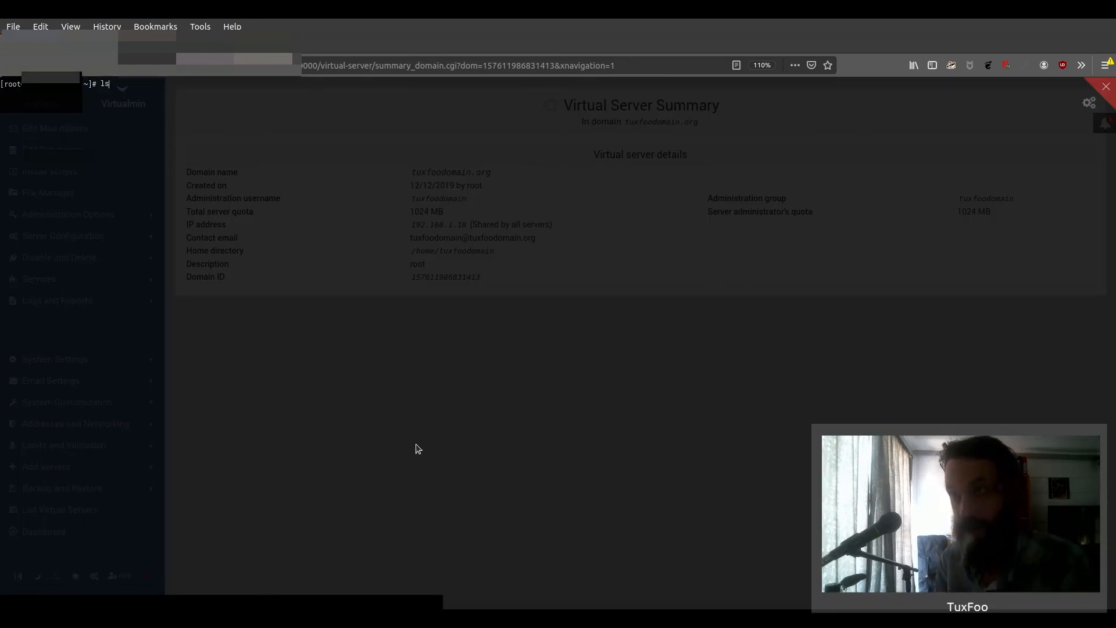
type("ls")
key("Return")
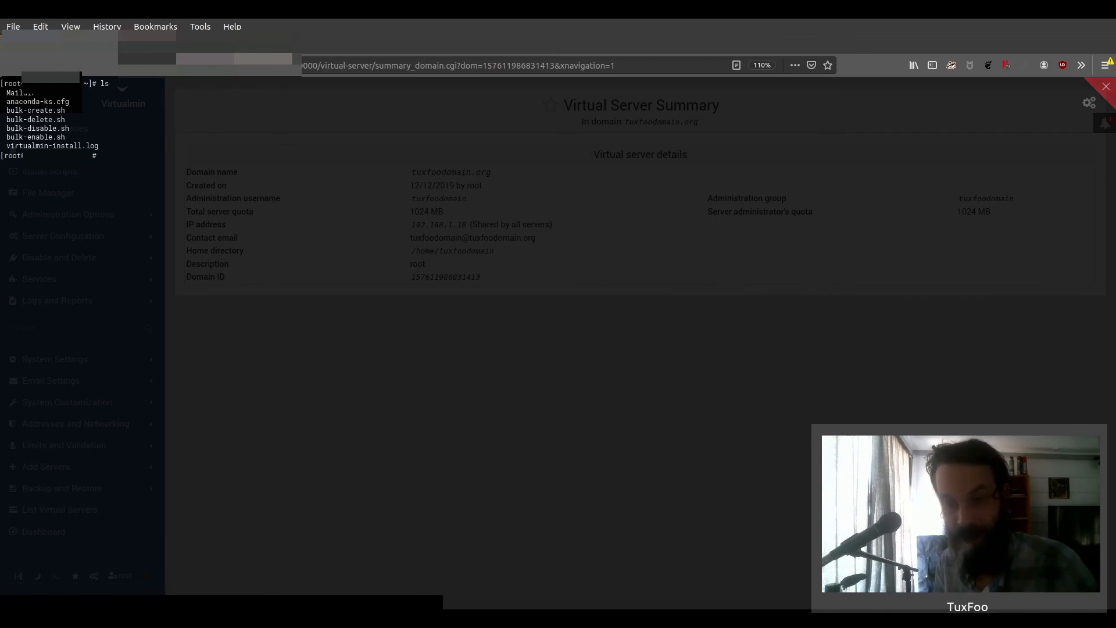
key("F12")
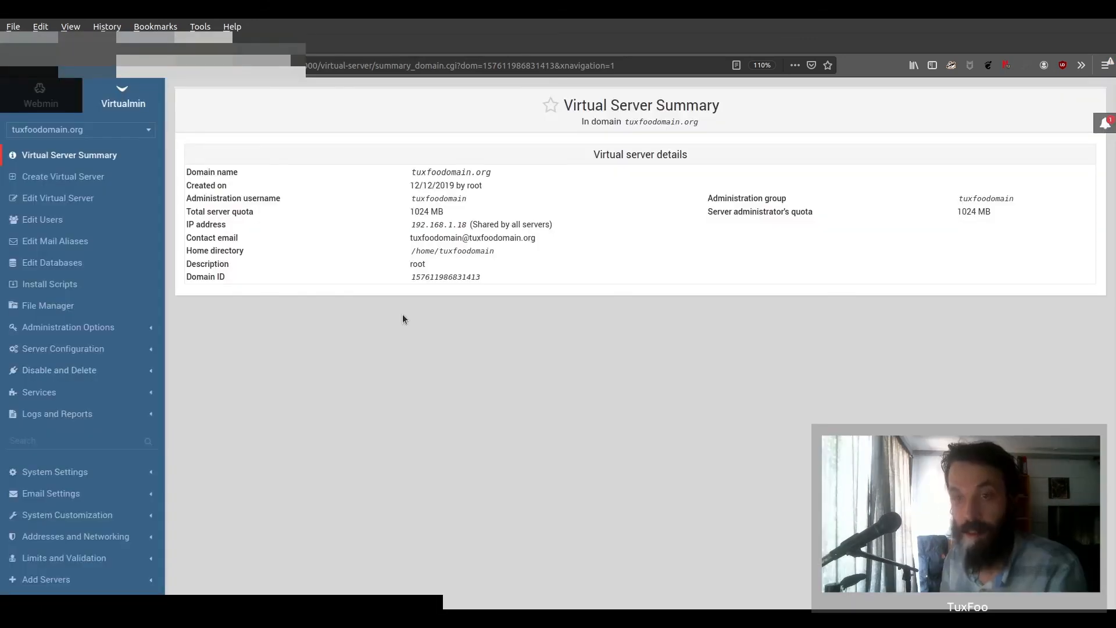
- Start a new virtual server for hello.tuxfoodomain.org and replace the prefilled administration password
left_click(86, 178)
left_click(489, 182)
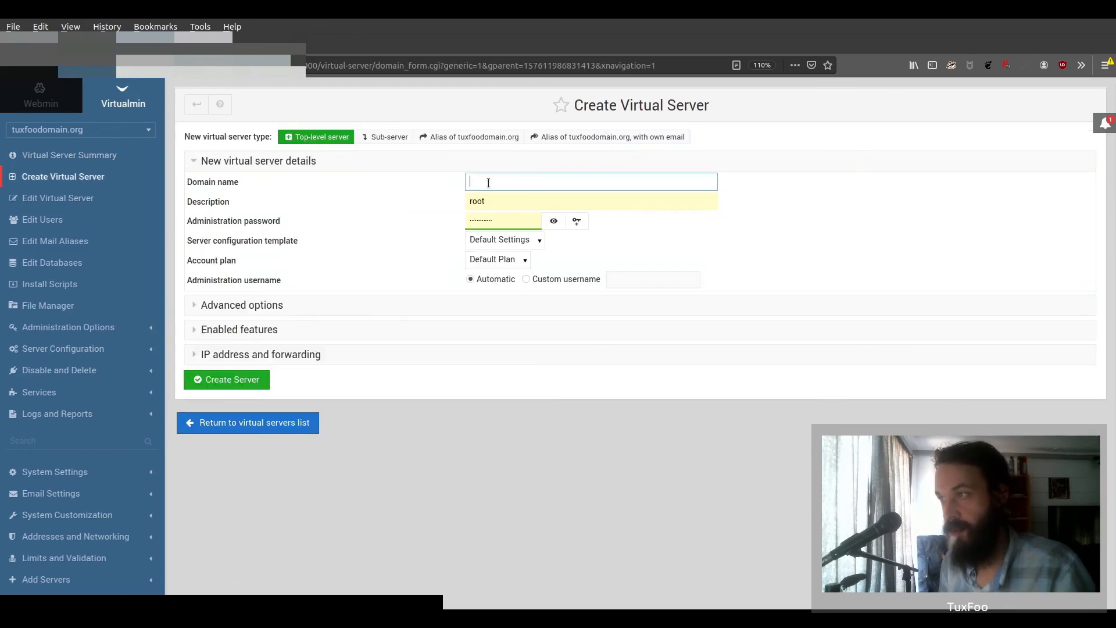
type("hello.tuxfoodomain.org")
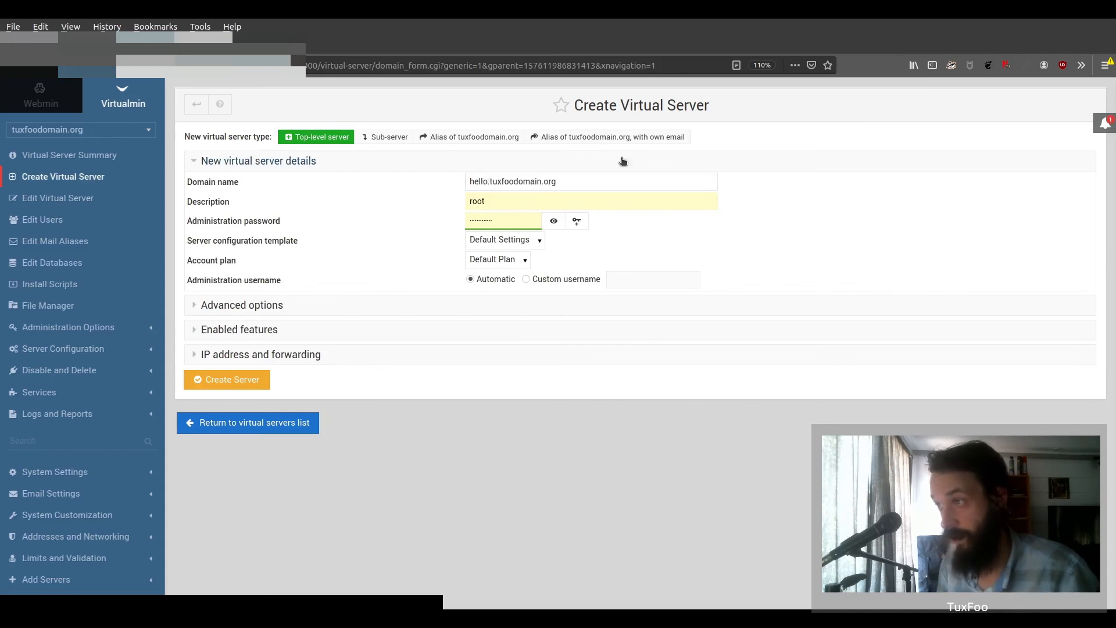
left_click_drag(503, 212, 417, 213)
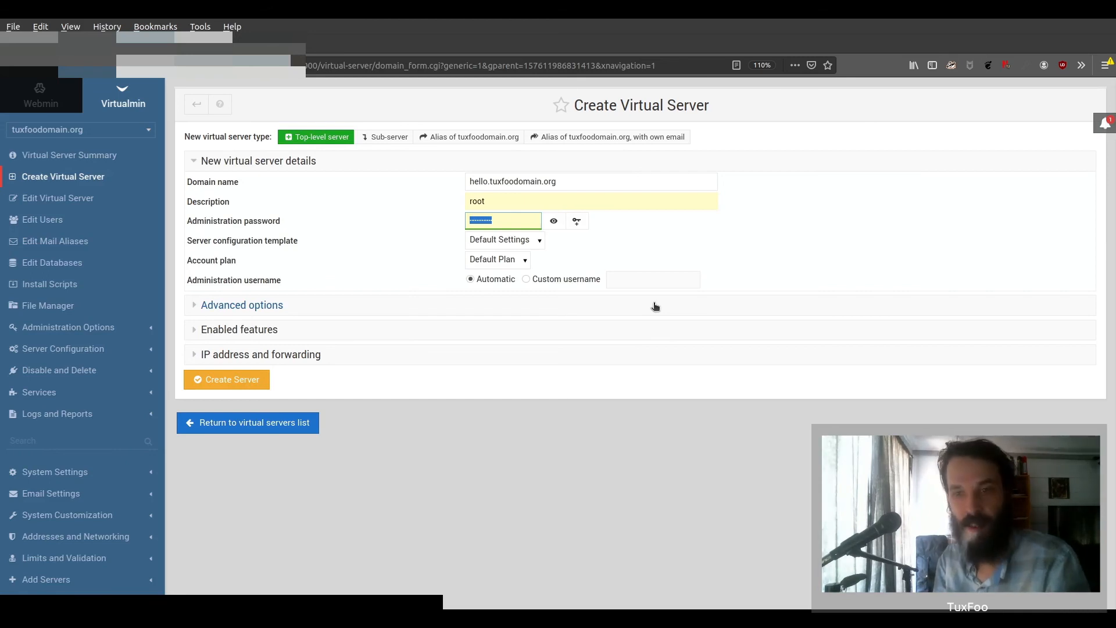
type("p")
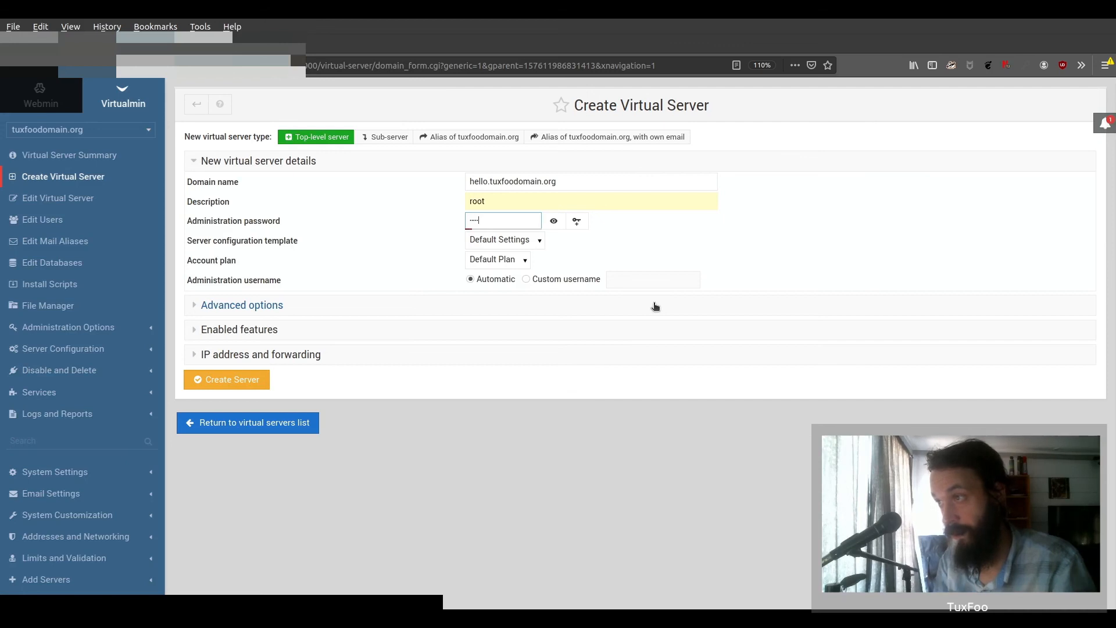
- Set the server description to 'Bobs Server' and create the server
left_click(512, 198)
left_click(499, 365)
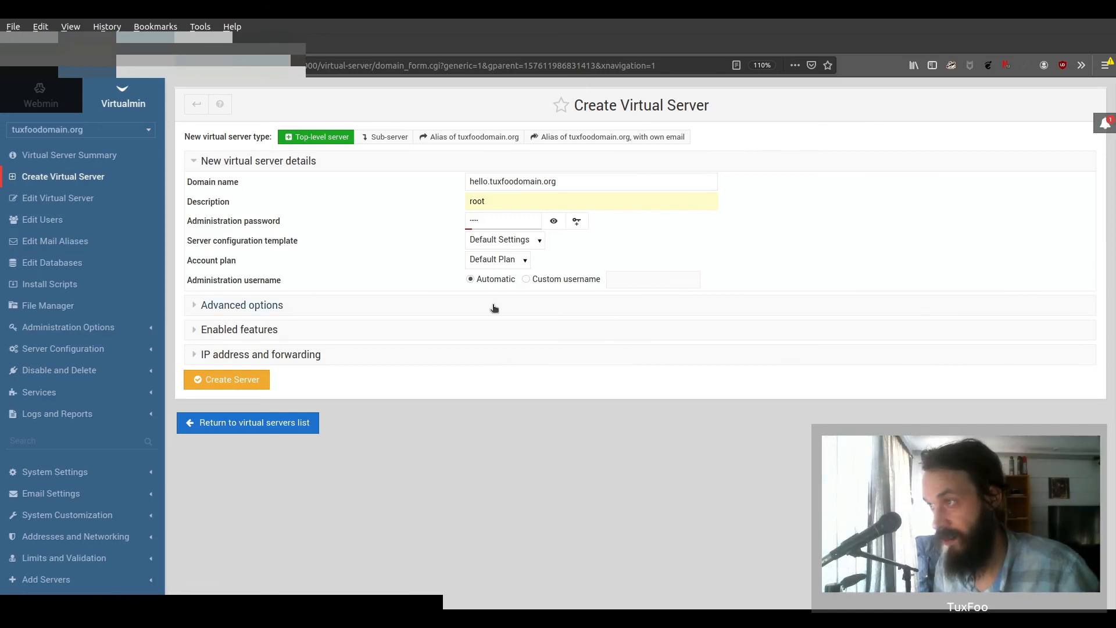
double_click(708, 201)
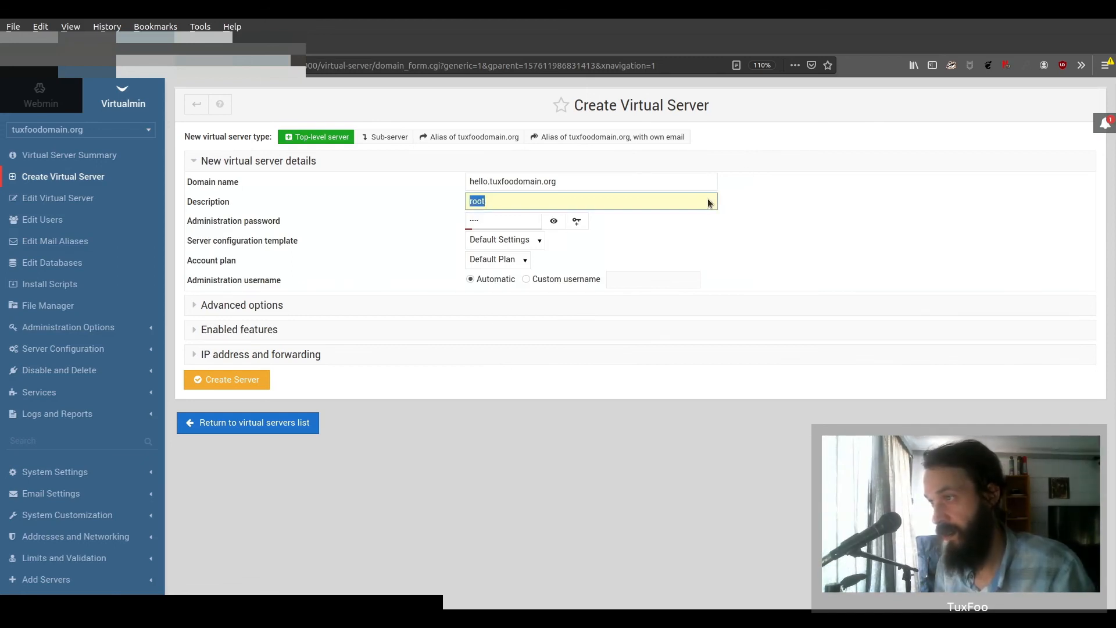
key("BackSpace")
type("Bo")
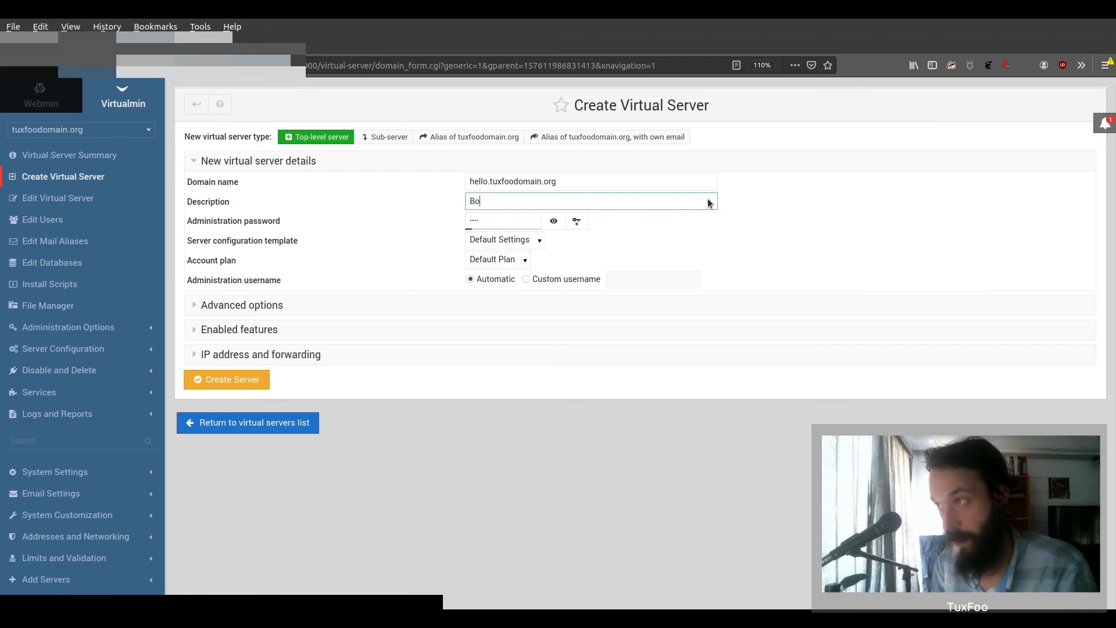
type("bs Server")
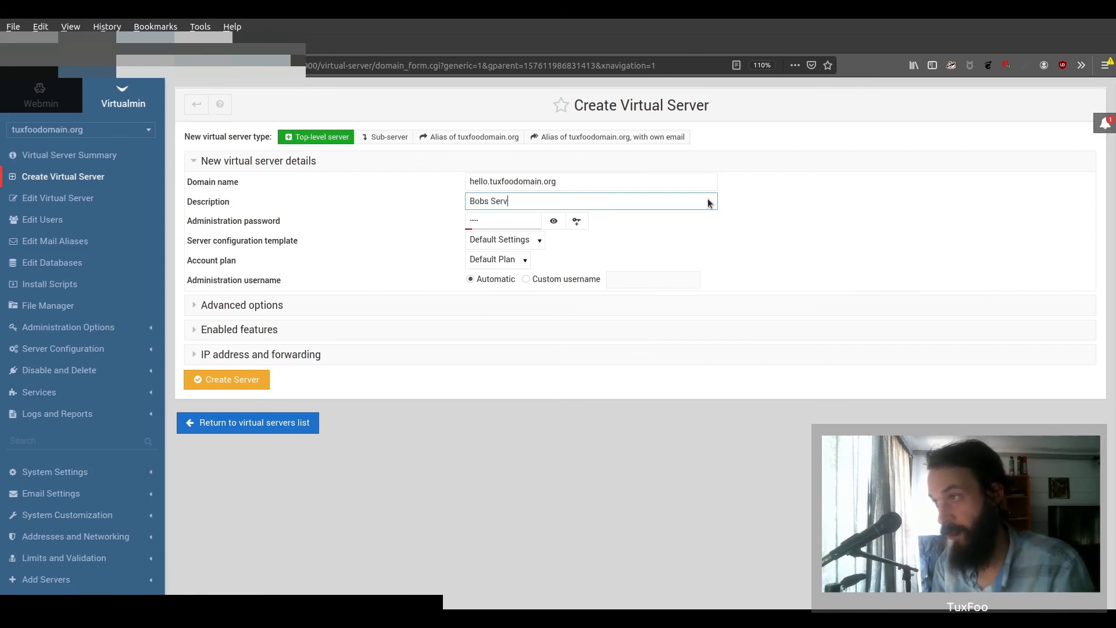
left_click(560, 393)
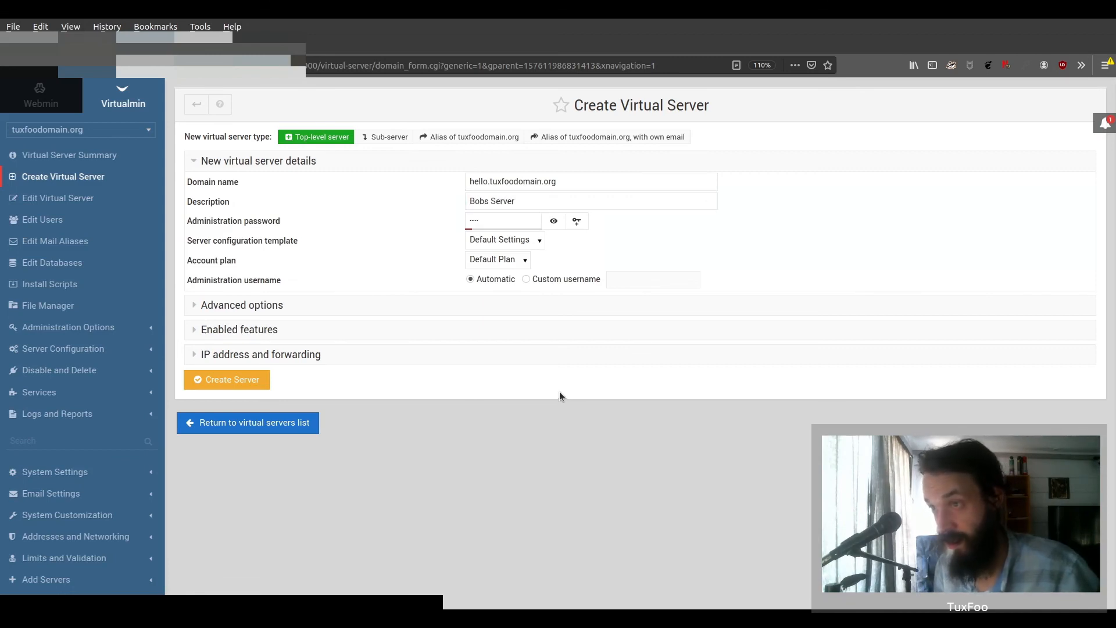
left_click(256, 383)
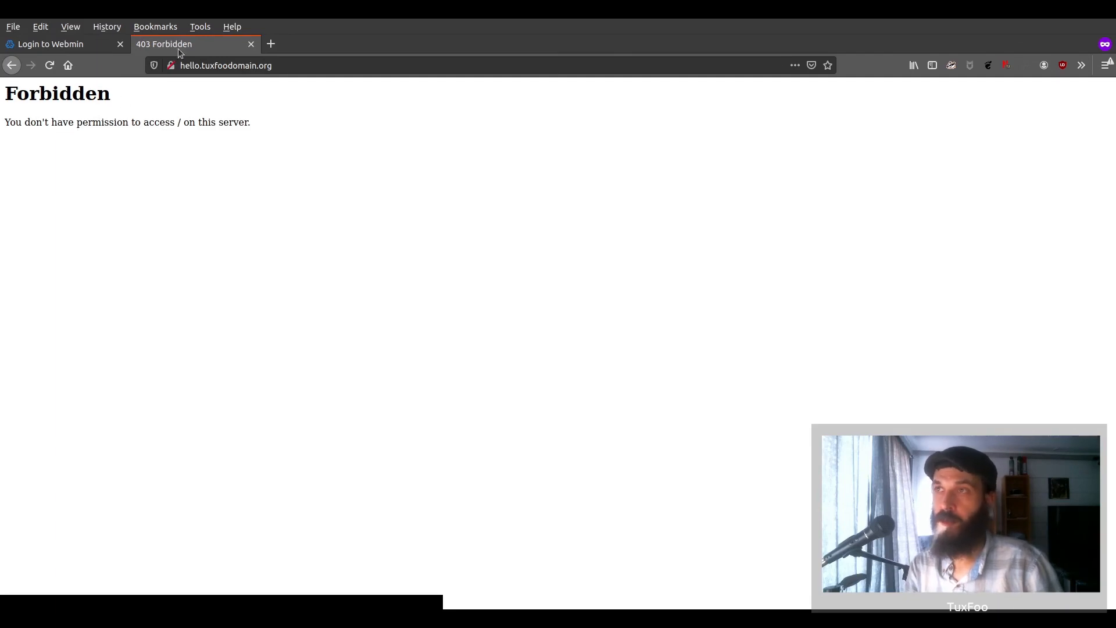
- Glance at the site's 403 Forbidden page and return to the Webmin login page
left_click_drag(6, 93, 112, 95)
left_click(126, 120)
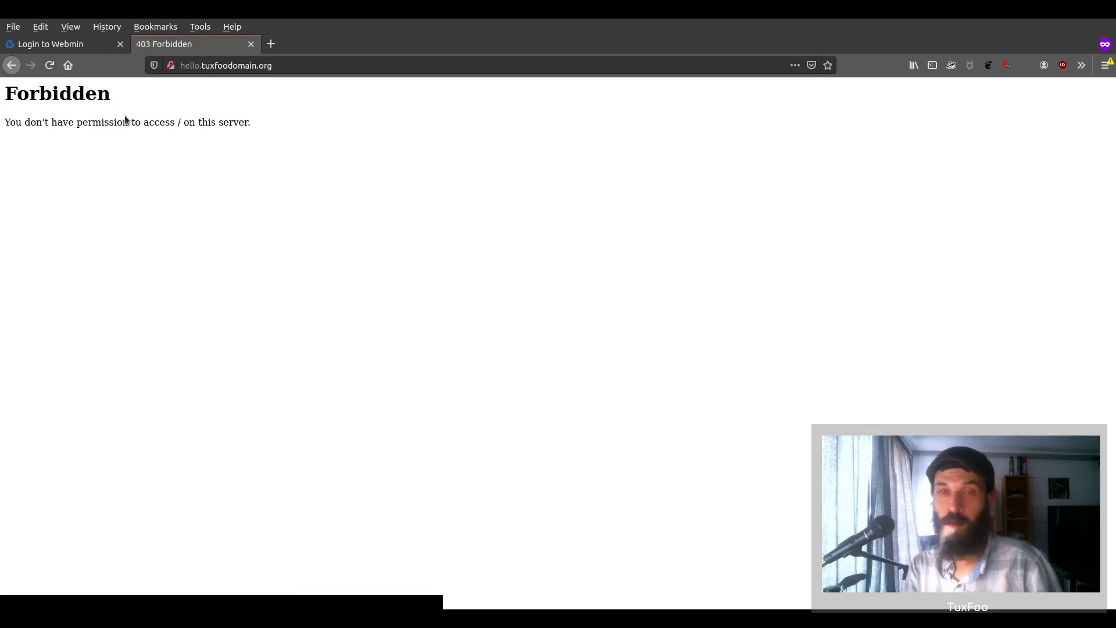
left_click(59, 44)
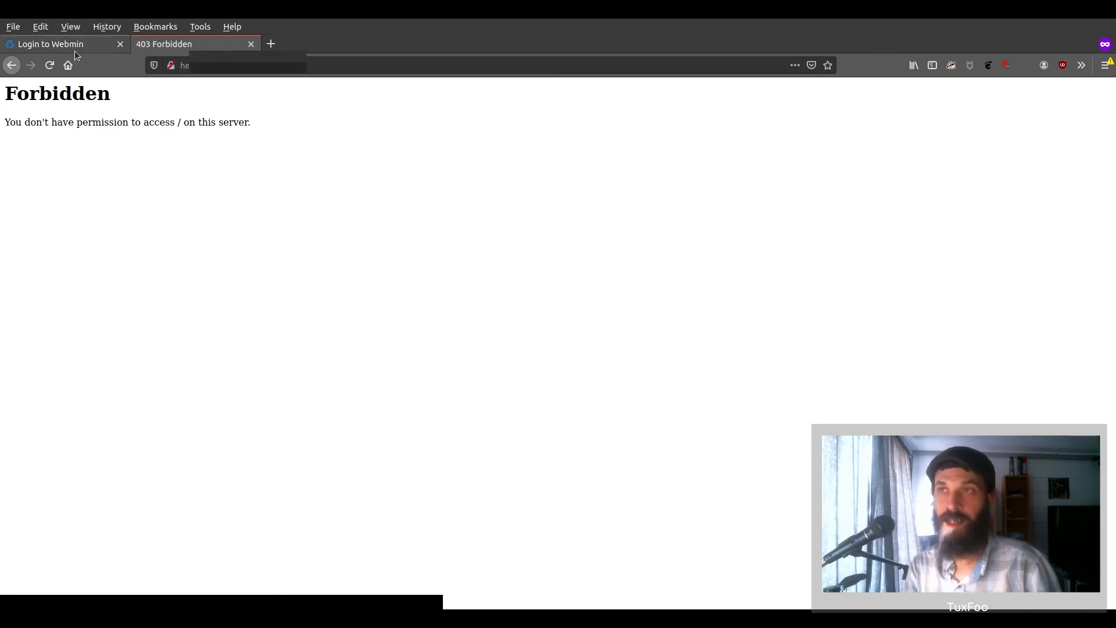
- Sign in with the new server administrator's username and password, correcting a username typo
left_click(543, 266)
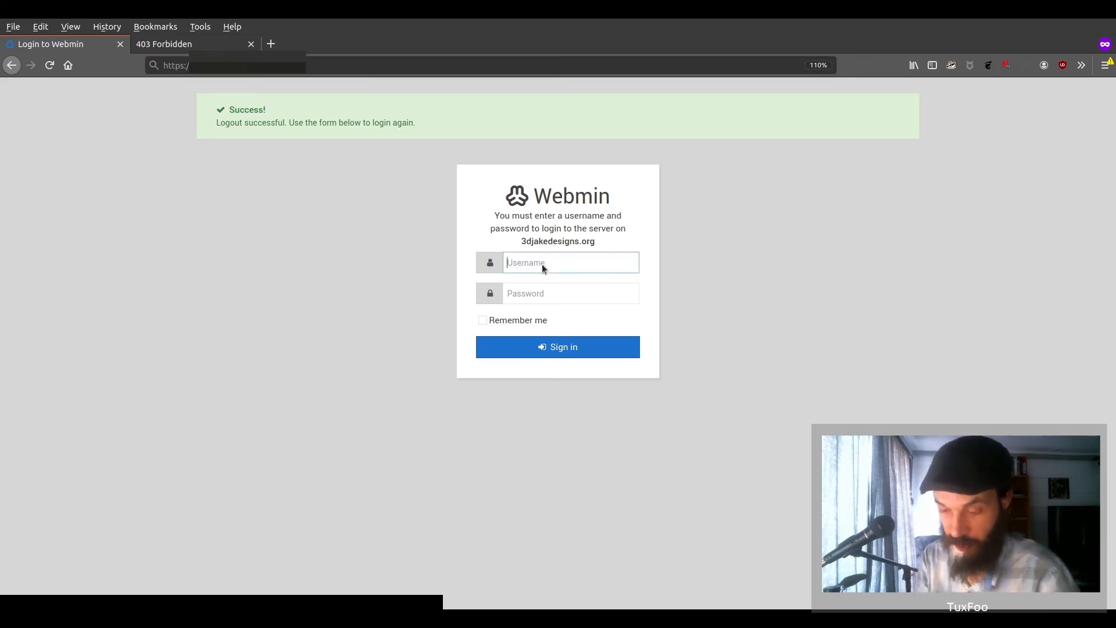
type("heloo")
key("Tab")
left_click(542, 264)
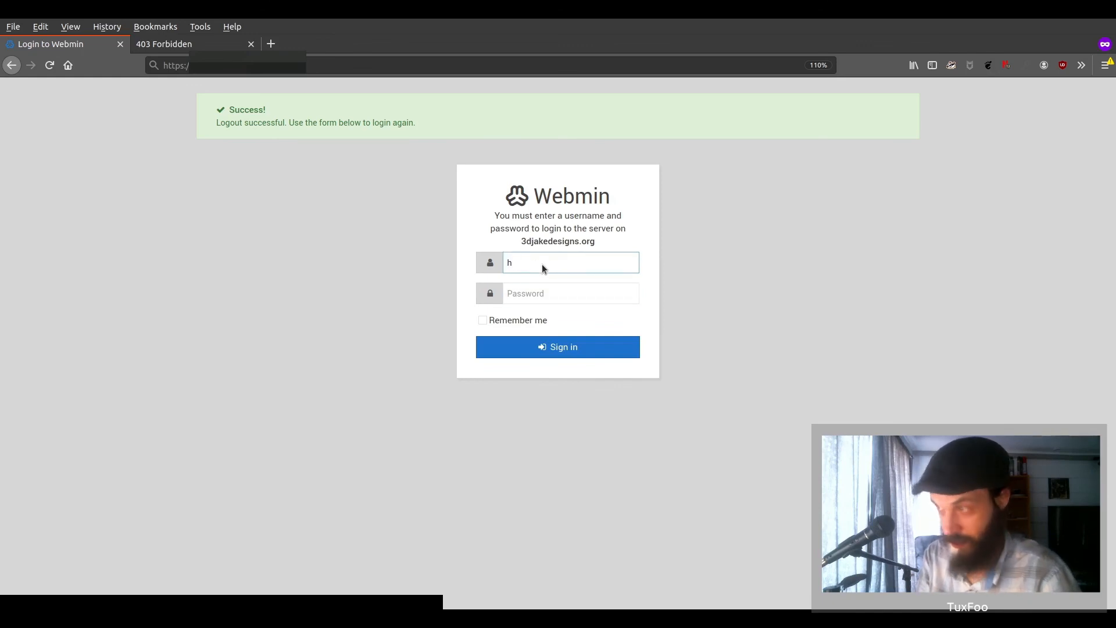
type("o")
key("Tab")
type("***")
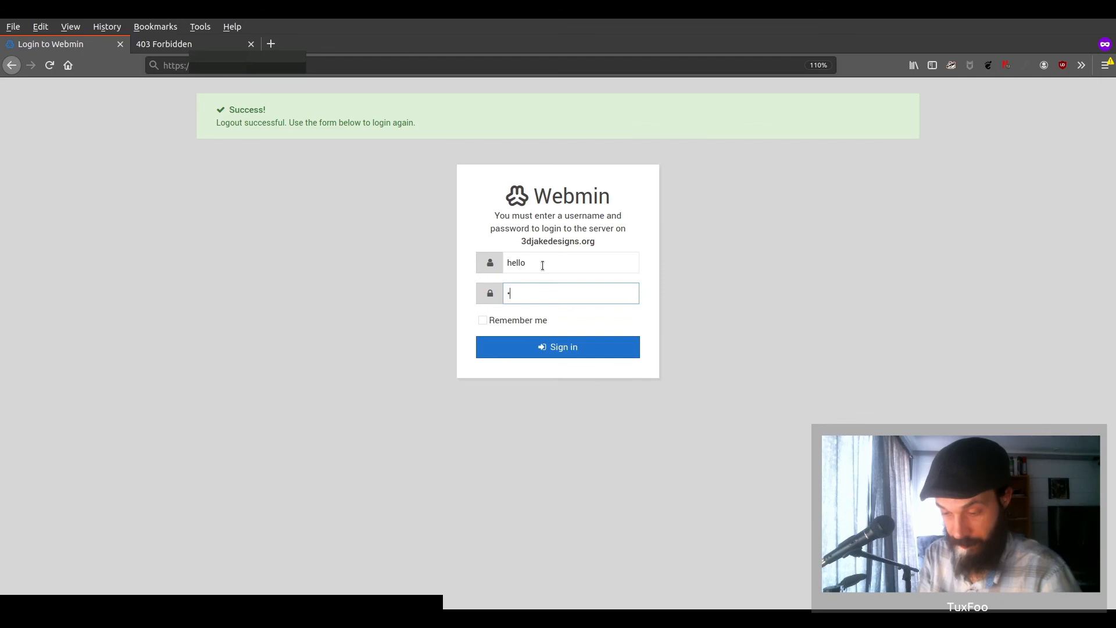
type("**")
key("Return")
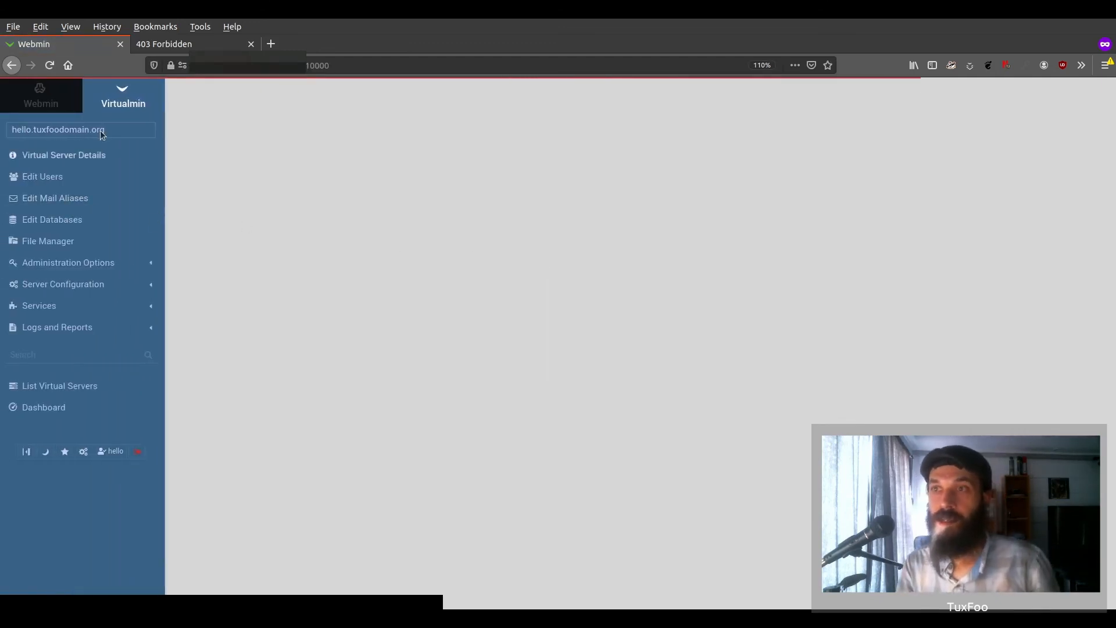
- Browse Server Configuration, Edit Databases and Edit Users, ending in the File Manager at public_html
left_click(109, 265)
left_click(109, 321)
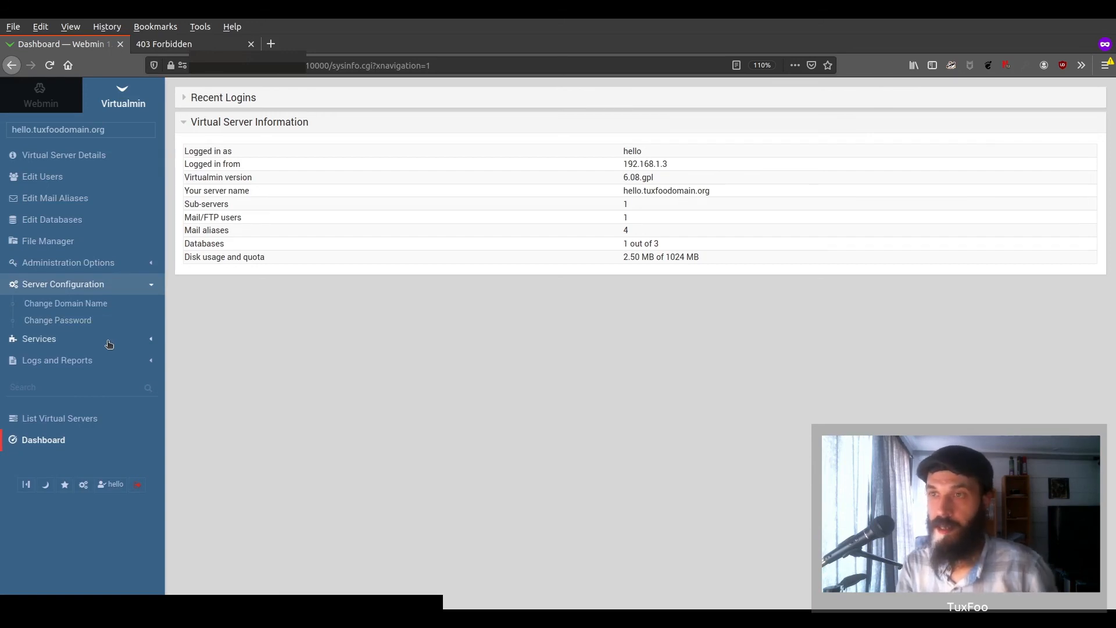
left_click(47, 240)
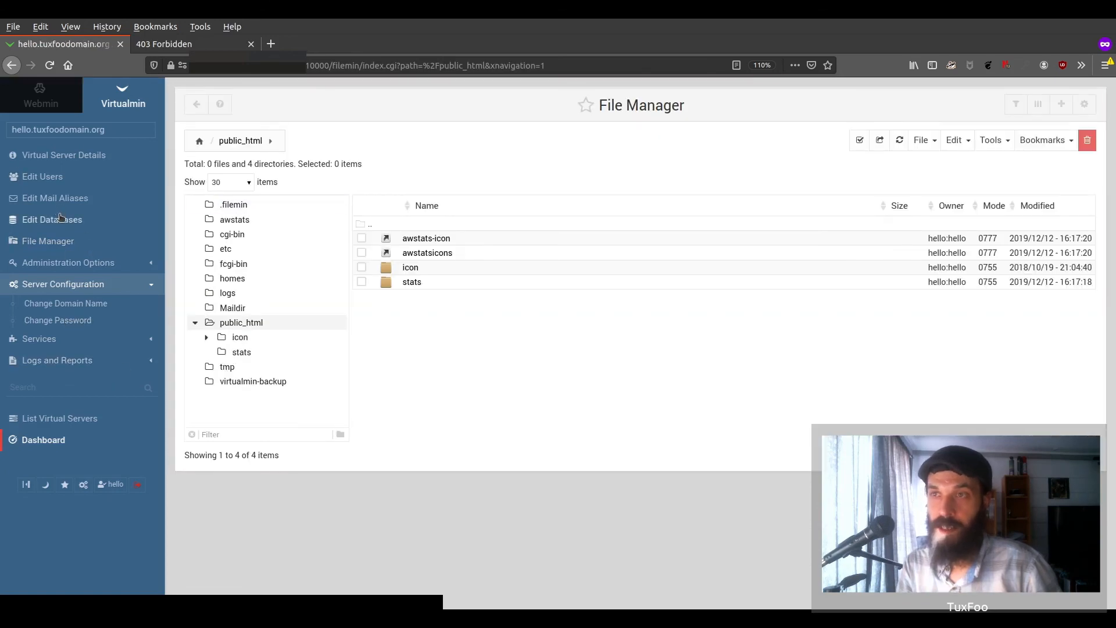
left_click(60, 218)
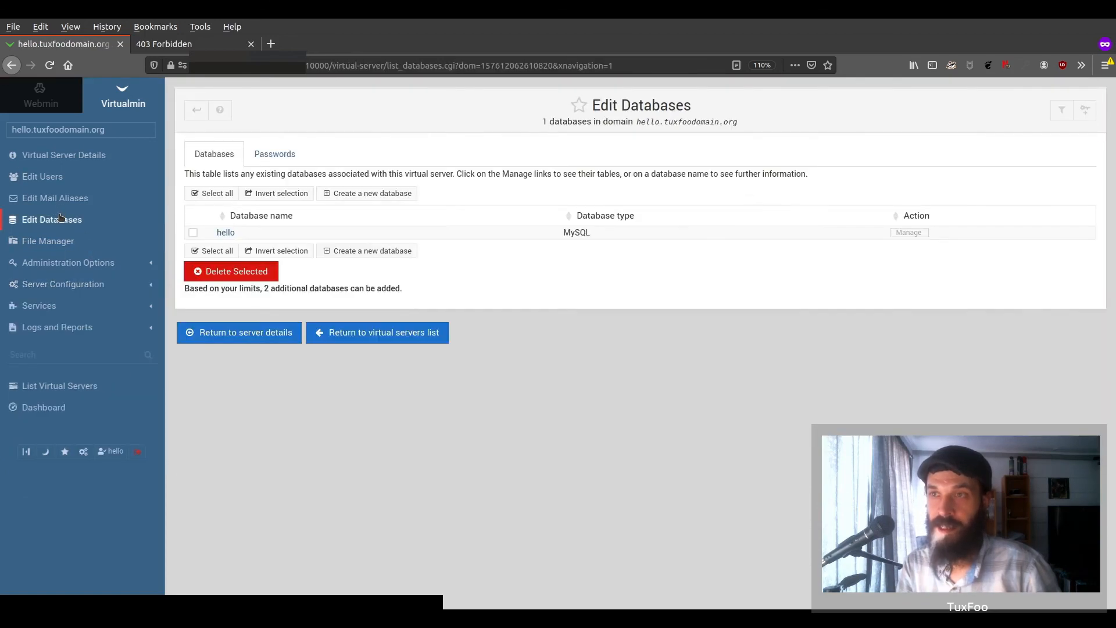
left_click(64, 248)
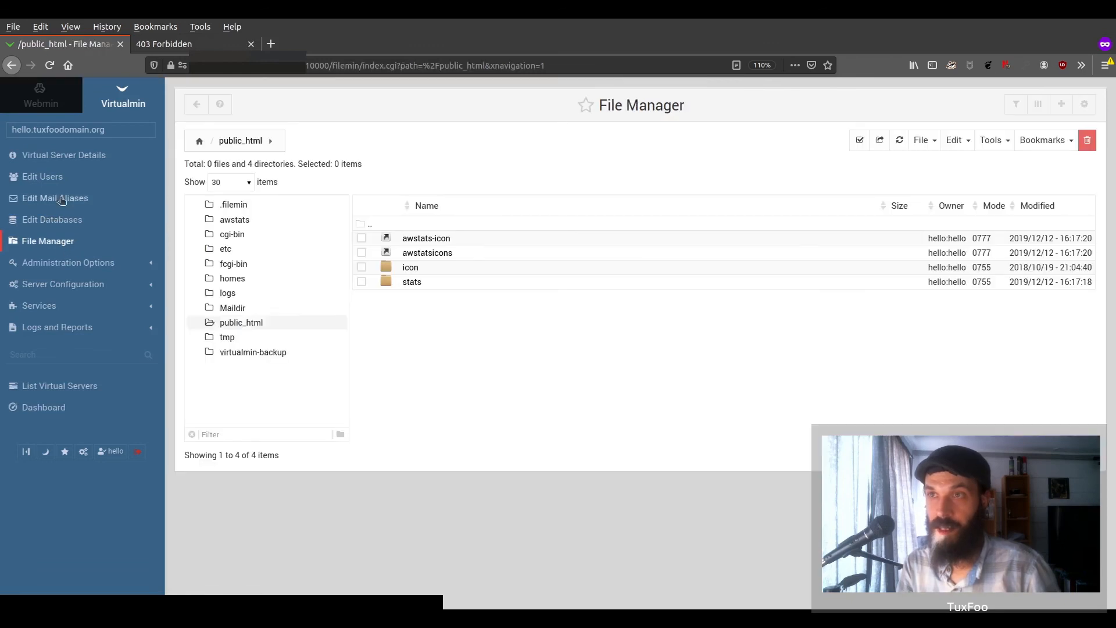
left_click(55, 184)
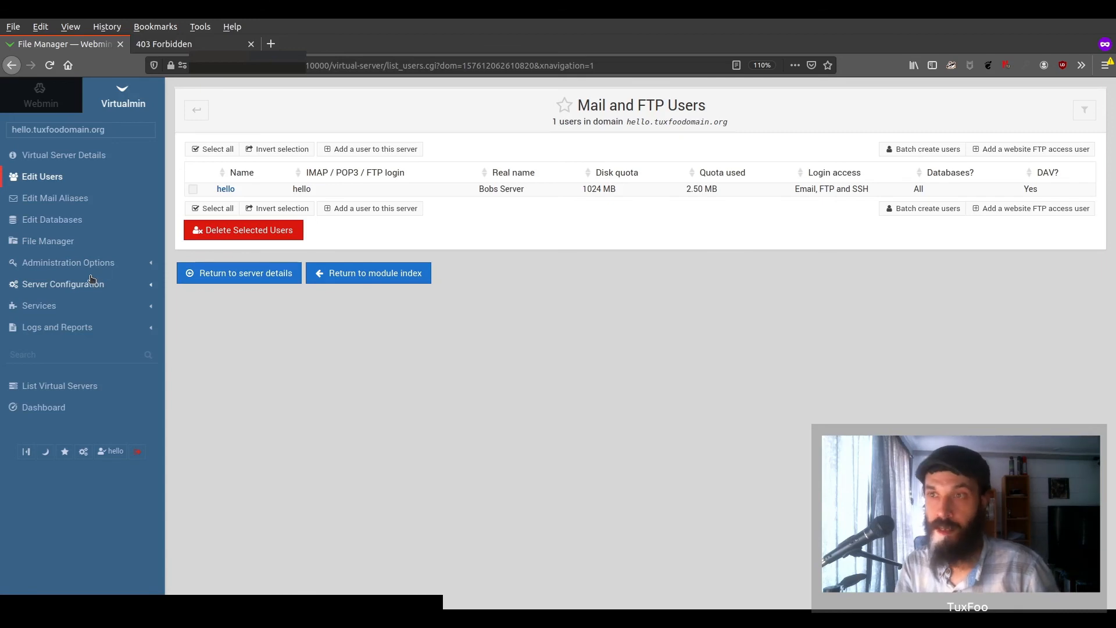
left_click(69, 242)
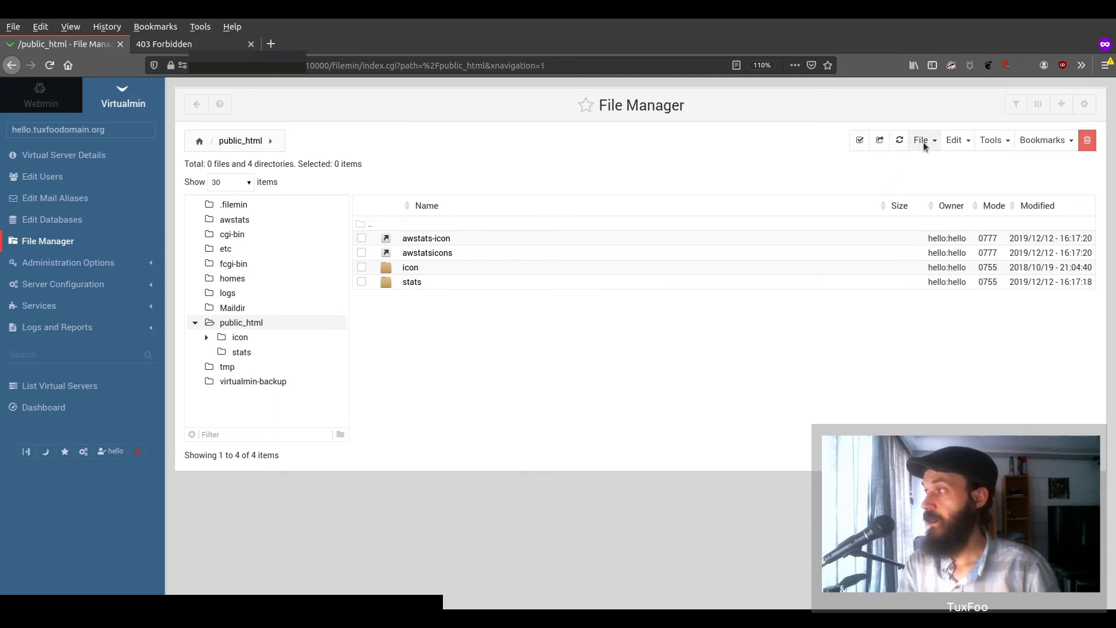
- Create a new file named index.html in public_html
left_click(924, 143)
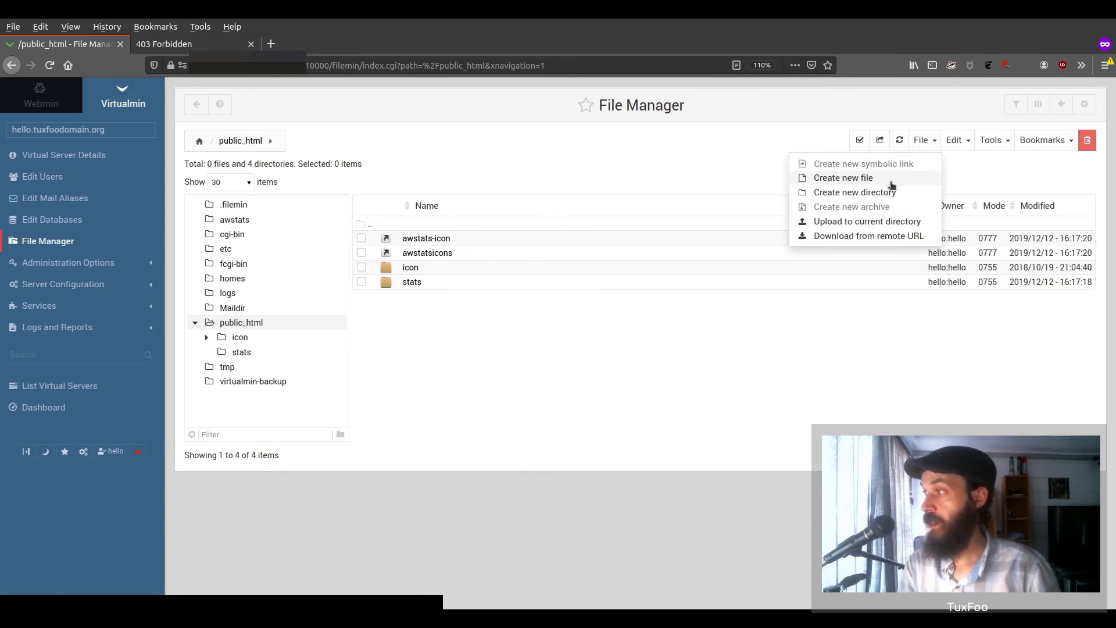
left_click(857, 178)
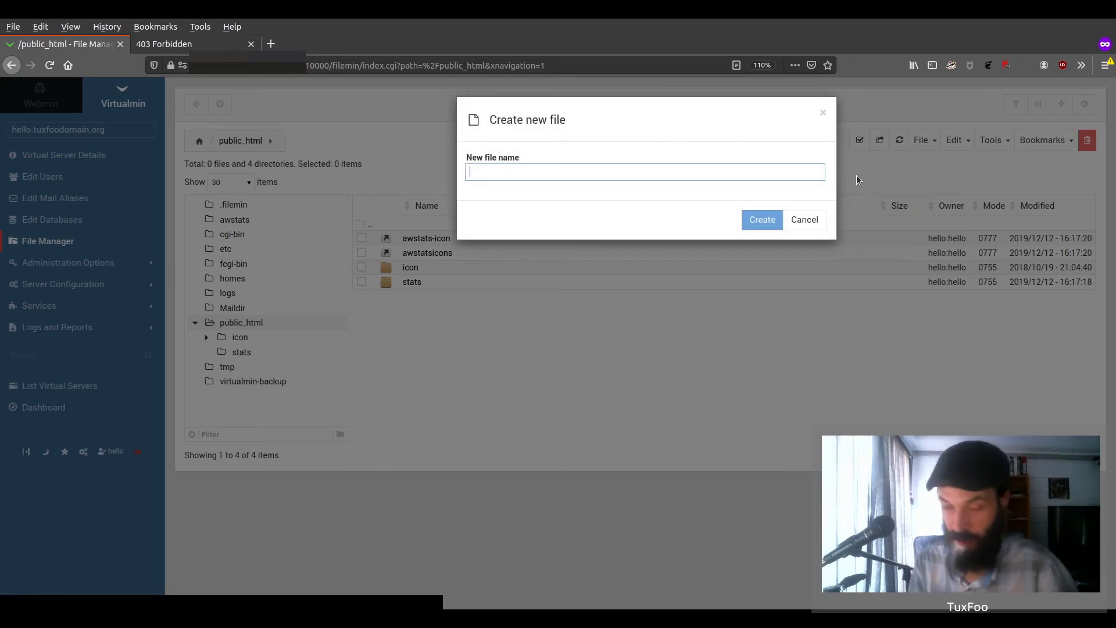
type("index.html")
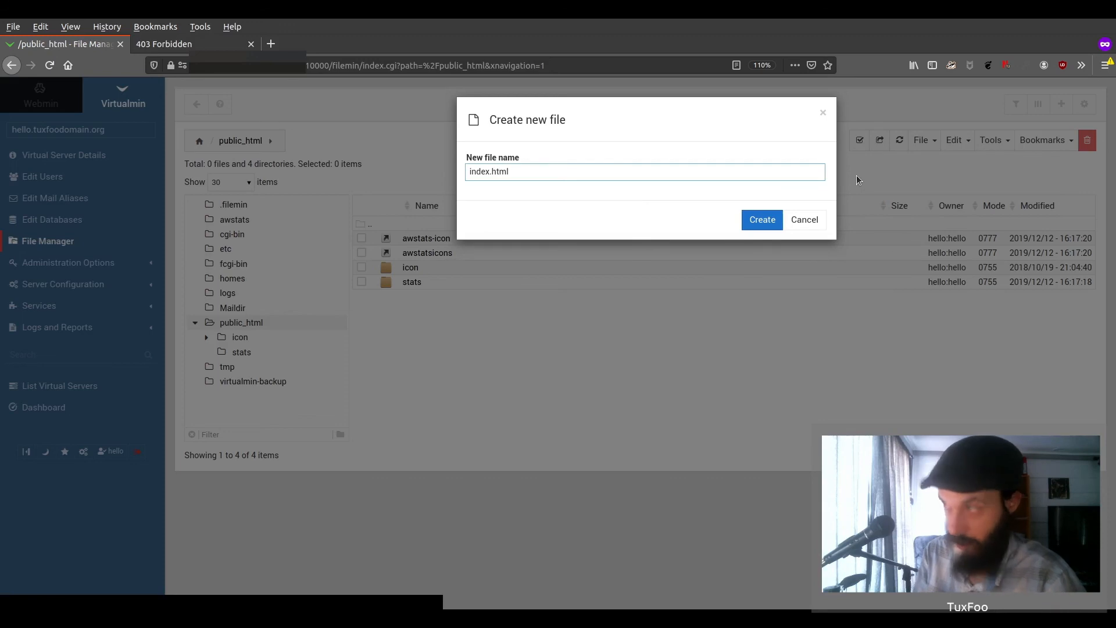
key("Return")
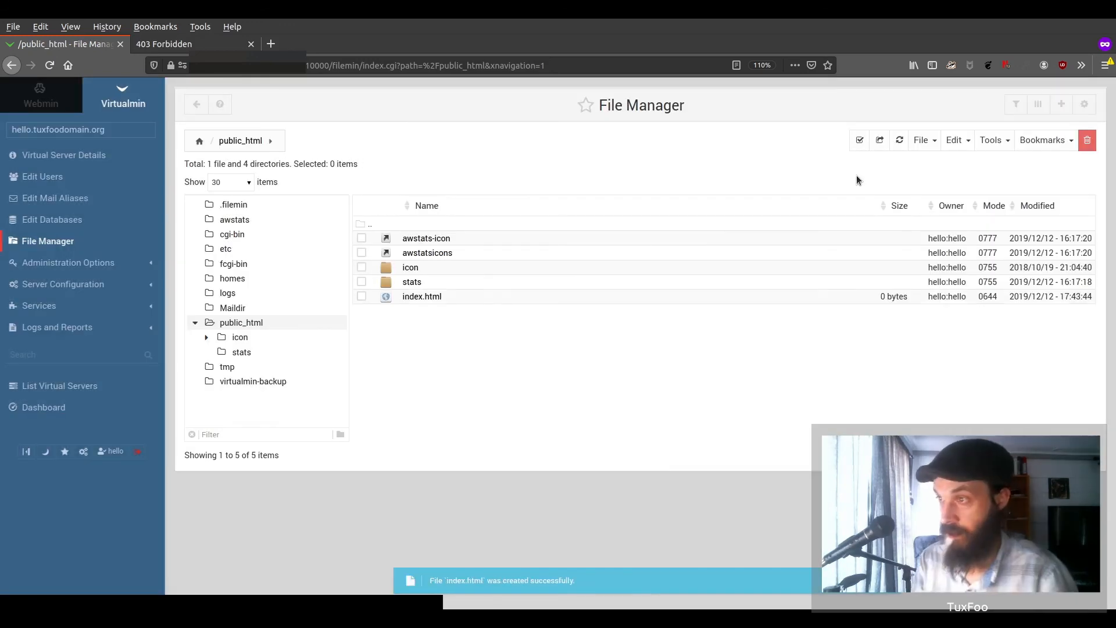
- Edit index.html to contain 'Hello World' and save it
right_click(431, 303)
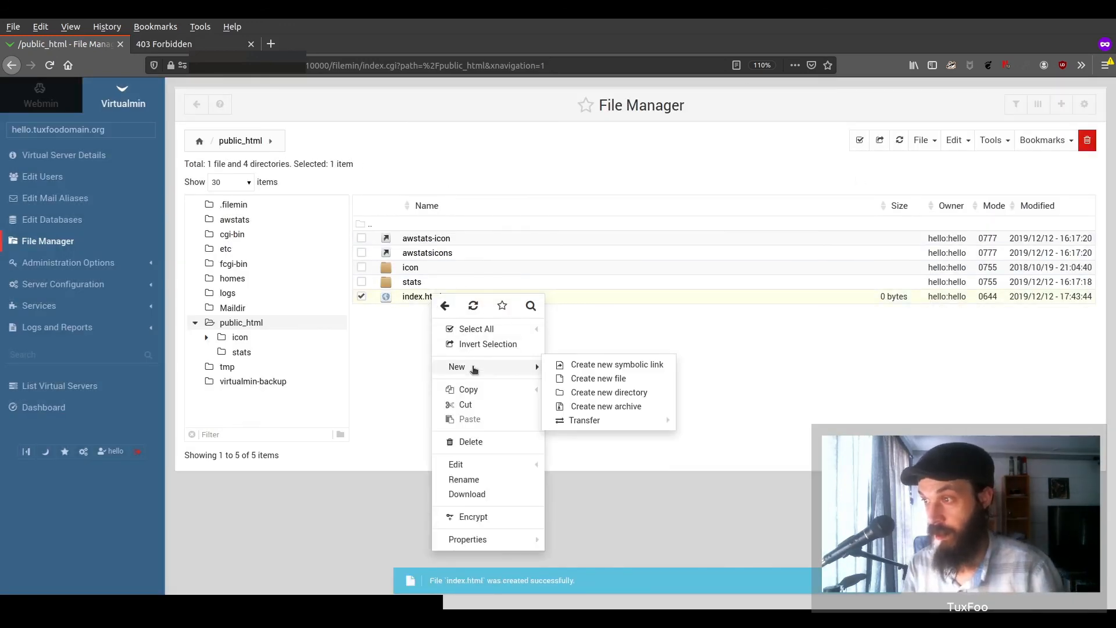
left_click(486, 466)
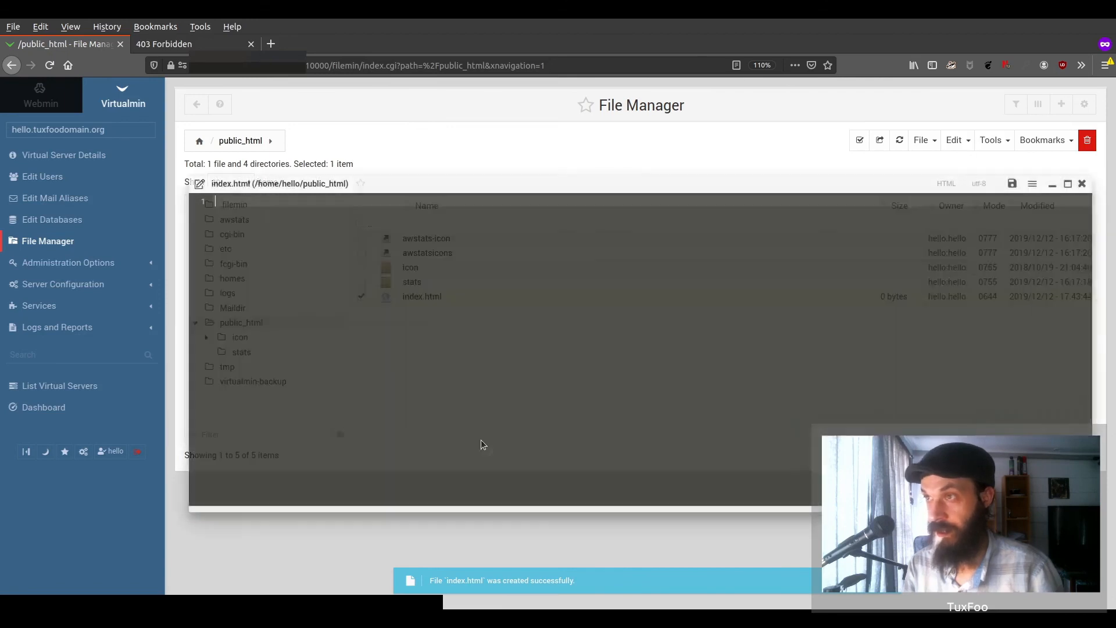
type("H")
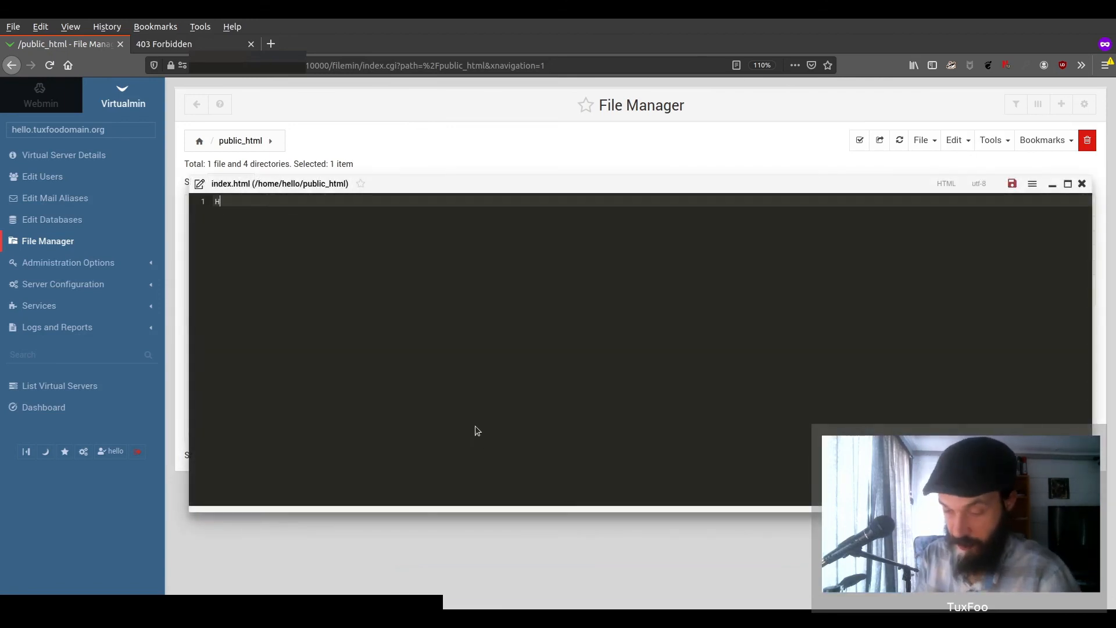
type("ello World")
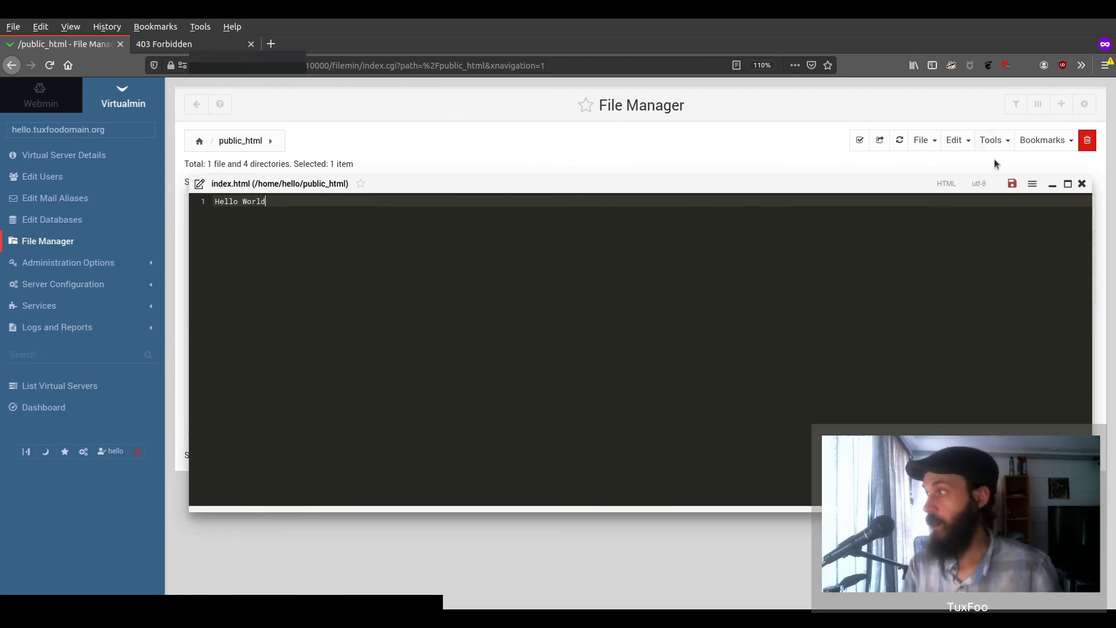
left_click(1012, 184)
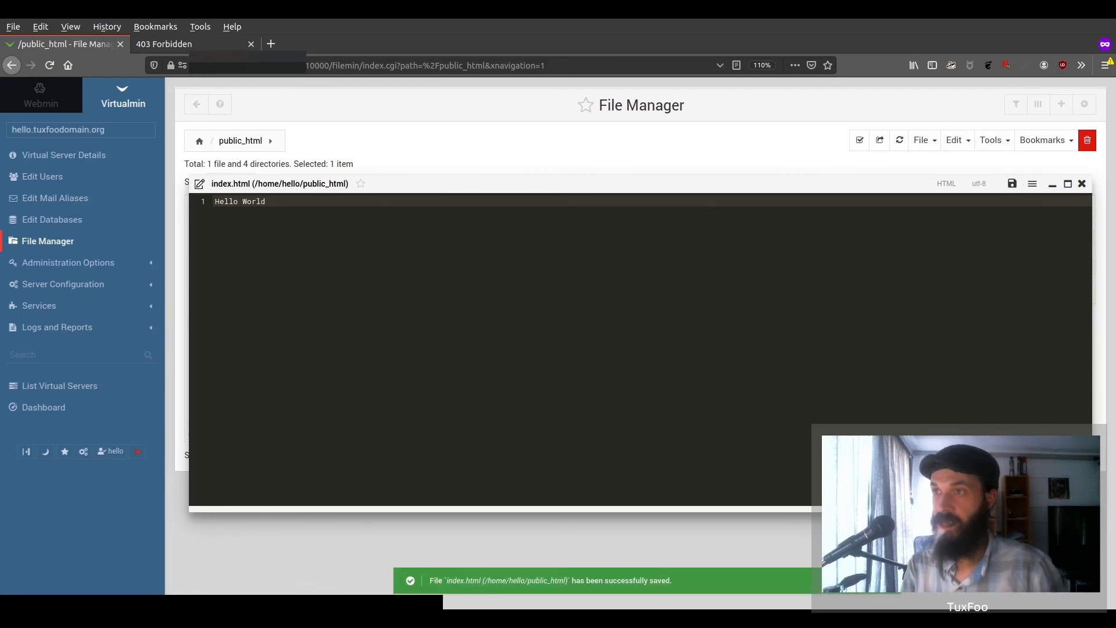
left_click(192, 45)
- Reload hello.tuxfoodomain.org to confirm it now shows 'Hello World', then return to the File Manager
key("F5")
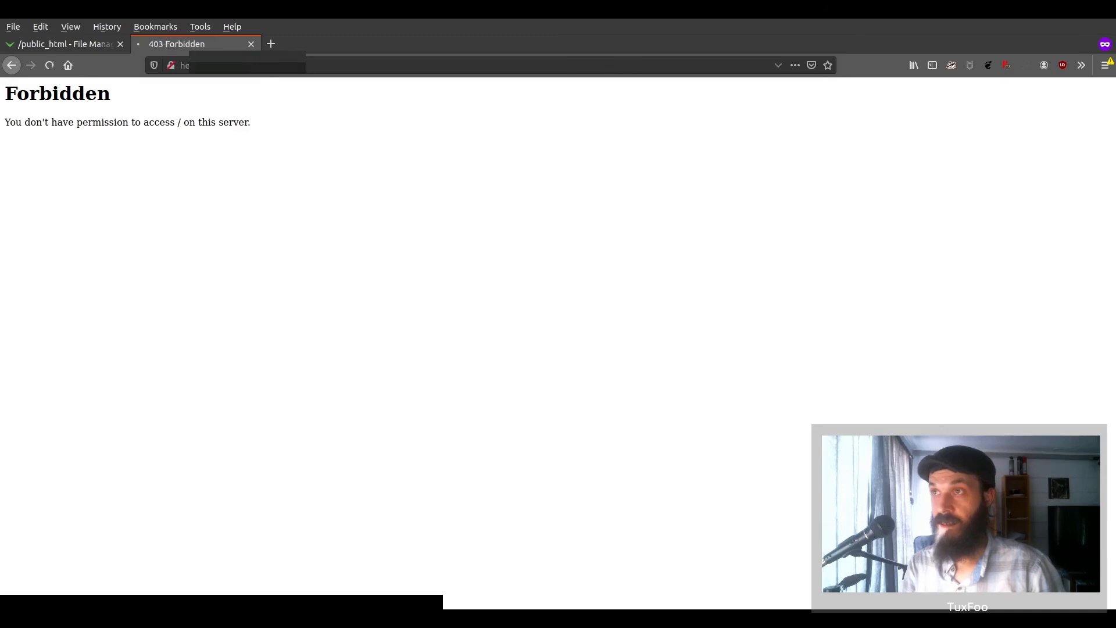
left_click_drag(286, 65, 128, 70)
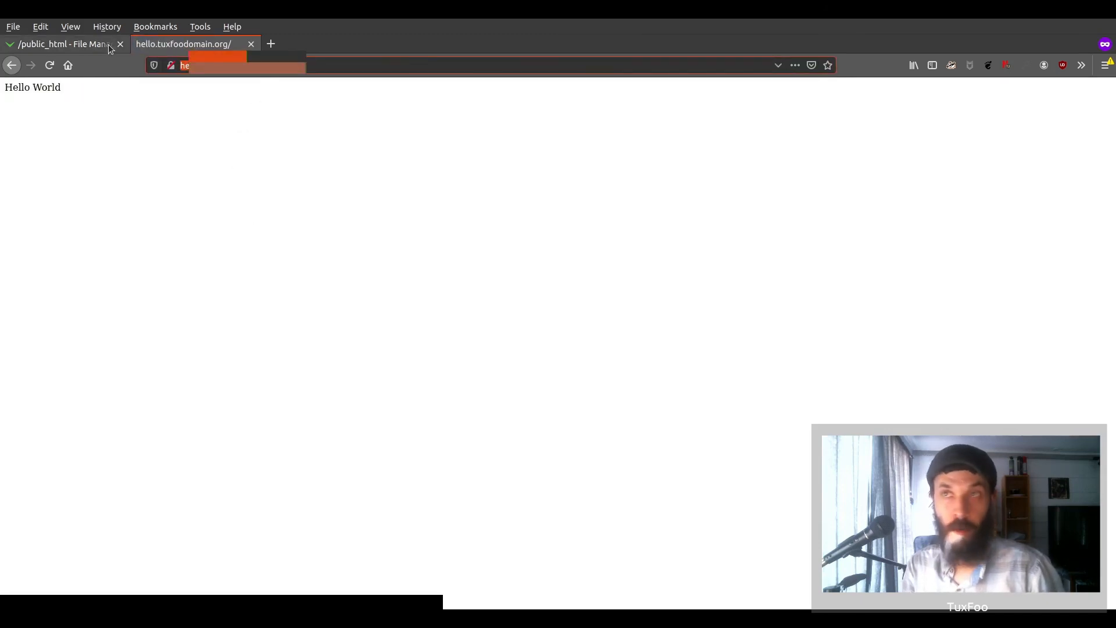
left_click(108, 44)
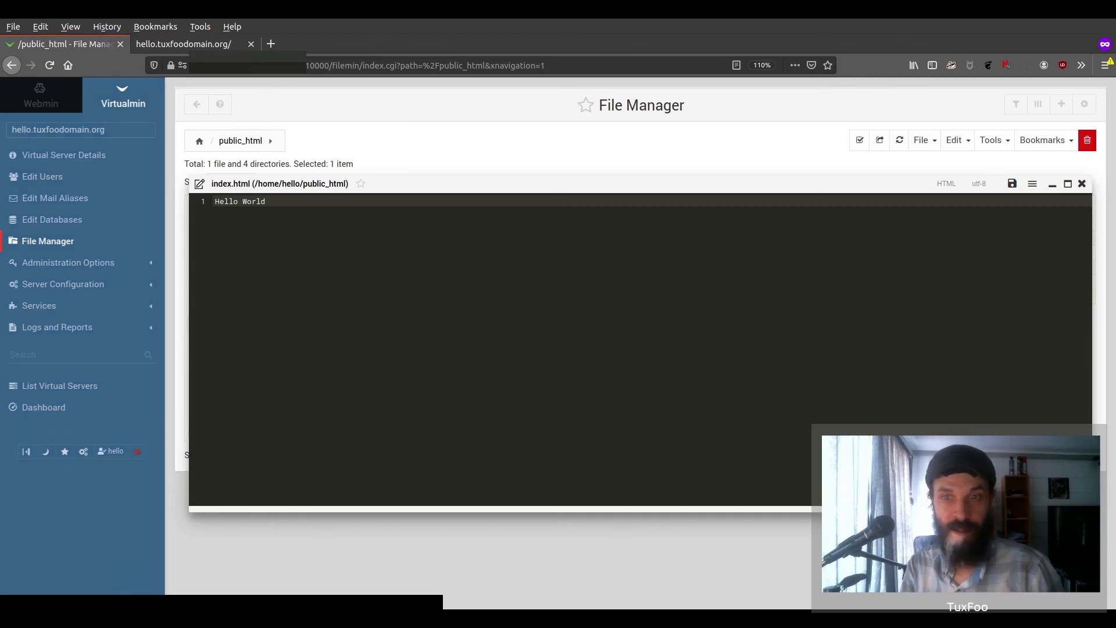